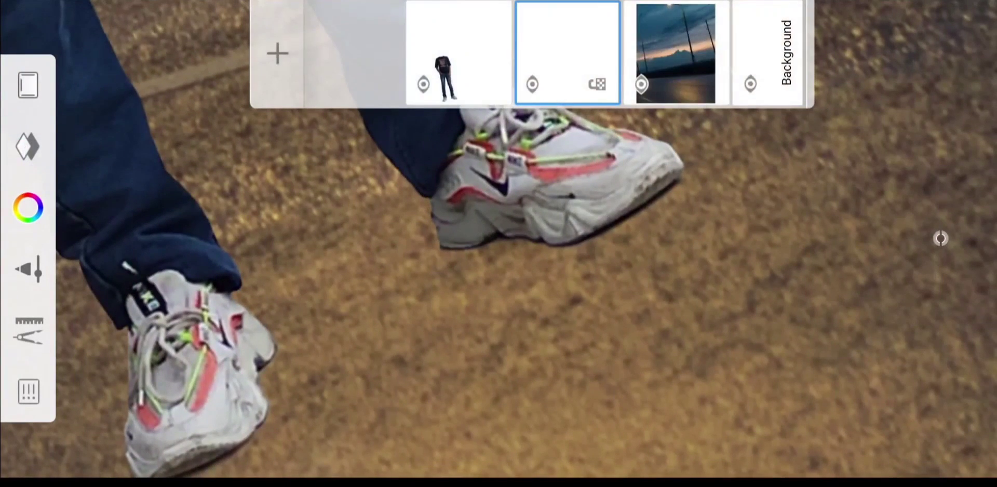
left_click(573, 189)
left_click_drag(540, 260, 363, 322)
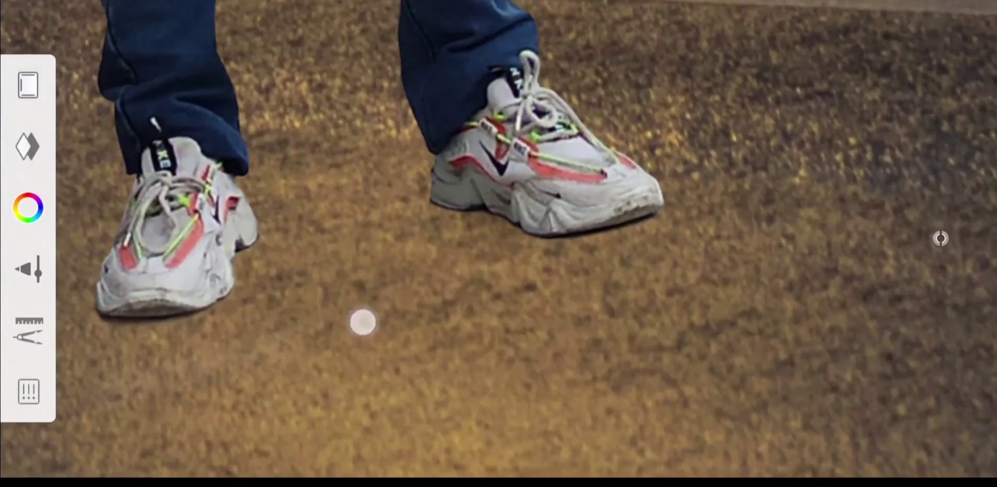
mouse_move(325, 291)
left_mouse_down()
mouse_move(392, 251)
mouse_move(338, 211)
mouse_move(619, 358)
mouse_move(358, 203)
mouse_move(457, 205)
mouse_move(387, 171)
mouse_move(498, 239)
mouse_move(392, 305)
mouse_move(465, 304)
mouse_move(358, 216)
mouse_move(531, 119)
mouse_move(674, 134)
mouse_move(675, 116)
mouse_move(488, 192)
mouse_move(499, 283)
left_mouse_up()
Duplicate the headless figure layer
left_click(459, 52)
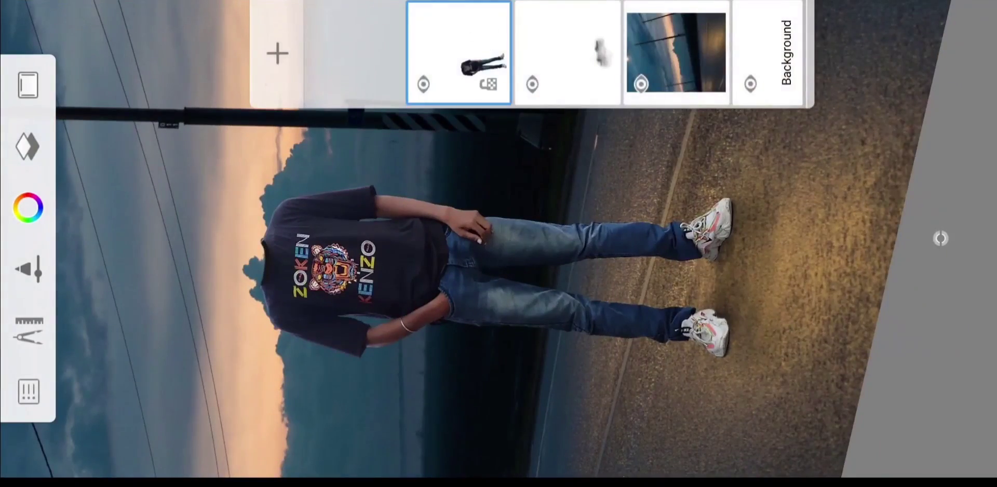
left_click(459, 52)
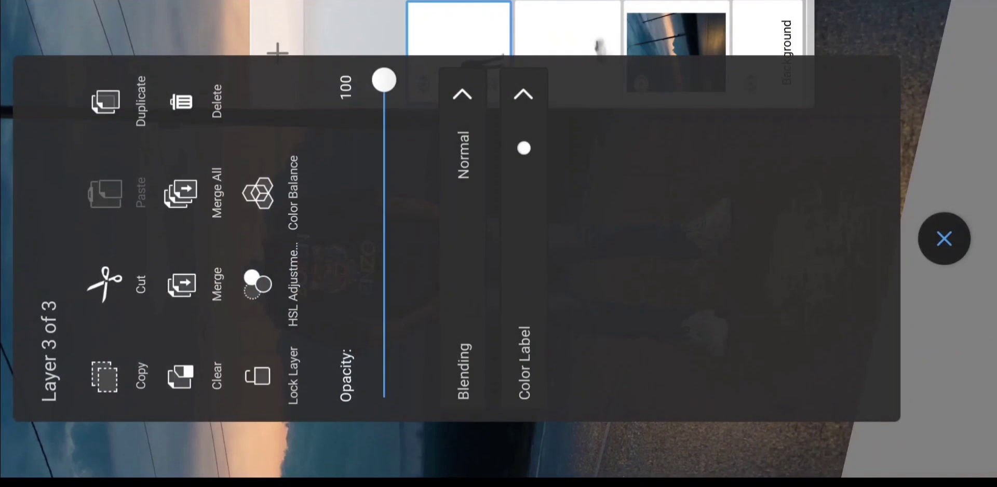
left_click(106, 101)
Darken the figure copy to HSL lightness -63 and apply it
left_click(359, 52)
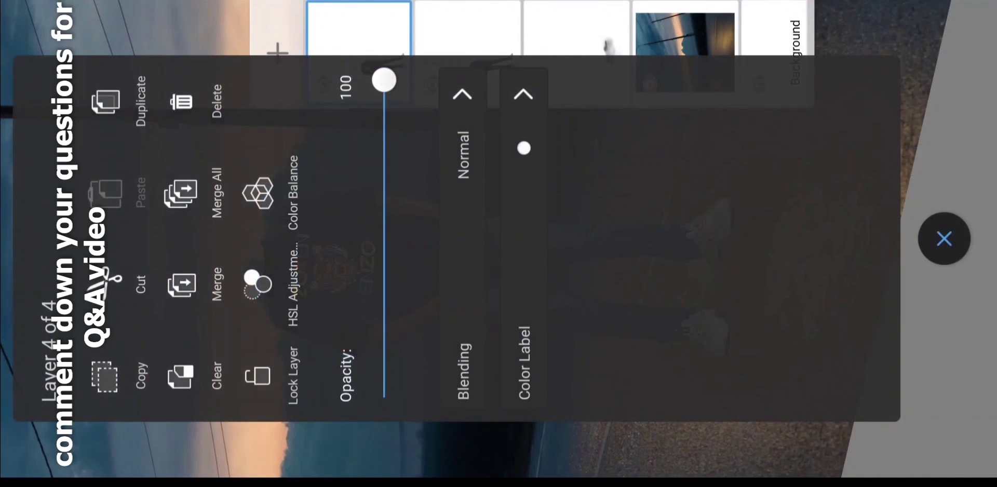
left_click(241, 261)
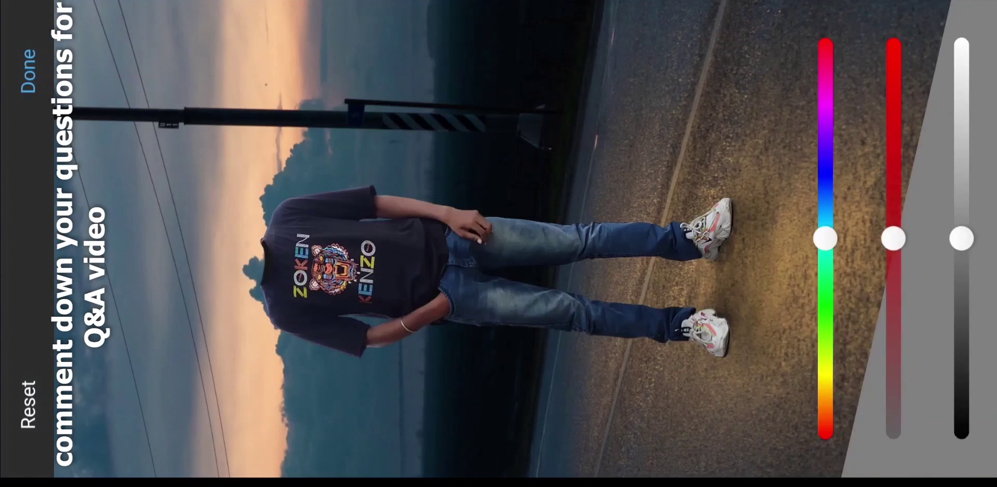
left_click_drag(961, 238, 962, 366)
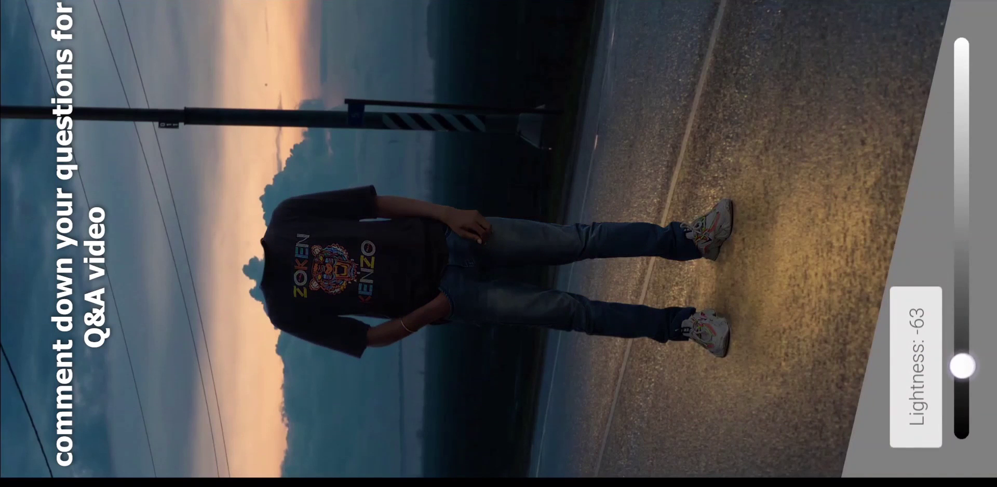
left_click_drag(962, 367, 960, 368)
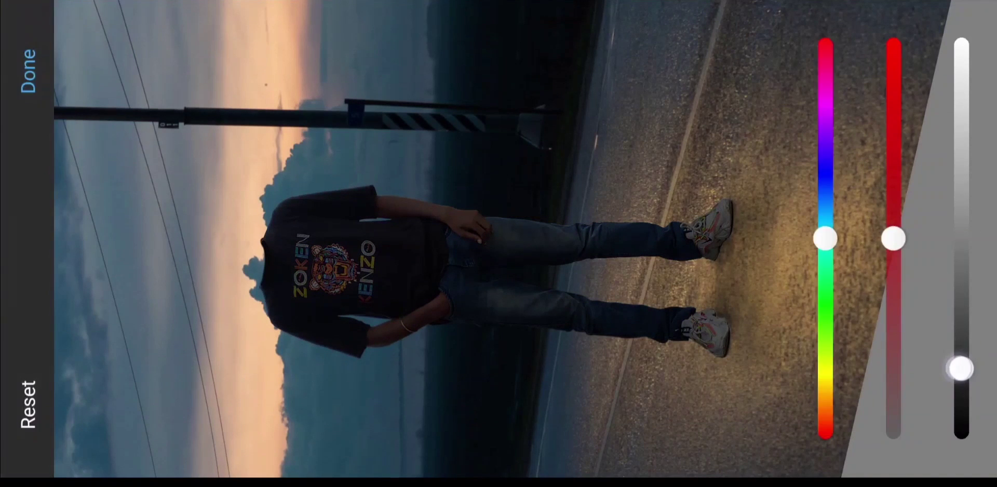
left_click(34, 78)
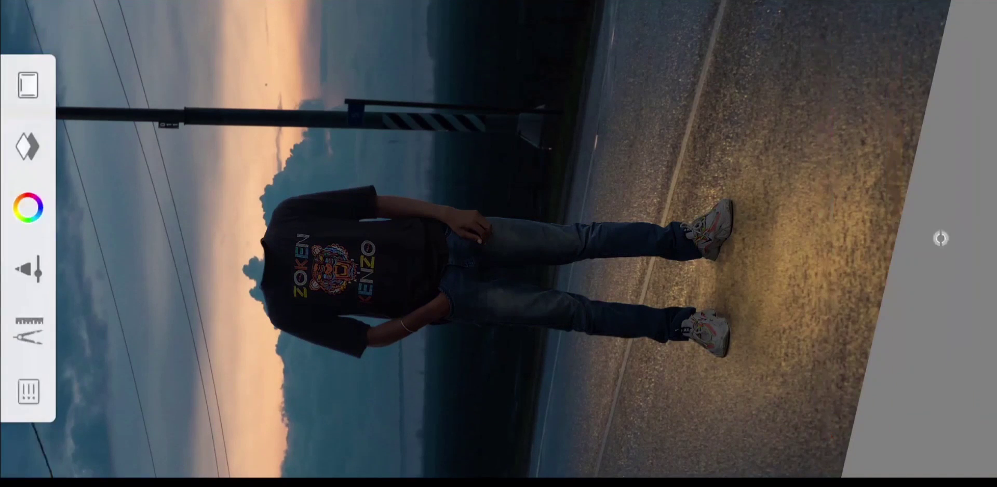
left_click(27, 146)
Set the brush to 100% opacity and size 29.1
left_click(169, 38)
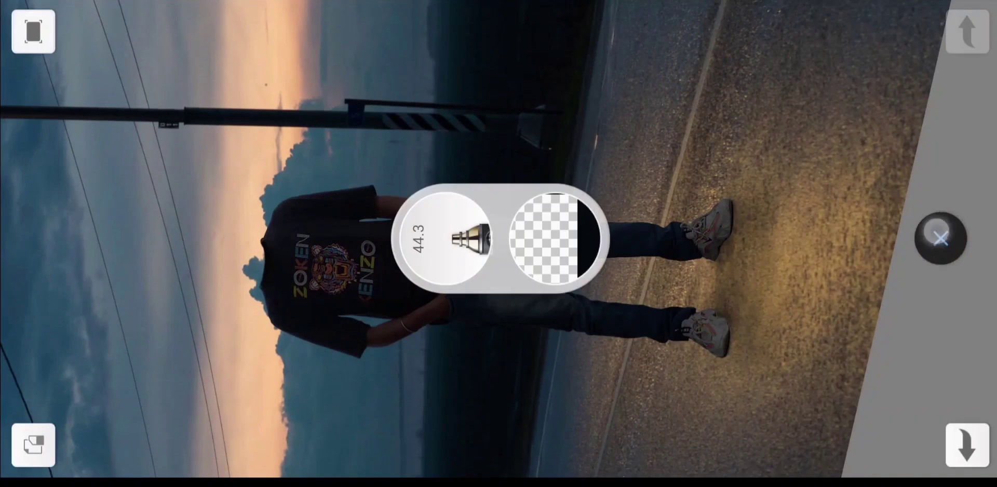
left_click(828, 290)
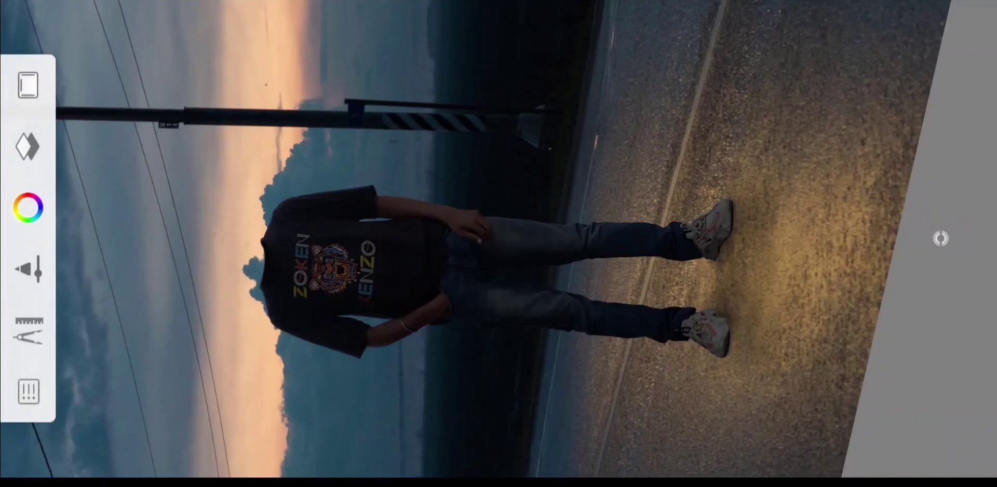
scroll(448, 137, "up", 3)
scroll(449, 137, "up", 3)
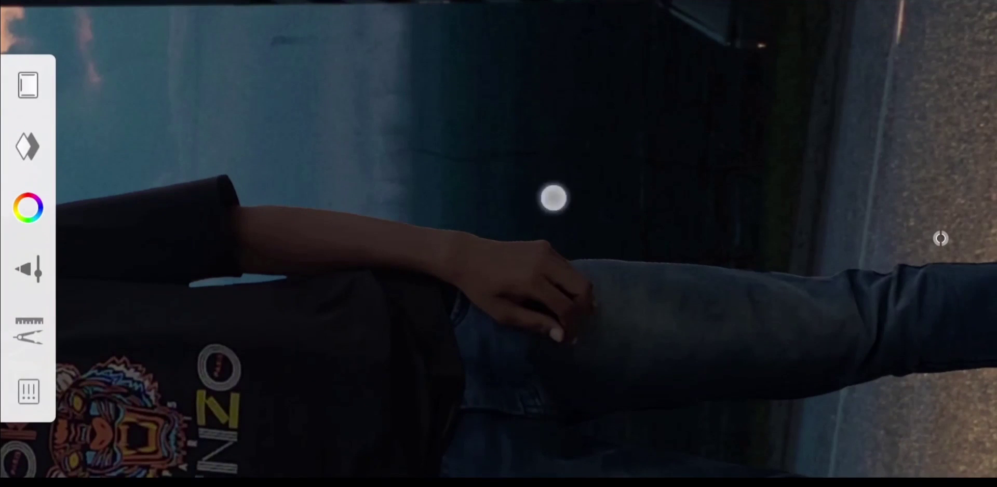
left_click(959, 261)
left_click_drag(445, 239, 238, 247)
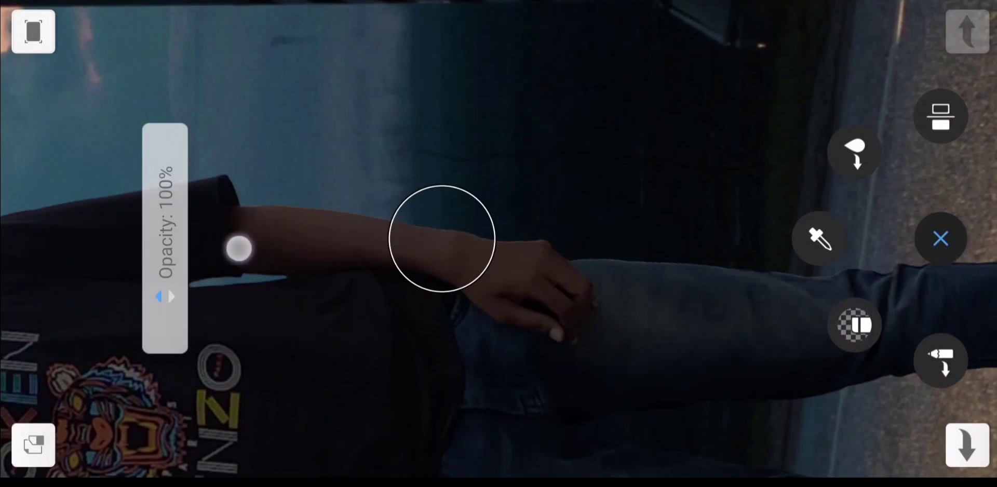
left_click_drag(445, 240, 472, 315)
left_click(238, 182)
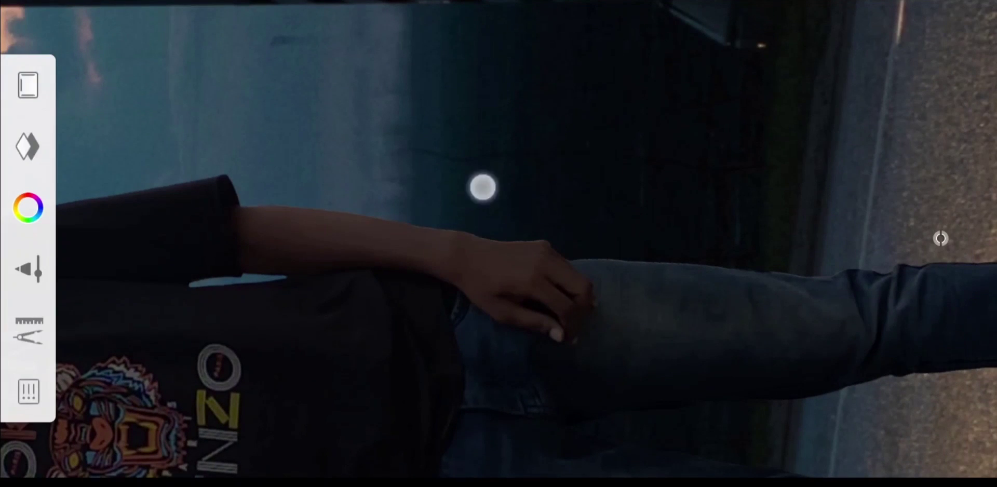
Inspect the figure from upper body to shoes, then view it whole
left_click_drag(540, 218, 670, 114)
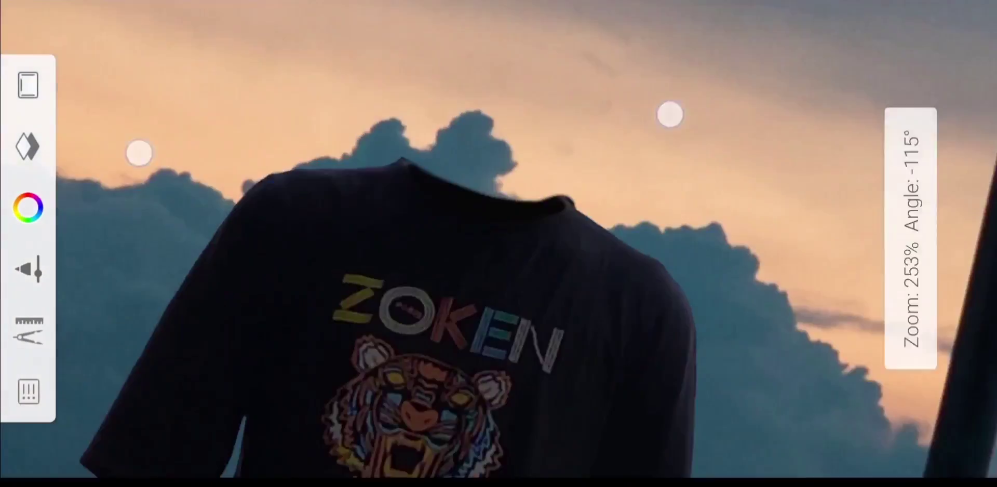
left_click_drag(139, 153, 289, 164)
mouse_move(412, 221)
left_mouse_down()
mouse_move(234, 253)
mouse_move(519, 336)
left_mouse_up()
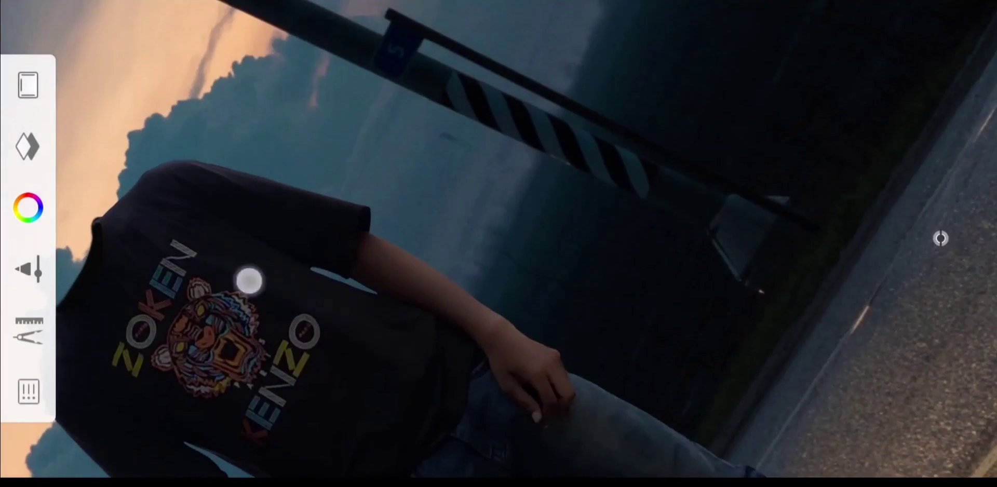
mouse_move(247, 279)
left_mouse_down()
mouse_move(221, 139)
mouse_move(223, 147)
left_mouse_up()
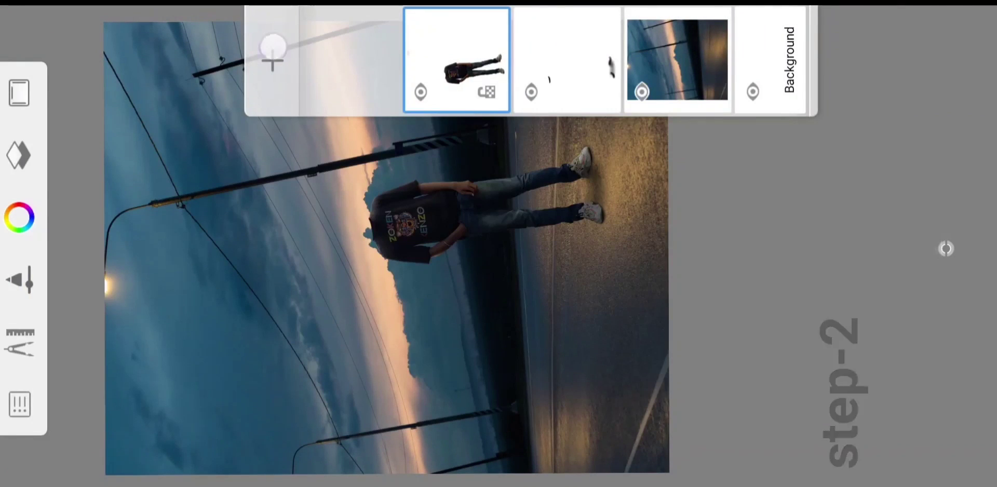
Add a new layer with an orange Chalk Pastel brush at size 280.7
left_click(946, 248)
left_click(336, 252)
left_click(946, 249)
left_click_drag(571, 156, 616, 85)
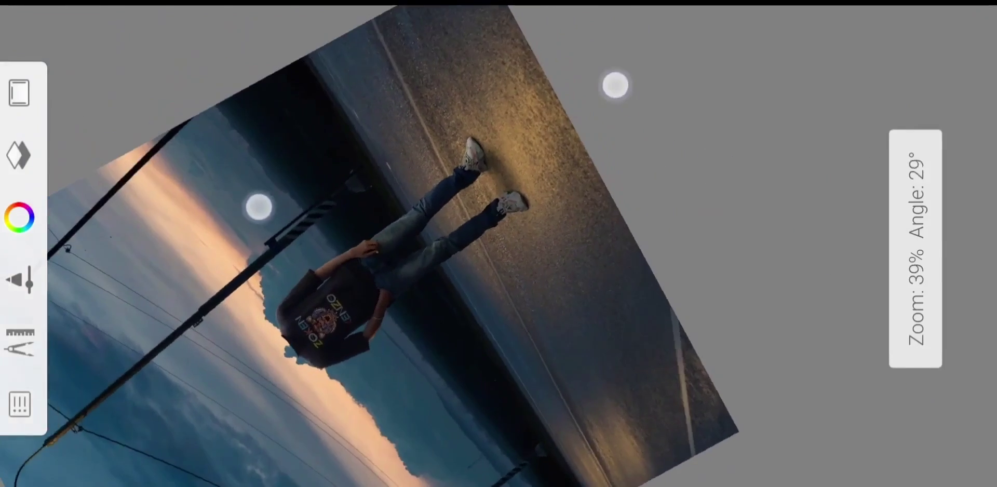
left_click_drag(462, 116, 454, 104)
left_click_drag(741, 398, 561, 241)
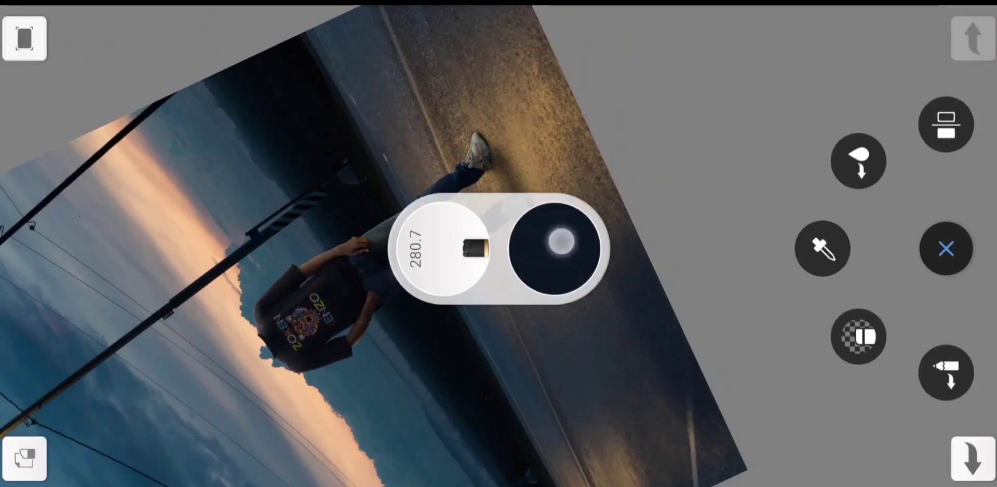
left_click(554, 249)
Paint a broad orange stroke along the road's right edge and view the whole scene
left_click_drag(692, 336, 601, 119)
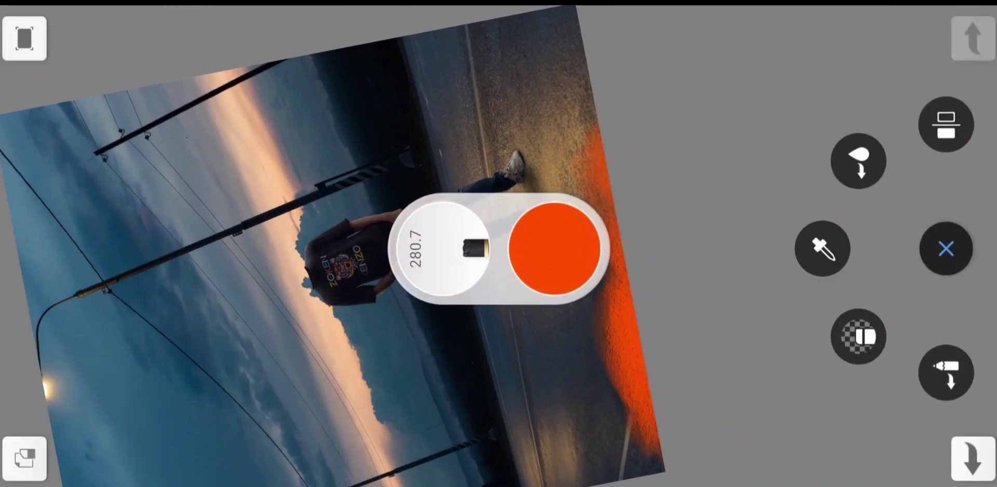
scroll(597, 234, "up", 5)
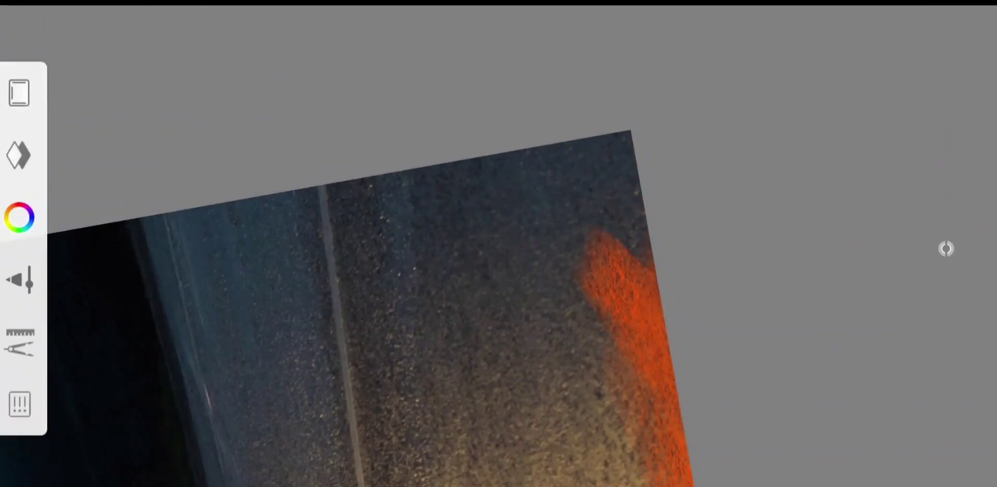
scroll(708, 282, "down", 5)
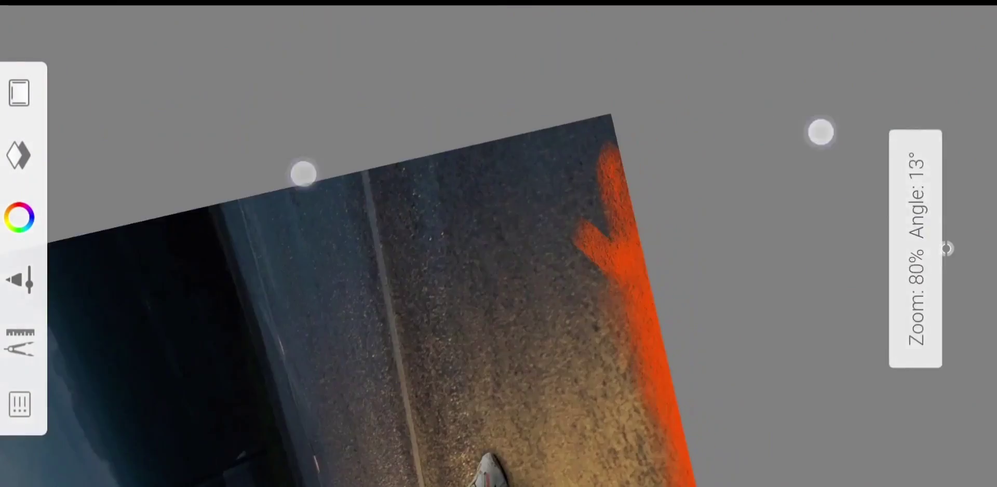
left_click_drag(626, 150, 732, 74)
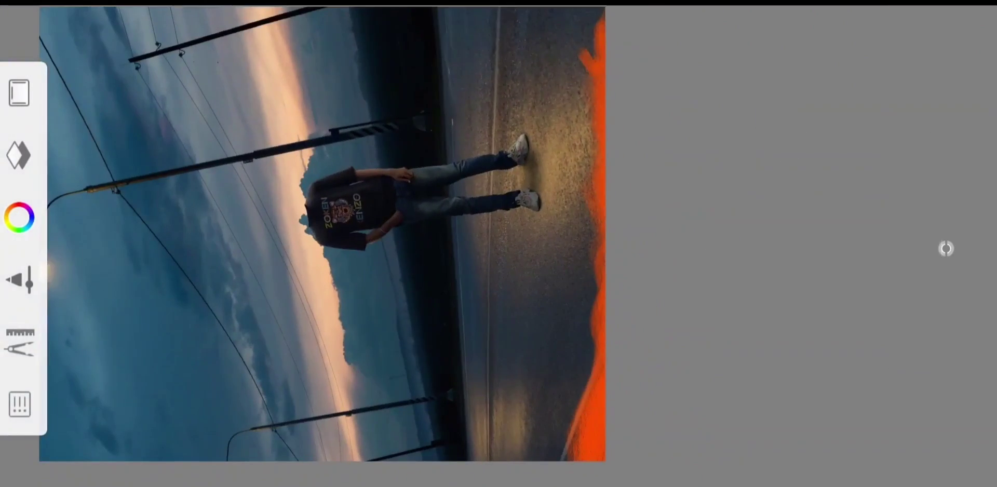
left_click(355, 59)
left_click(946, 248)
left_click(19, 343)
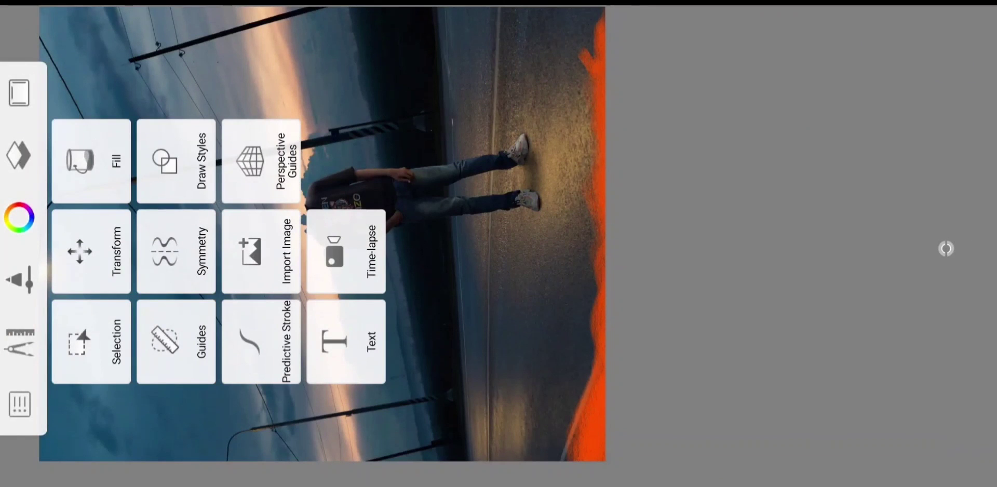
Hide the orange stroke layer
left_click(176, 342)
scroll(465, 134, "down", 1)
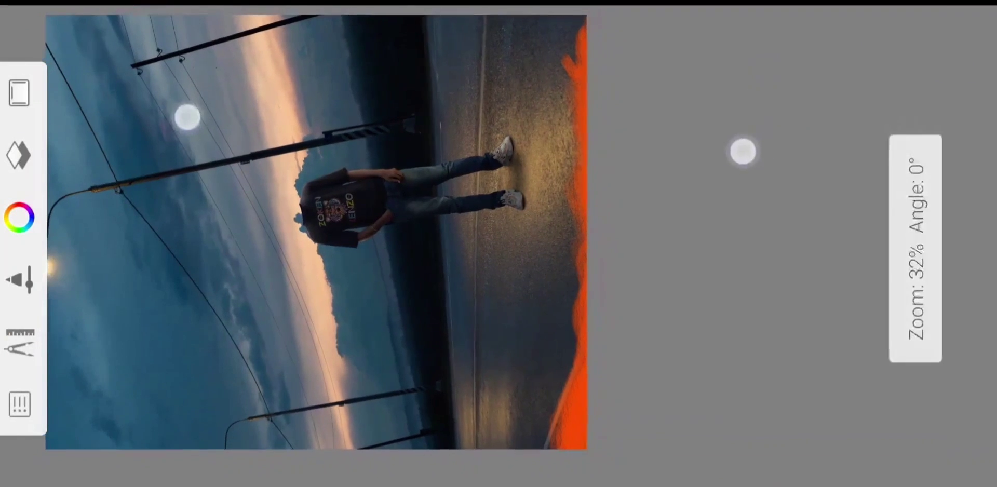
left_click(19, 93)
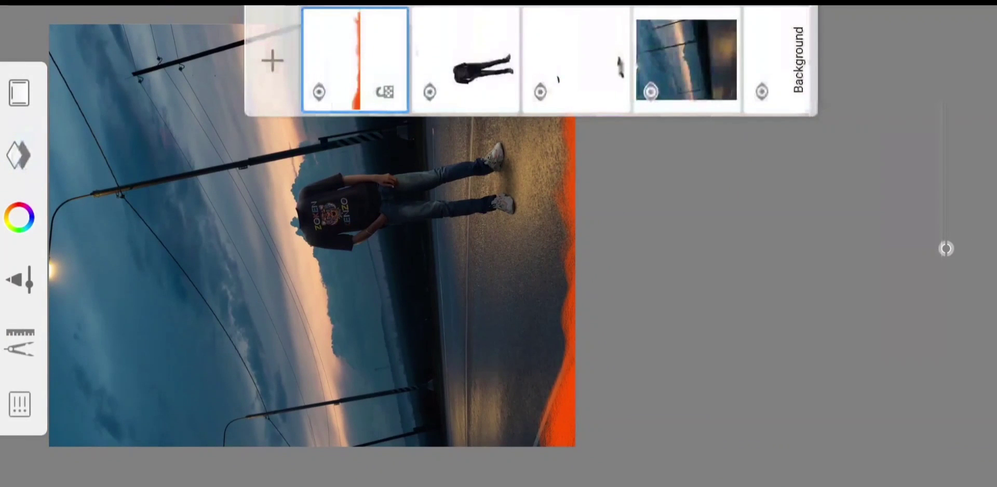
left_click(318, 91)
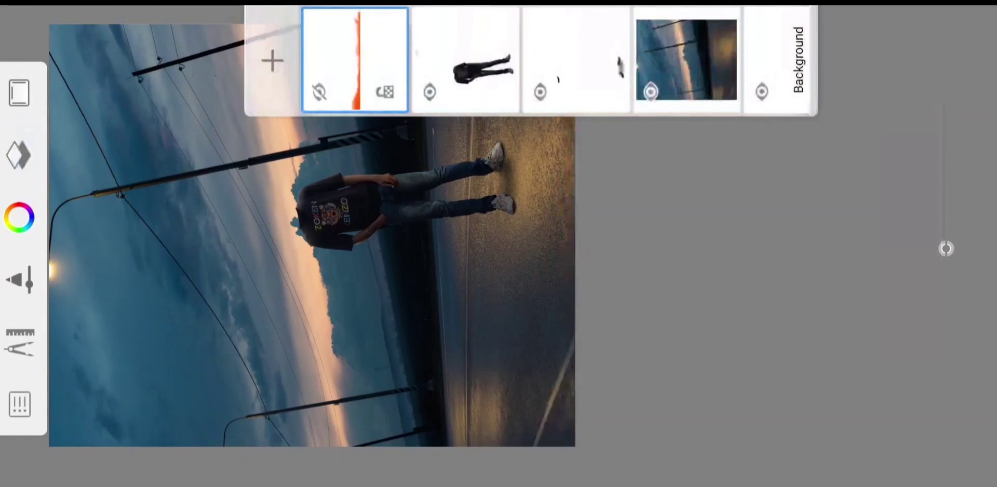
Use the app menu's sharing options, then shift the photo slightly within the canvas
left_click(363, 240)
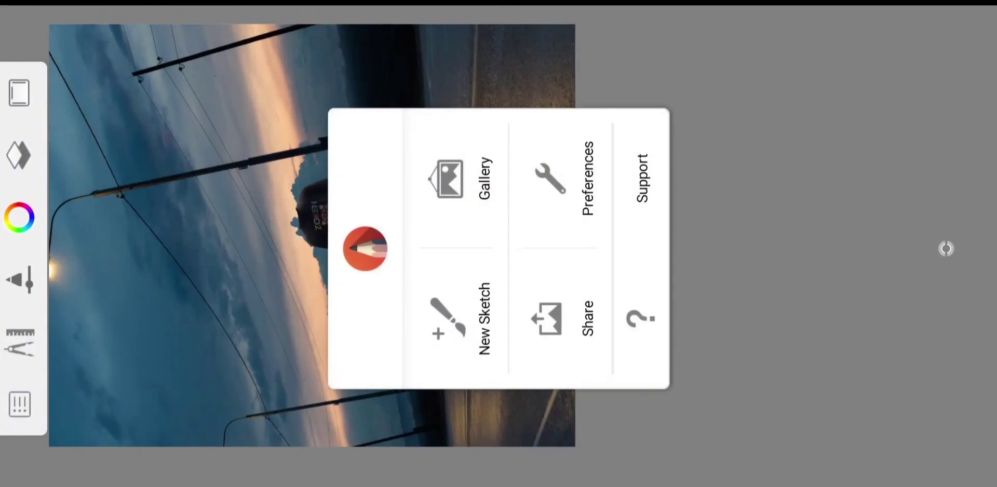
left_click(576, 335)
left_click(494, 244)
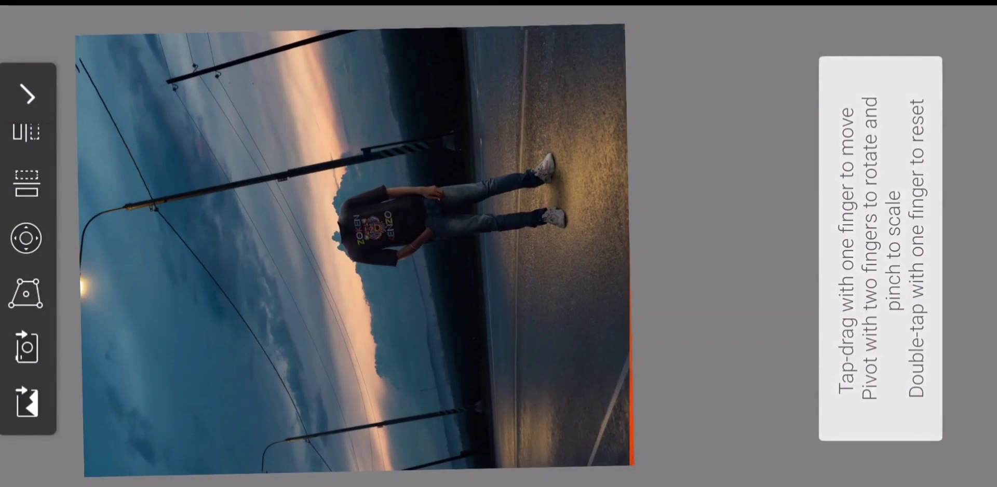
left_click_drag(161, 123, 164, 123)
left_click(28, 95)
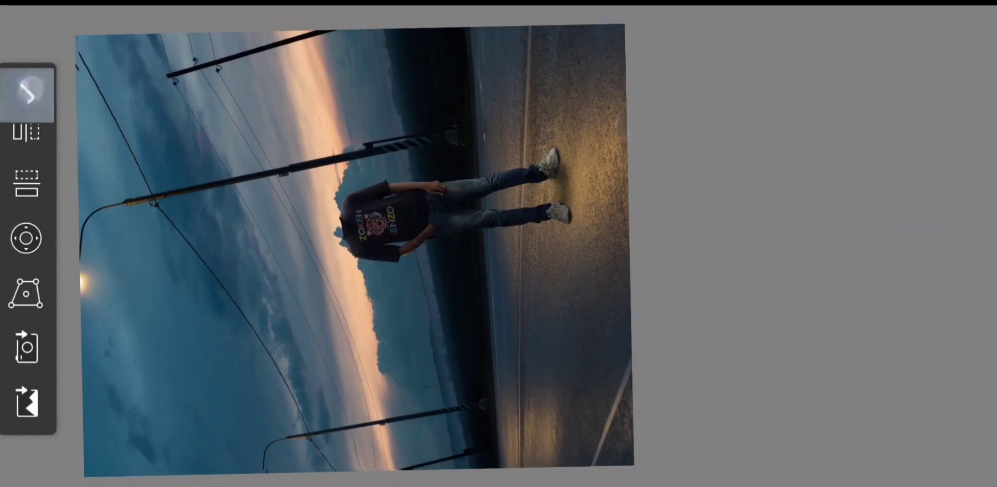
Flip the top photo copy to mirror the figure and road
left_click(23, 153)
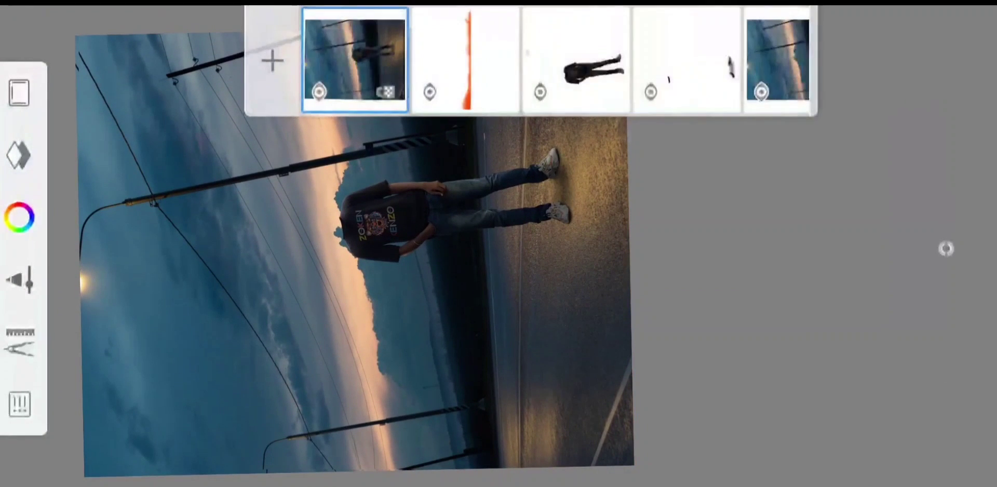
left_click(355, 37)
left_click(949, 249)
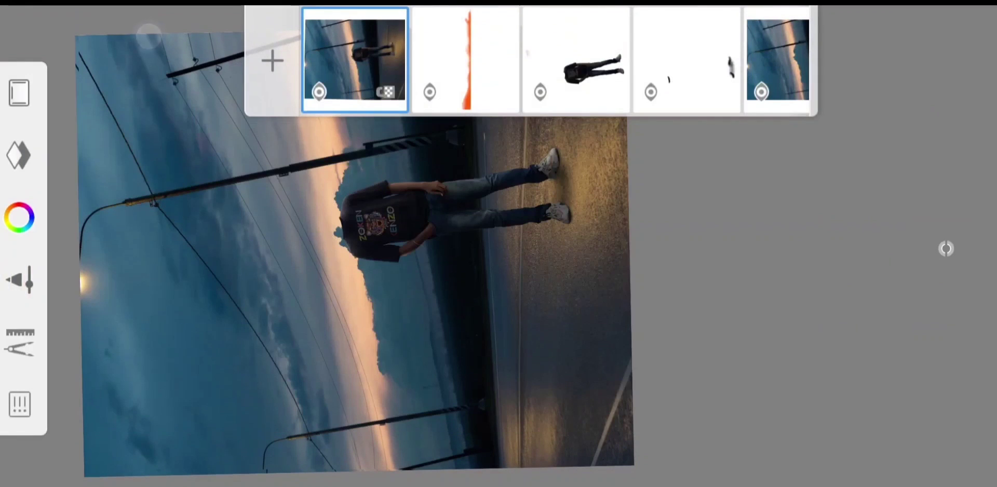
left_click(21, 341)
left_click(90, 252)
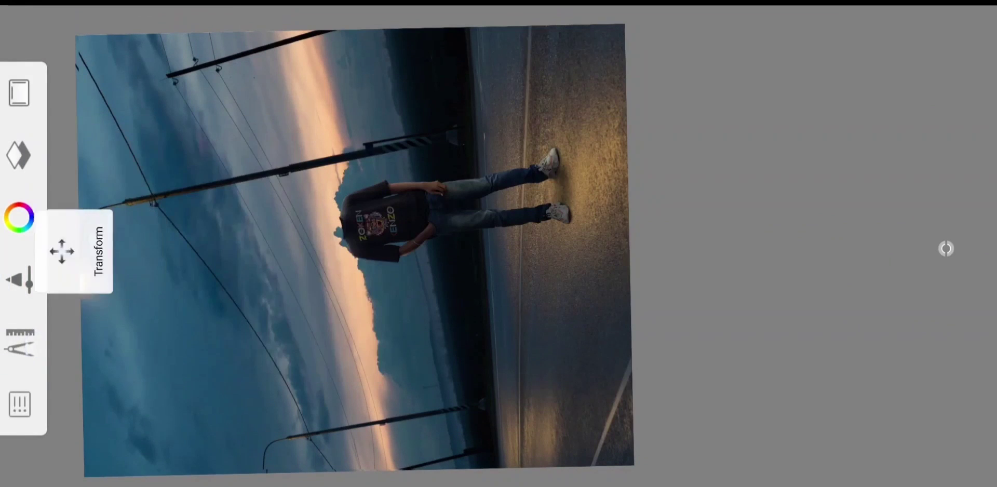
left_click(26, 237)
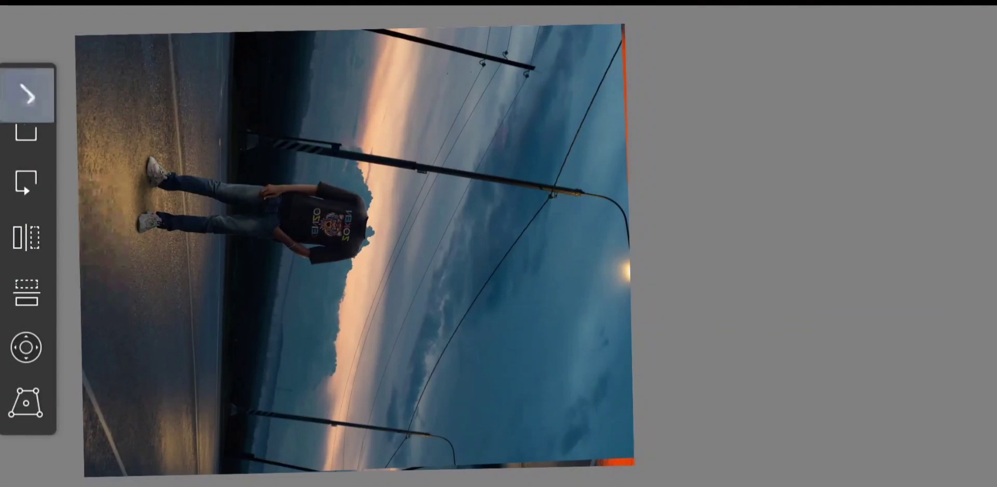
left_click(27, 95)
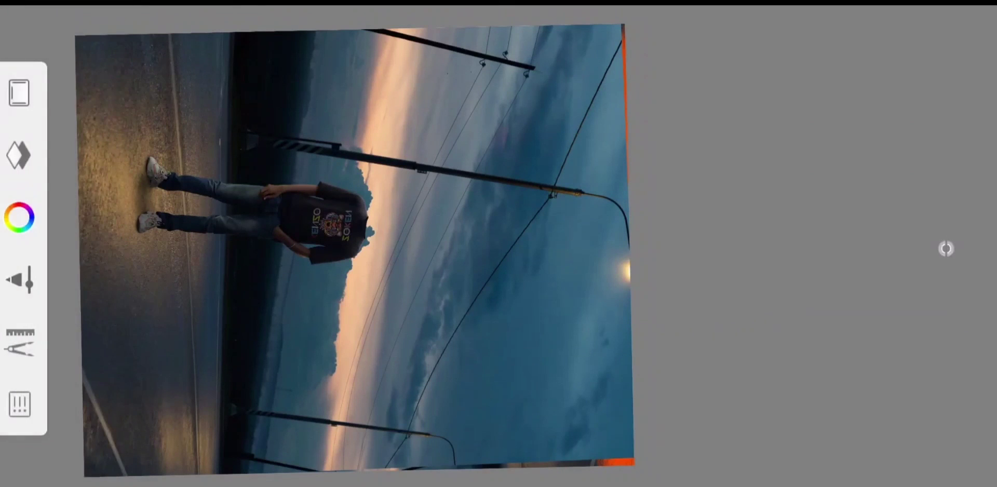
Lower the top layer's opacity for a semi-transparent double exposure
left_click(20, 156)
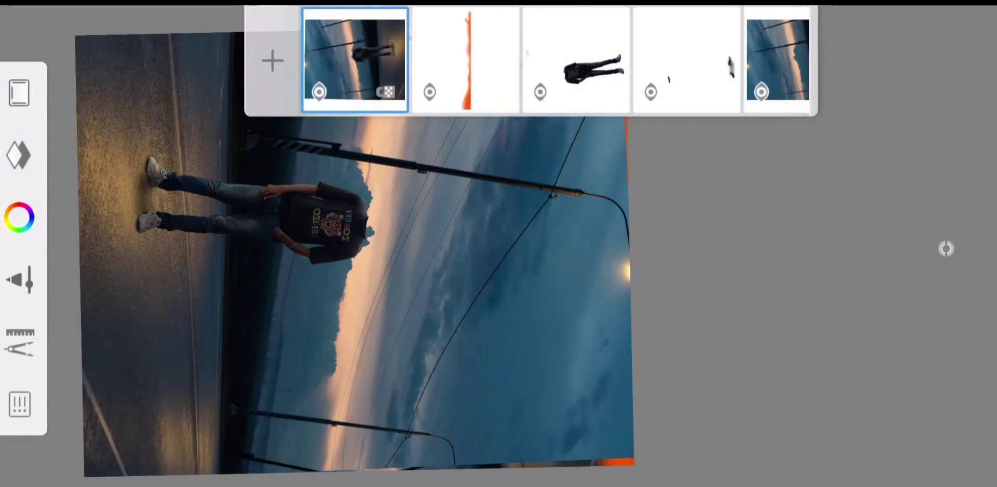
left_click(355, 60)
mouse_move(381, 89)
left_mouse_down()
mouse_move(515, 320)
mouse_move(541, 296)
left_mouse_up()
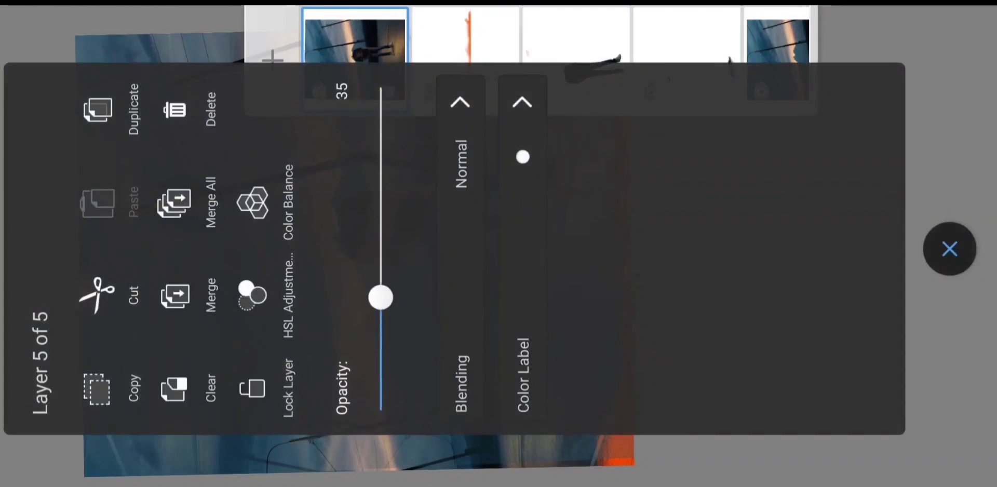
Rotate the mirrored layer about 9° so reflected legs stretch across the road
left_click(946, 248)
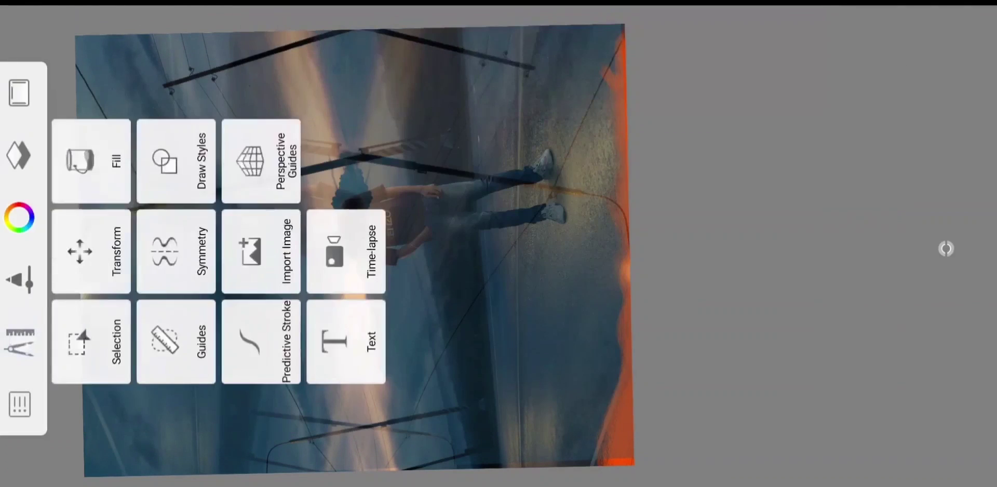
left_click(79, 251)
mouse_move(852, 114)
left_mouse_down()
mouse_move(690, 98)
mouse_move(745, 107)
left_mouse_up()
left_click(28, 95)
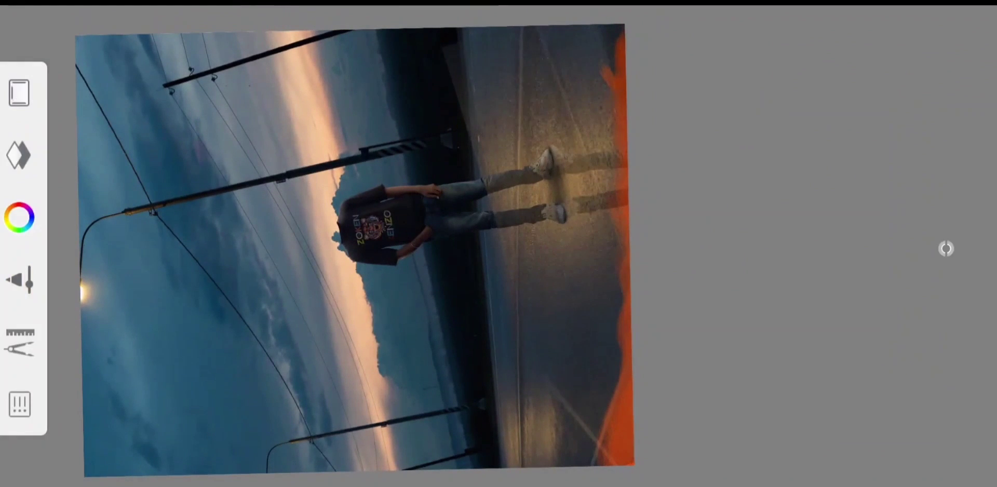
left_click(19, 404)
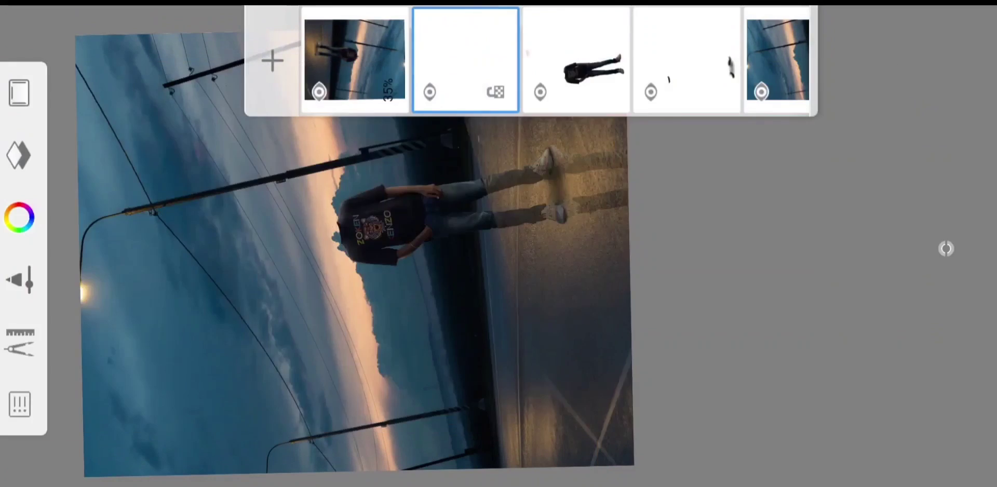
left_click(19, 404)
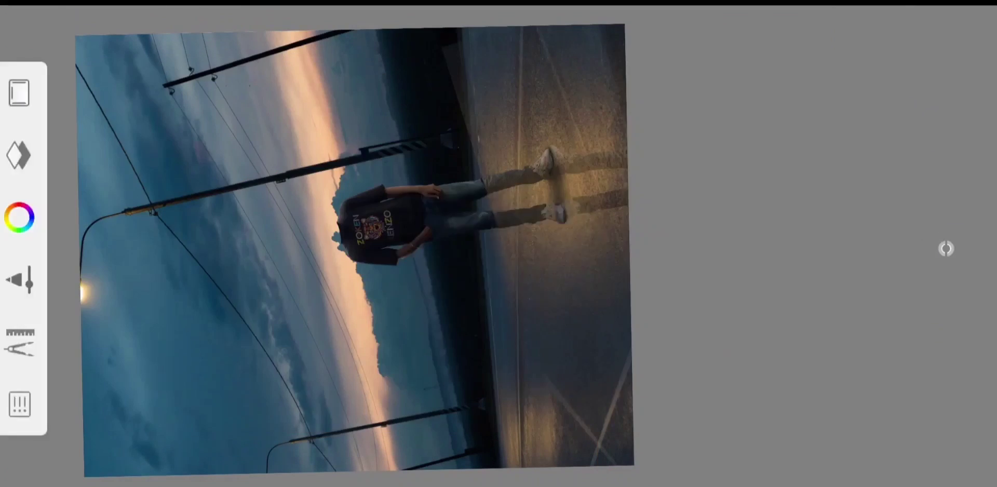
left_click(19, 155)
Choose the Soft Eraser brush from the library and enlarge it to about 75
left_click(855, 330)
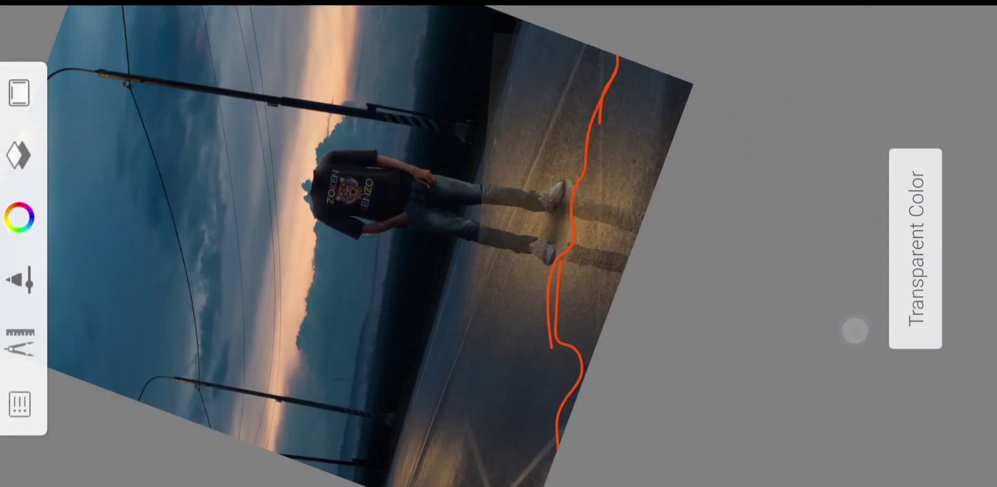
left_click(946, 249)
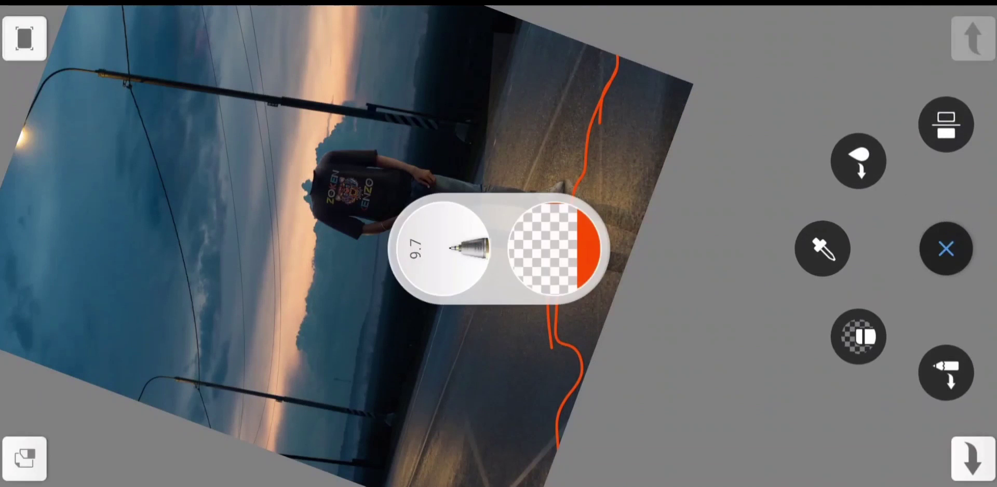
left_click(444, 249)
left_click(563, 109)
left_click(676, 26)
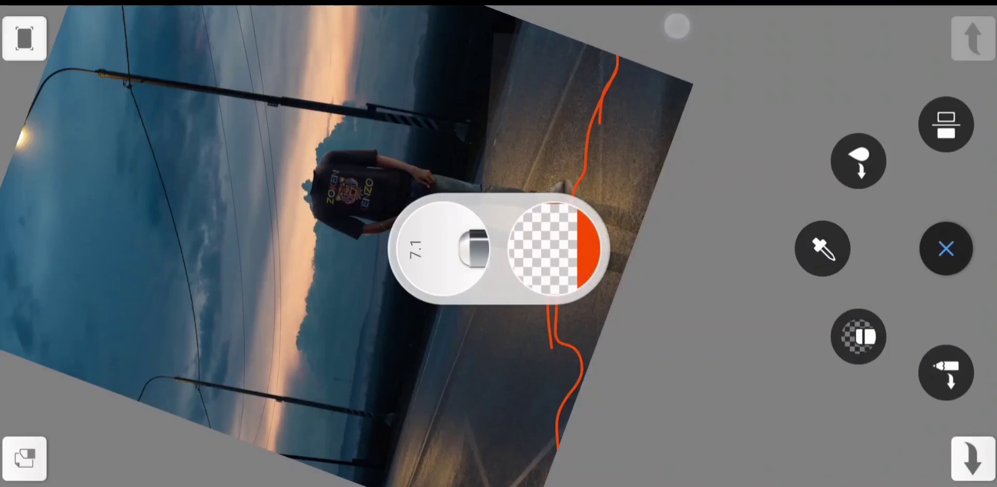
mouse_move(439, 249)
left_mouse_down()
mouse_move(447, 54)
mouse_move(273, 256)
left_mouse_up()
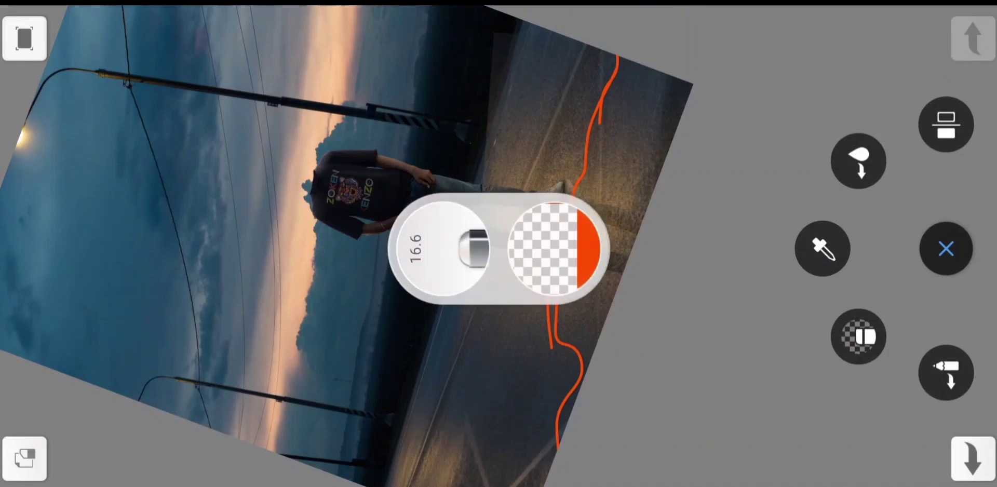
left_click_drag(439, 249, 427, 139)
left_click_drag(439, 249, 430, 100)
left_click(946, 248)
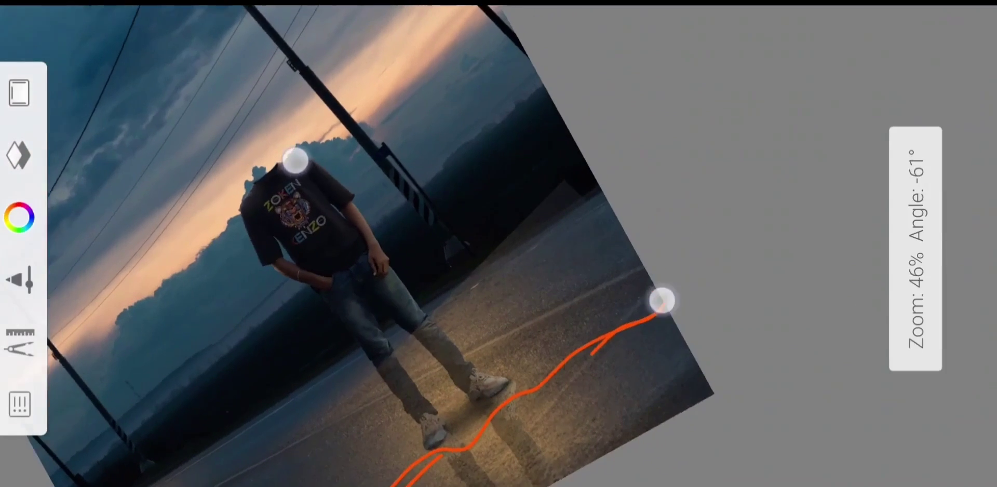
mouse_move(662, 299)
left_mouse_down()
mouse_move(484, 202)
mouse_move(327, 196)
left_mouse_up()
Set the Soft Eraser to size 91 at 100% erase and erase the extra mirrored image
left_click(19, 92)
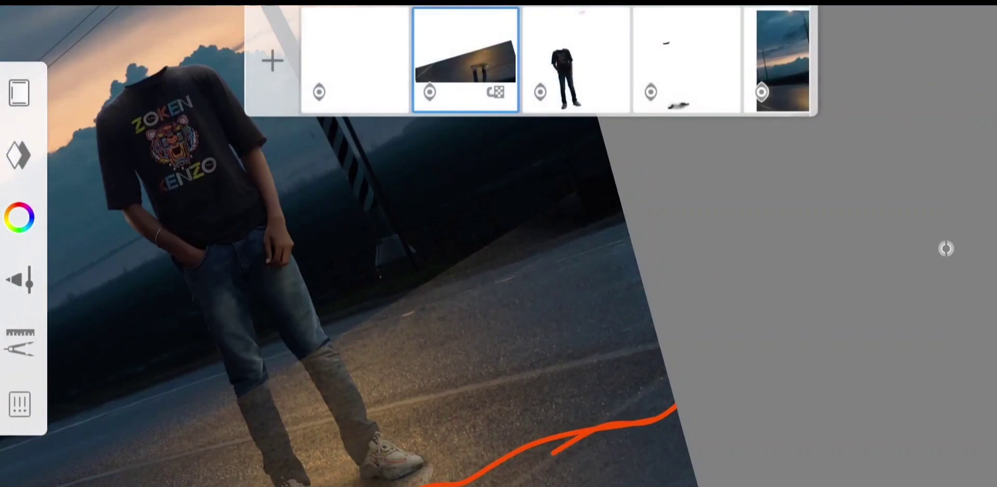
left_click(465, 60)
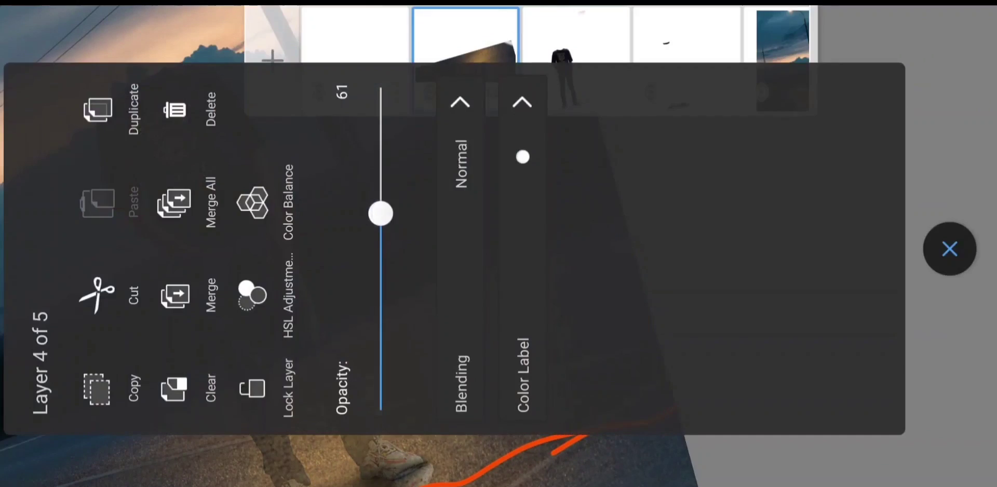
left_click(949, 248)
left_click_drag(363, 208, 317, 146)
left_click_drag(440, 248, 429, 167)
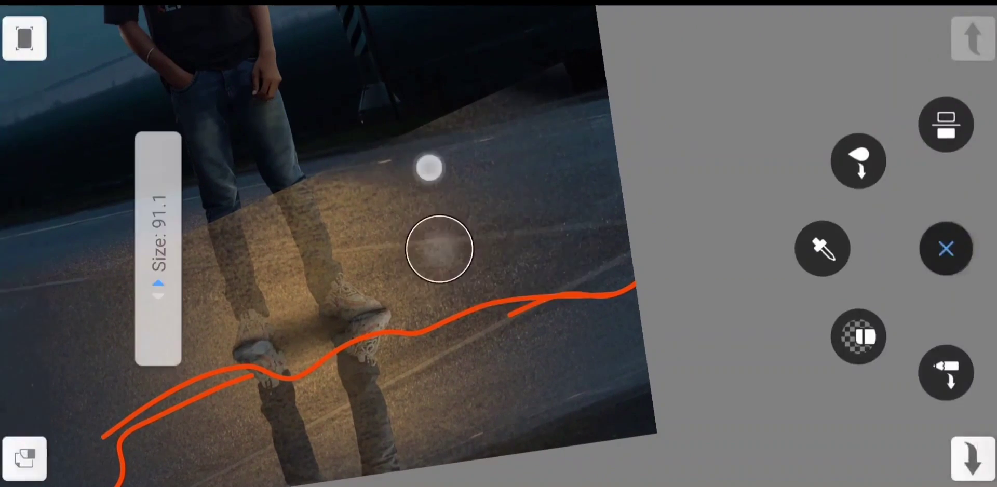
mouse_move(310, 207)
left_mouse_down()
mouse_move(481, 171)
mouse_move(431, 269)
left_mouse_up()
left_click_drag(945, 247, 150, 231)
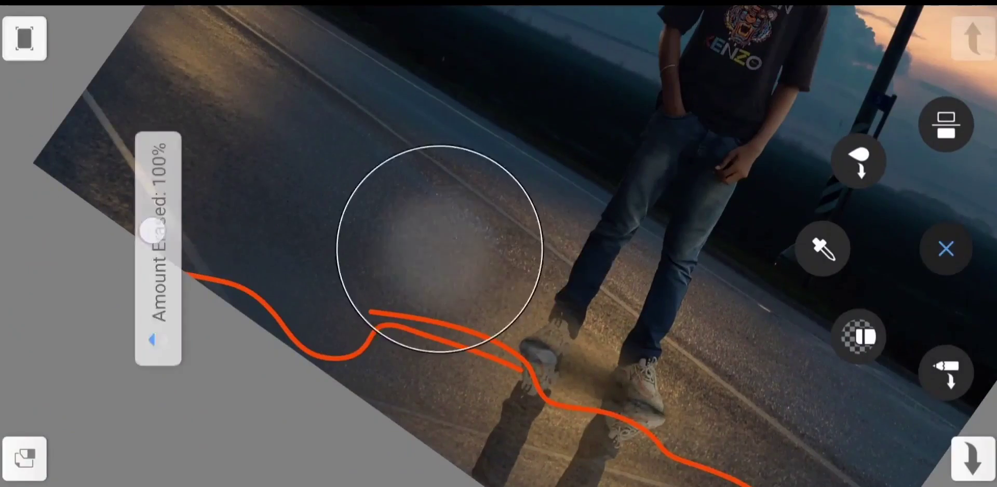
mouse_move(359, 356)
left_mouse_down()
mouse_move(534, 231)
mouse_move(494, 253)
mouse_move(506, 234)
mouse_move(555, 258)
left_mouse_up()
mouse_move(439, 186)
left_mouse_down()
mouse_move(702, 265)
mouse_move(706, 76)
left_mouse_up()
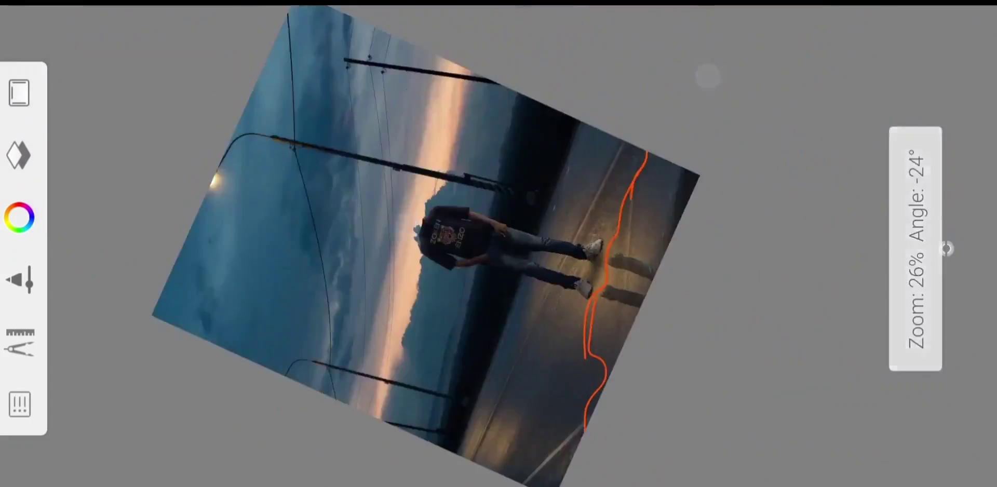
left_click(549, 205)
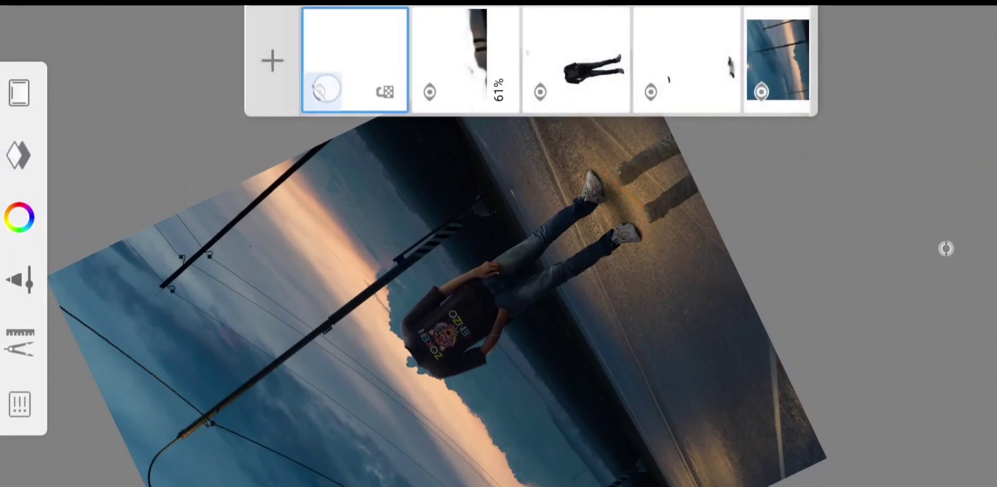
Zoom in on the shoes and paint thin pale streaks on the road with a size 5 brush
left_click_drag(549, 205, 592, 197)
left_click(947, 248)
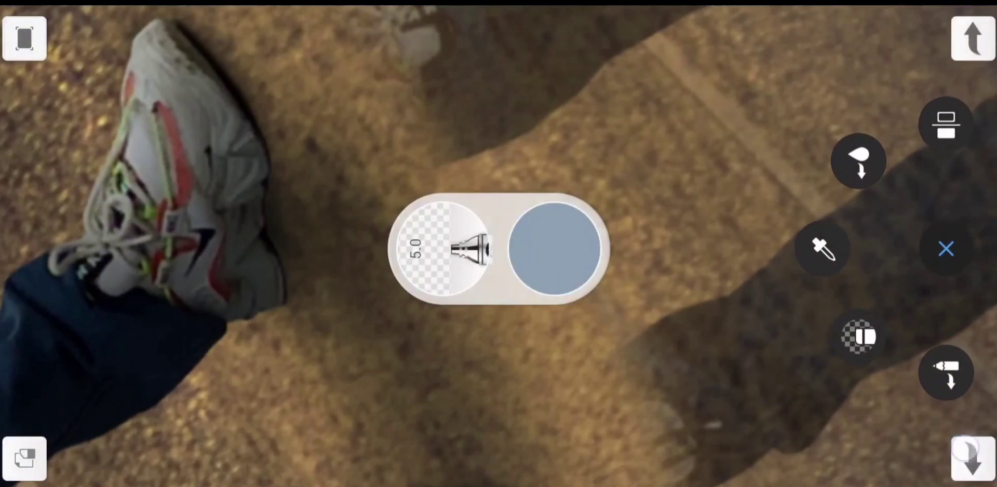
left_click(599, 303)
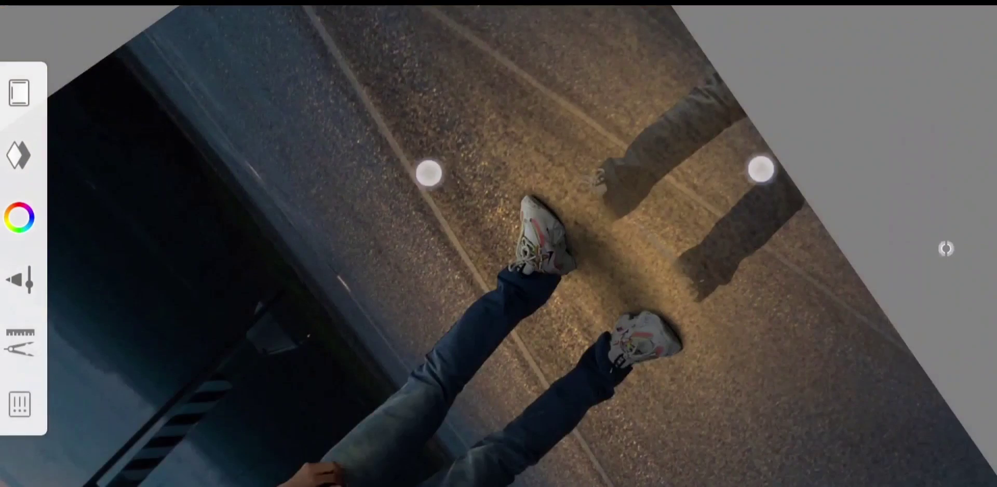
mouse_move(427, 172)
left_mouse_down()
mouse_move(390, 220)
mouse_move(403, 208)
left_mouse_up()
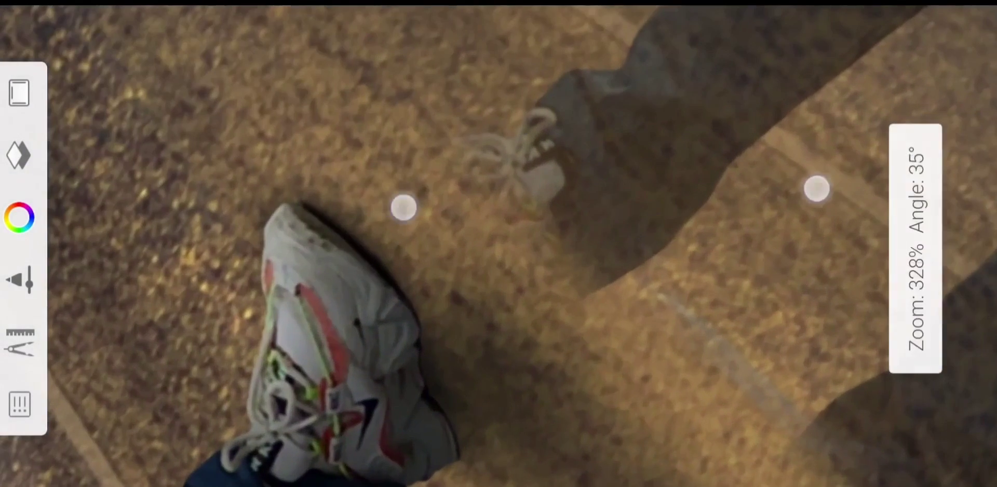
left_click(946, 248)
left_click(946, 248)
left_click(946, 248)
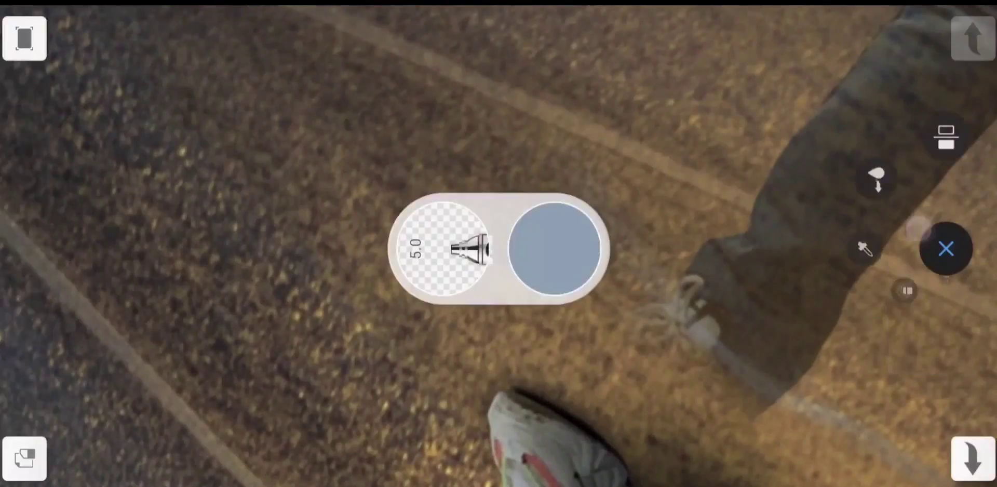
mouse_move(538, 161)
left_mouse_down()
mouse_move(390, 189)
mouse_move(567, 292)
mouse_move(790, 398)
left_mouse_up()
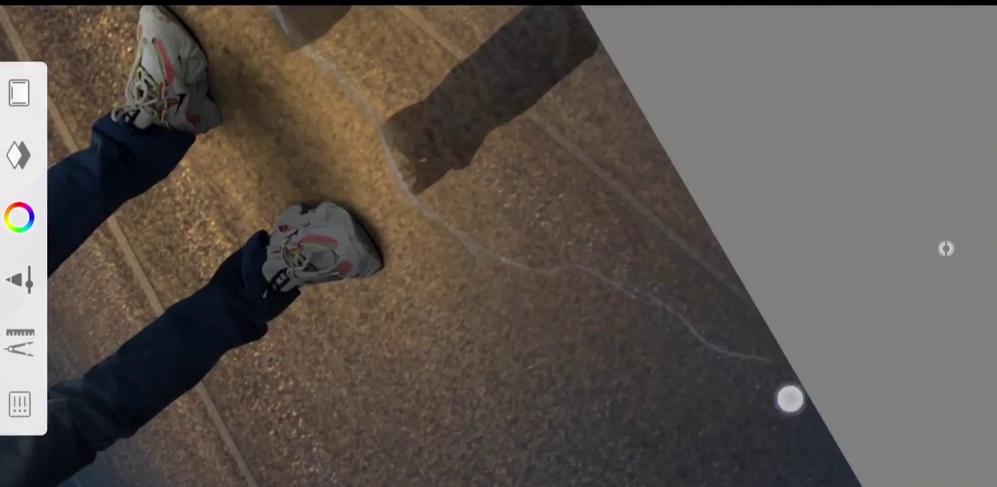
mouse_move(398, 299)
left_mouse_down()
mouse_move(545, 144)
mouse_move(661, 116)
mouse_move(601, 352)
mouse_move(488, 251)
left_mouse_up()
left_click(946, 248)
Set the mirrored shadow layer's HSL lightness to about -24 and apply it
left_click_drag(512, 381, 739, 442)
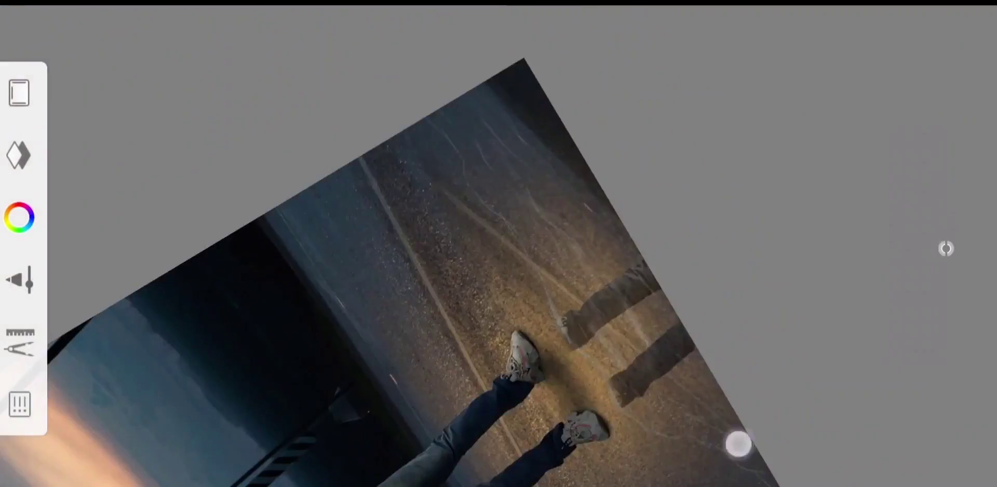
left_click(946, 248)
left_click(946, 124)
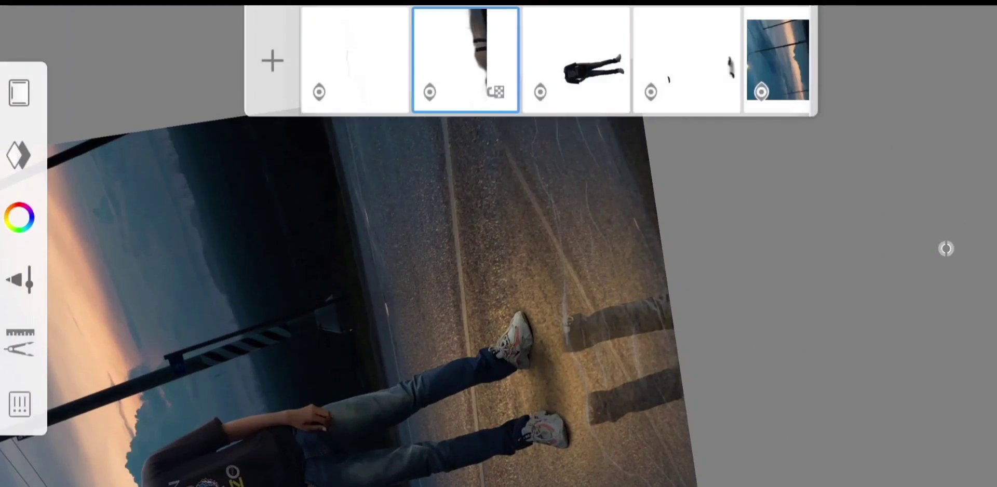
left_click(473, 44)
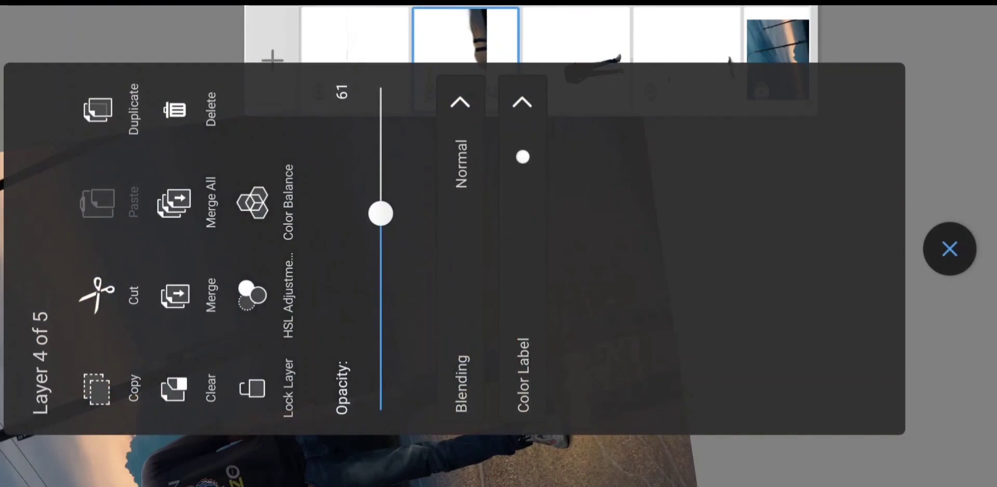
left_click(254, 292)
left_click_drag(967, 248, 959, 307)
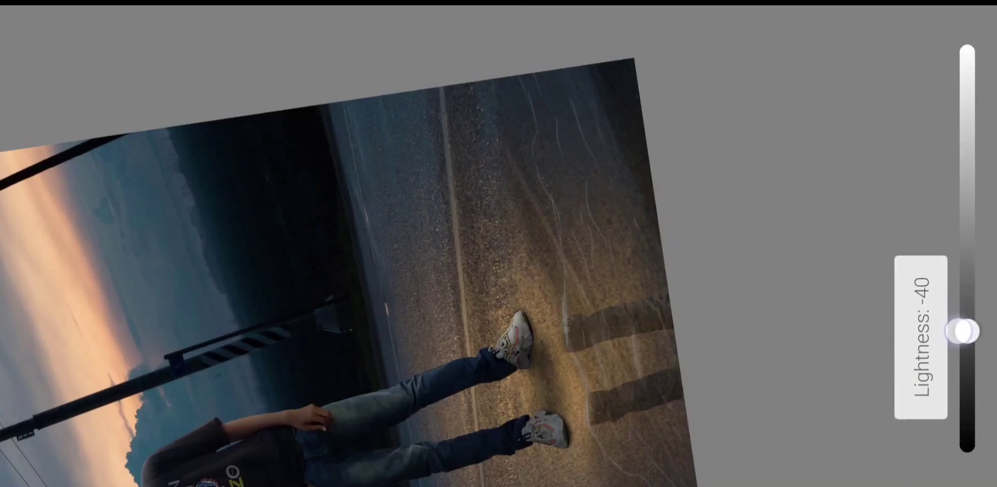
mouse_move(956, 297)
left_mouse_down()
mouse_move(962, 222)
mouse_move(952, 311)
left_mouse_up()
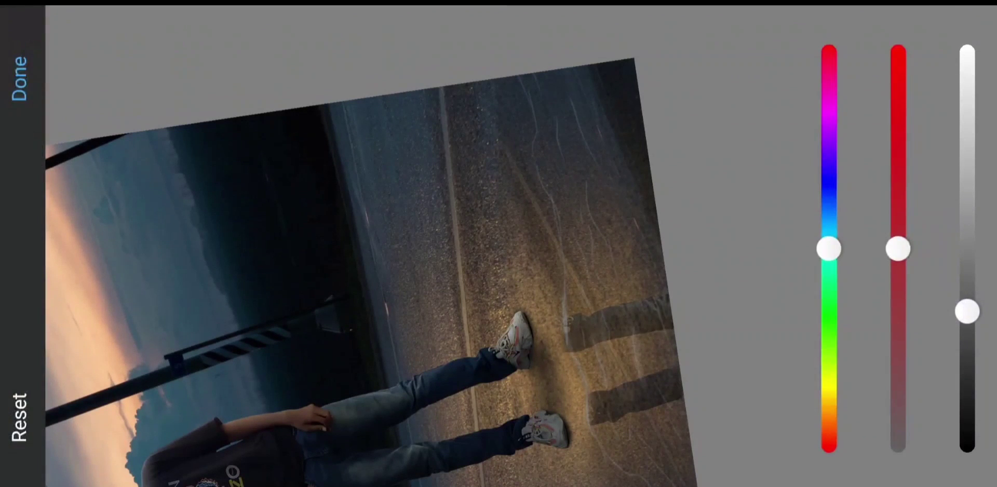
left_click(20, 79)
mouse_move(653, 154)
left_mouse_down()
mouse_move(672, 179)
mouse_move(758, 207)
left_mouse_up()
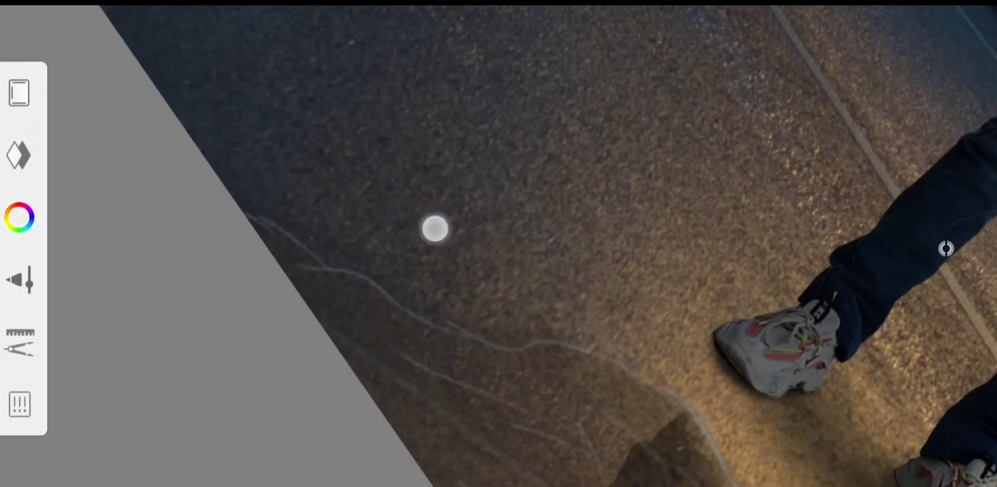
Zoom out and straighten the view to fit the whole photo
mouse_move(411, 263)
left_mouse_down()
mouse_move(687, 94)
mouse_move(765, 117)
left_mouse_up()
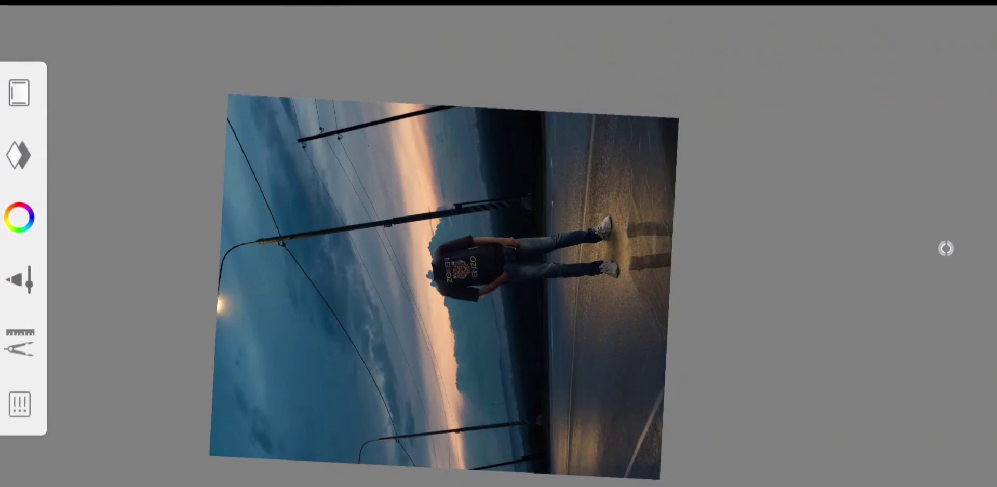
left_click_drag(760, 197, 808, 157)
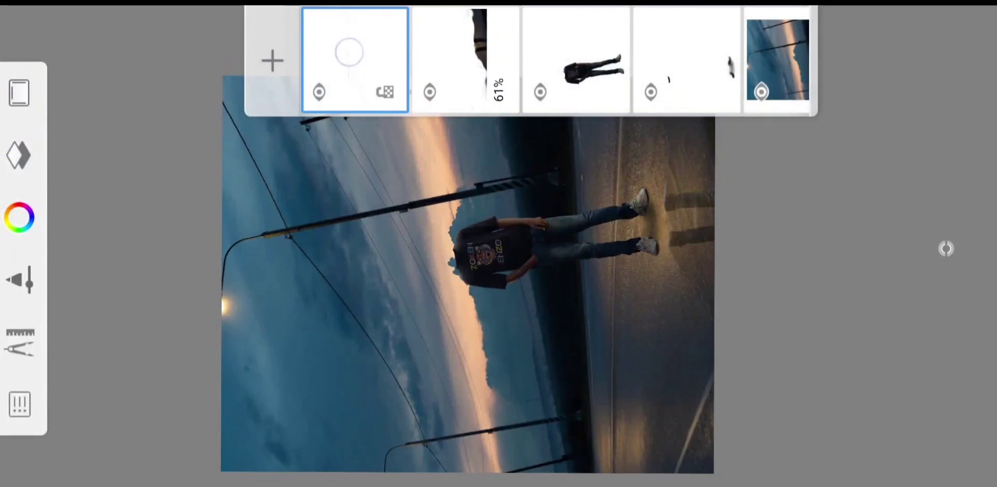
left_click(354, 59)
left_click(950, 249)
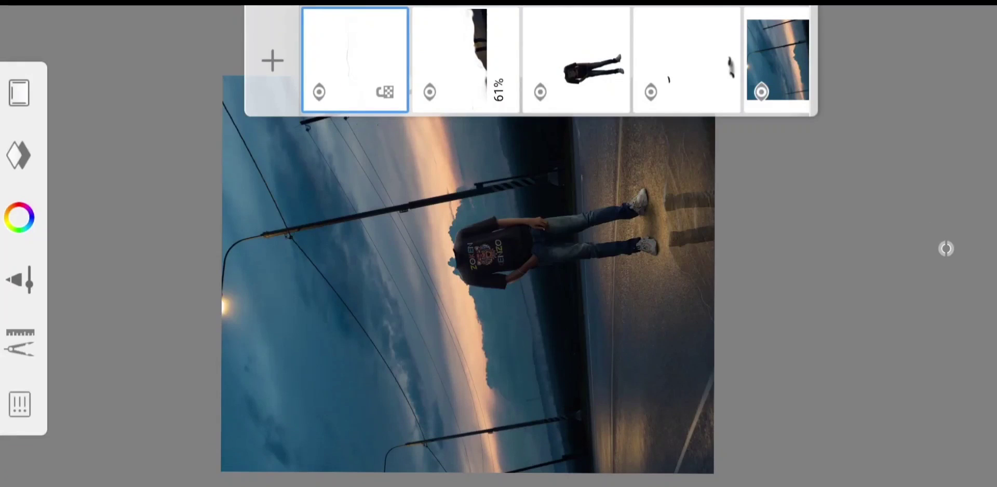
Select the fan brush from the brush library and check its size of 16.6
left_click(20, 280)
mouse_move(518, 84)
left_mouse_down()
mouse_move(400, 85)
mouse_move(233, 109)
left_mouse_up()
left_click(366, 252)
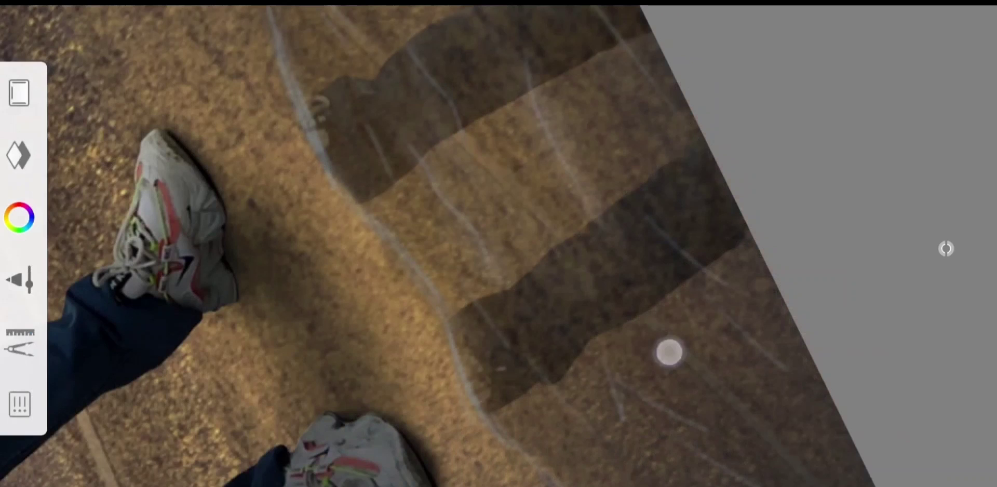
left_click(946, 248)
left_click(946, 249)
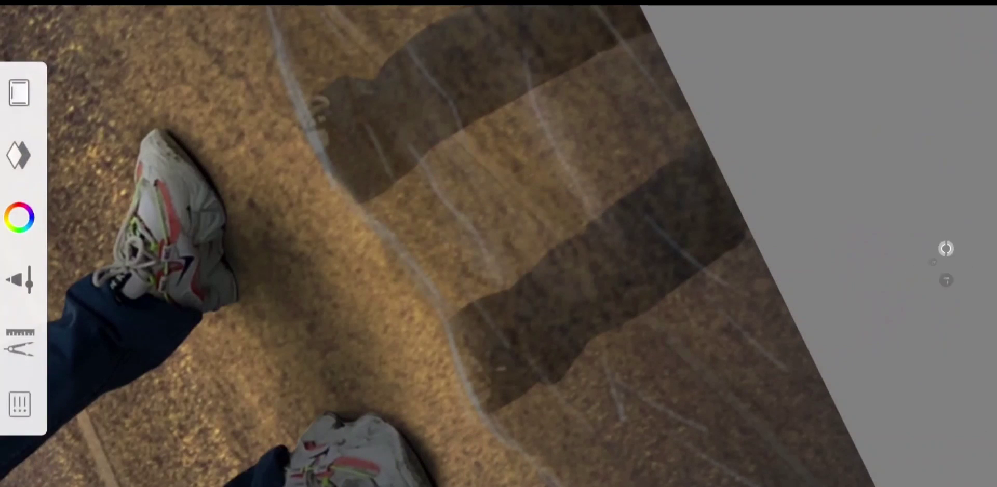
left_click(960, 248)
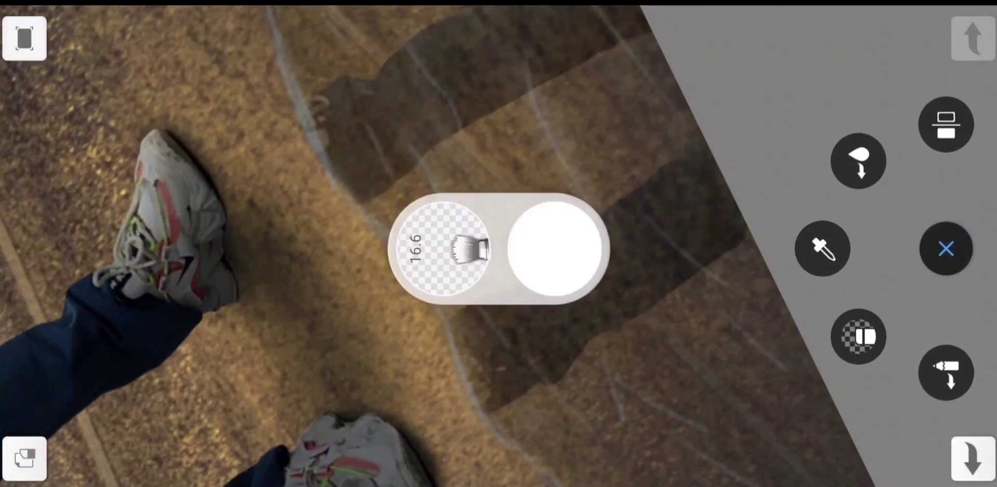
scroll(613, 314, "up", 5)
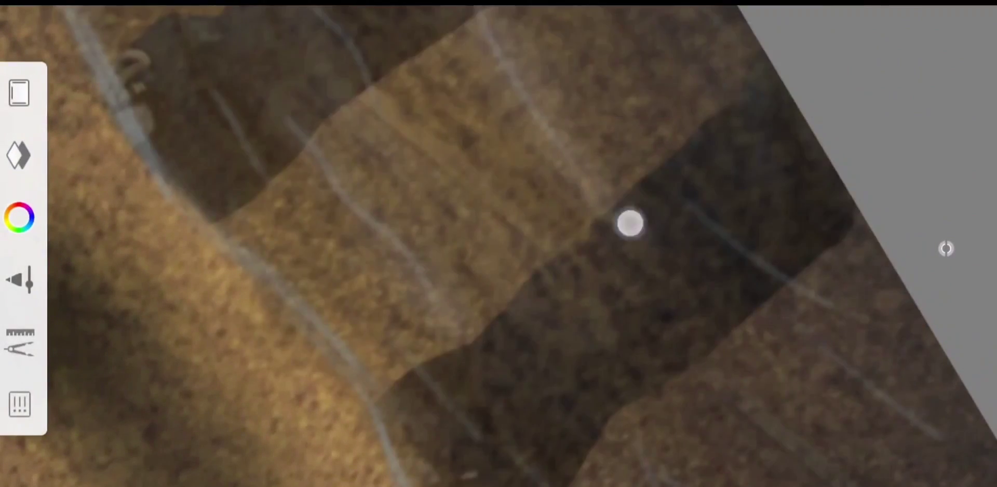
Pan and zoom around the road shadows, legs and shoes, ending on the whole photo
left_click_drag(630, 223, 793, 233)
left_click(946, 248)
left_click(433, 83)
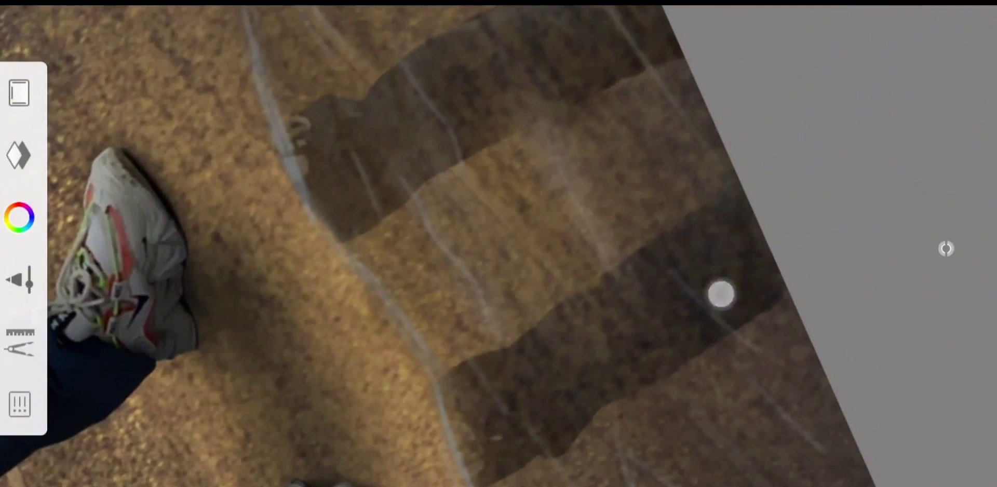
scroll(727, 364, "down", 3)
left_click(946, 249)
left_click(668, 230)
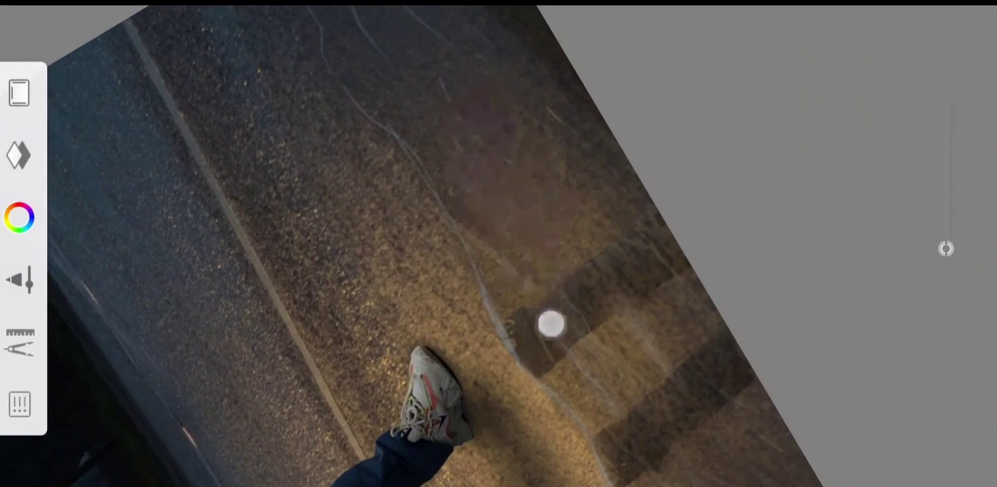
left_click_drag(551, 324, 475, 154)
mouse_move(415, 123)
left_mouse_down()
mouse_move(545, 56)
mouse_move(745, 381)
left_mouse_up()
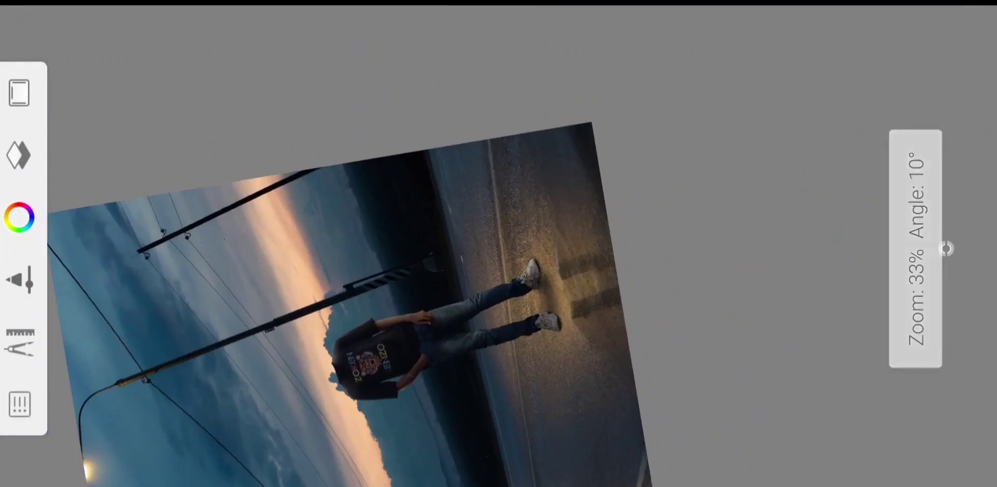
mouse_move(653, 341)
left_mouse_down()
mouse_move(572, 260)
mouse_move(467, 233)
left_mouse_up()
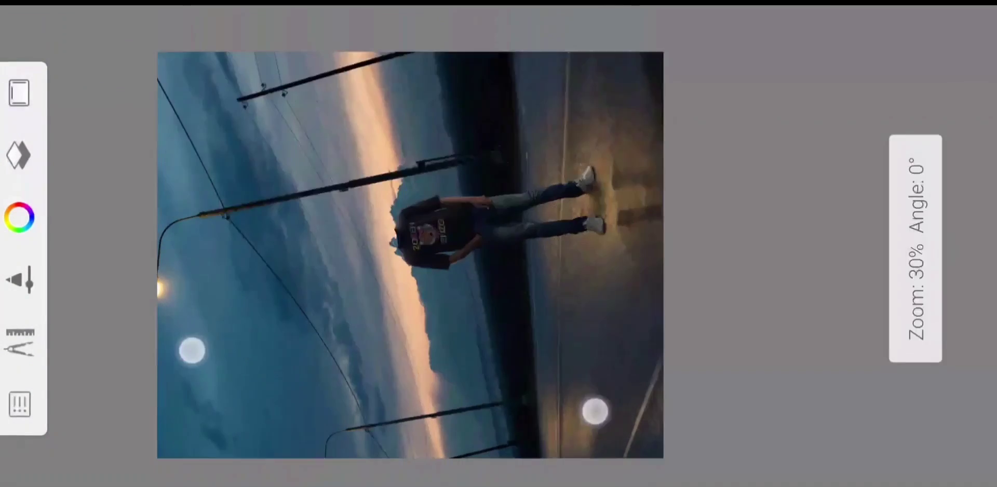
left_click_drag(594, 409, 676, 188)
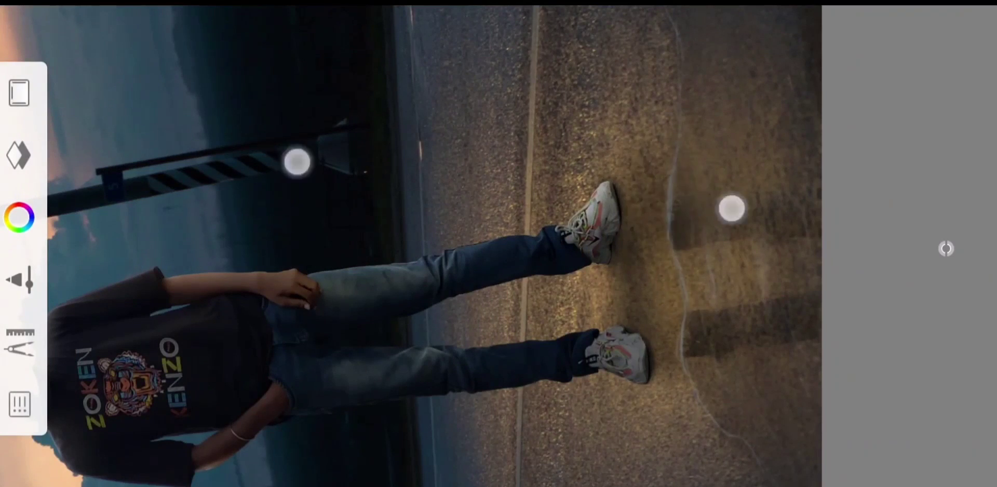
left_click_drag(732, 208, 571, 202)
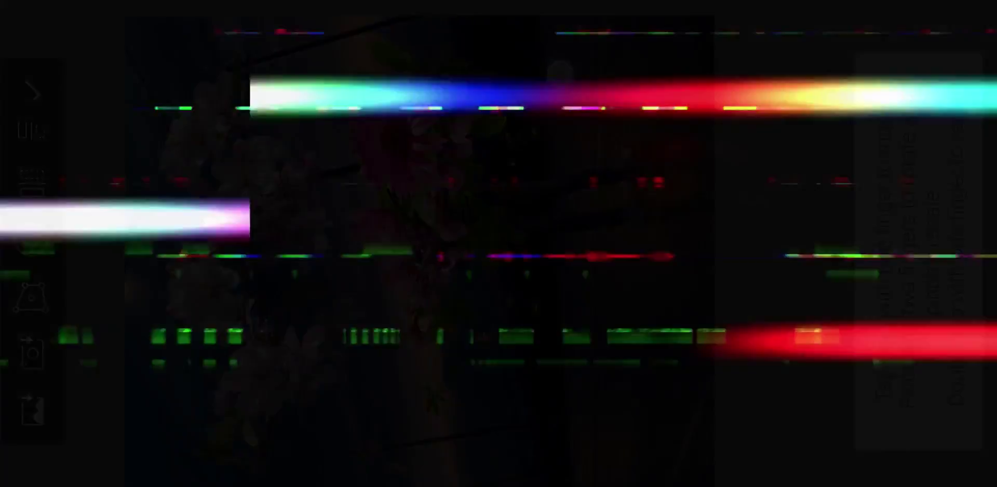
Shrink and rotate the flower collage into a small bouquet on the figure's neck
mouse_move(819, 174)
left_mouse_down()
mouse_move(680, 179)
mouse_move(799, 183)
mouse_move(788, 163)
left_mouse_up()
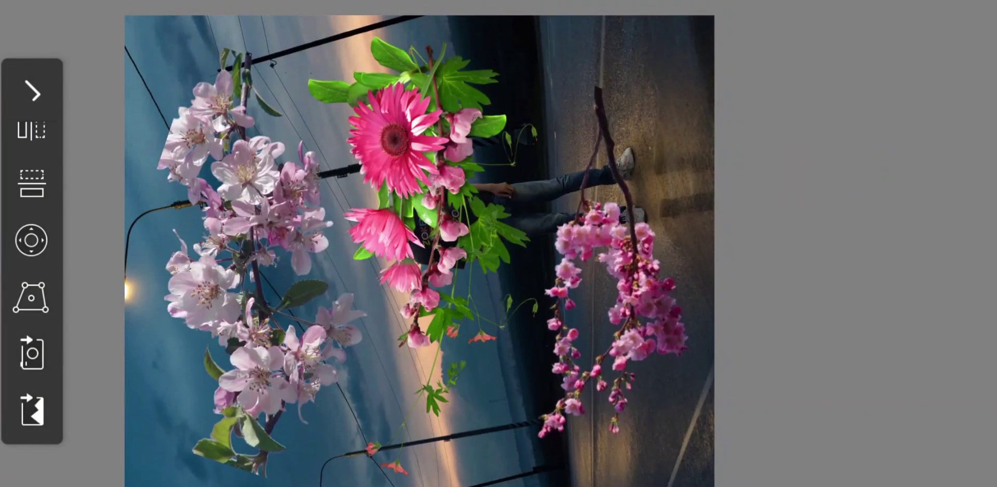
left_click(32, 92)
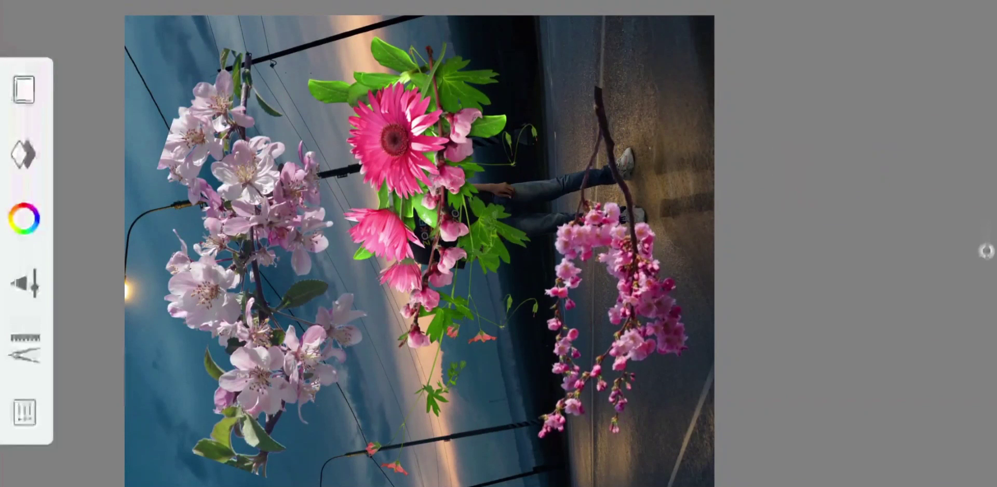
left_click(23, 154)
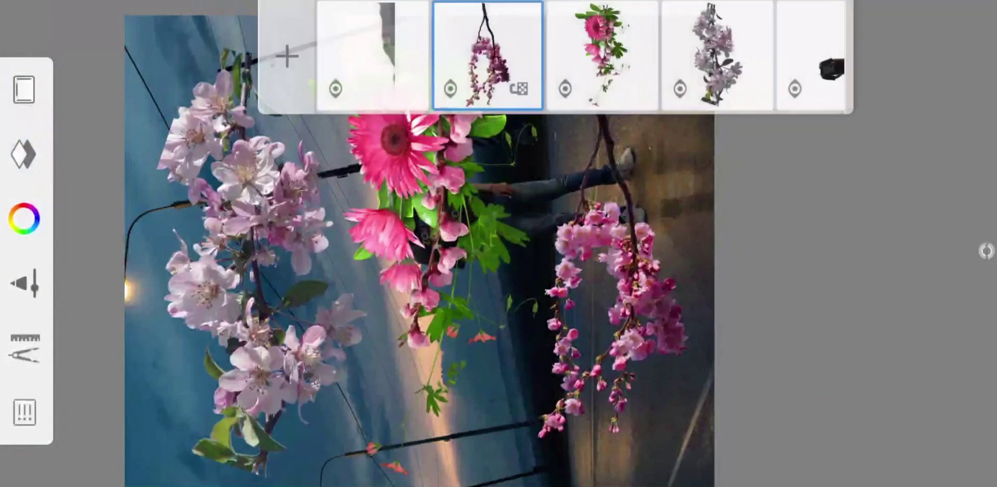
scroll(492, 251, "up", 5)
scroll(391, 137, "down", 5)
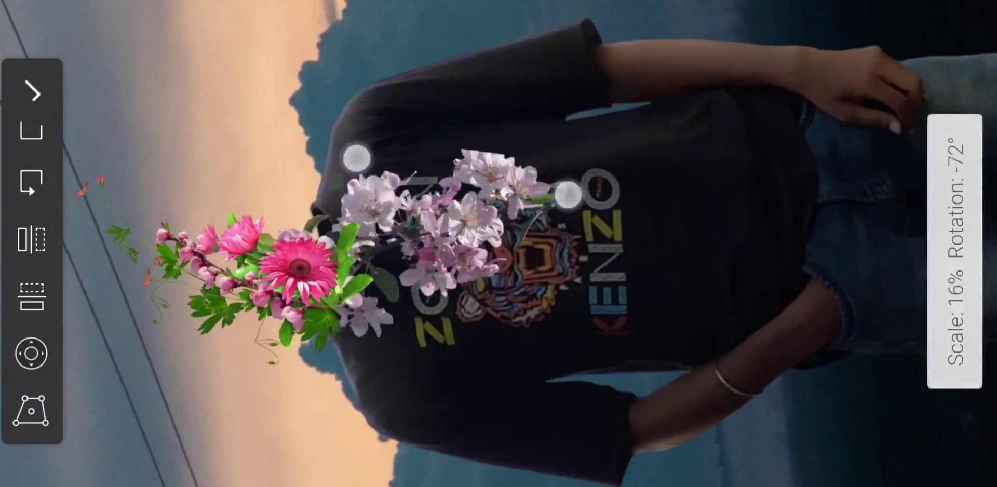
left_click_drag(567, 193, 489, 112)
scroll(489, 112, "down", 5)
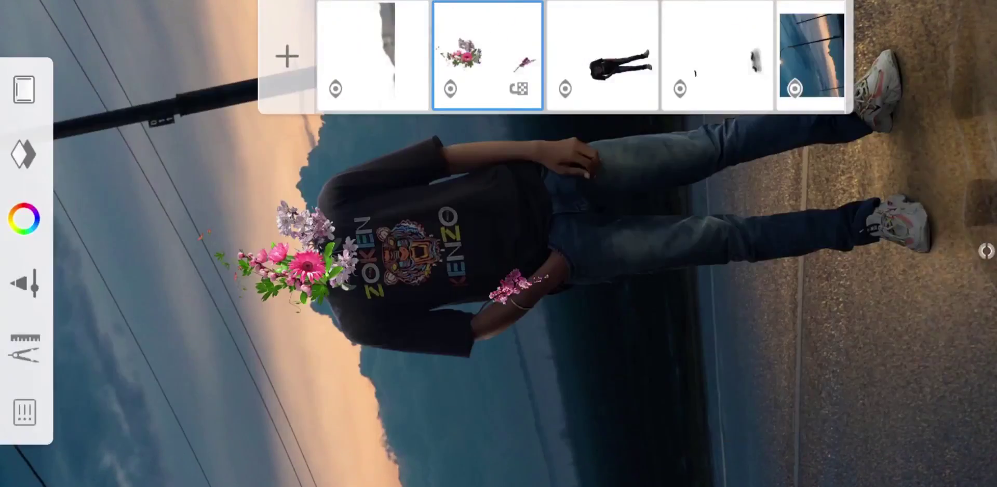
scroll(349, 199, "up", 2)
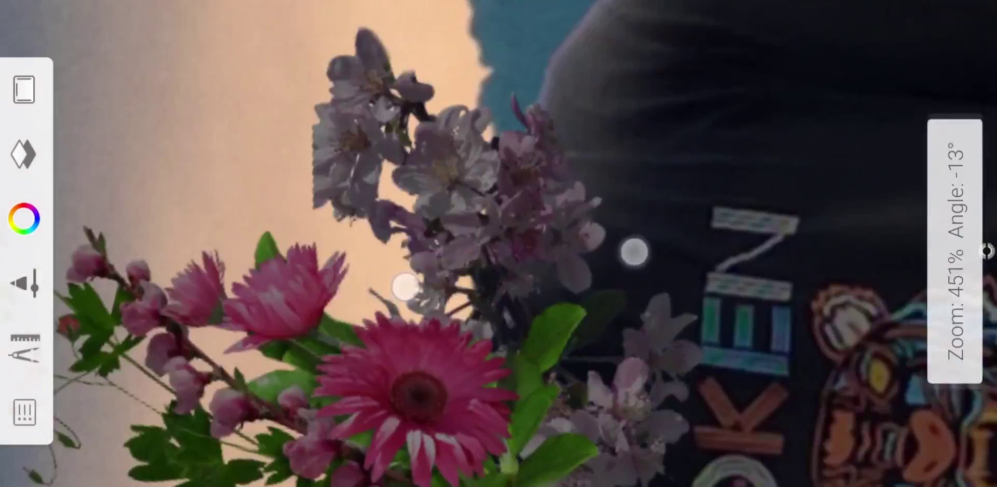
Zoom in on the figure's shirt
scroll(532, 130, "up", 5)
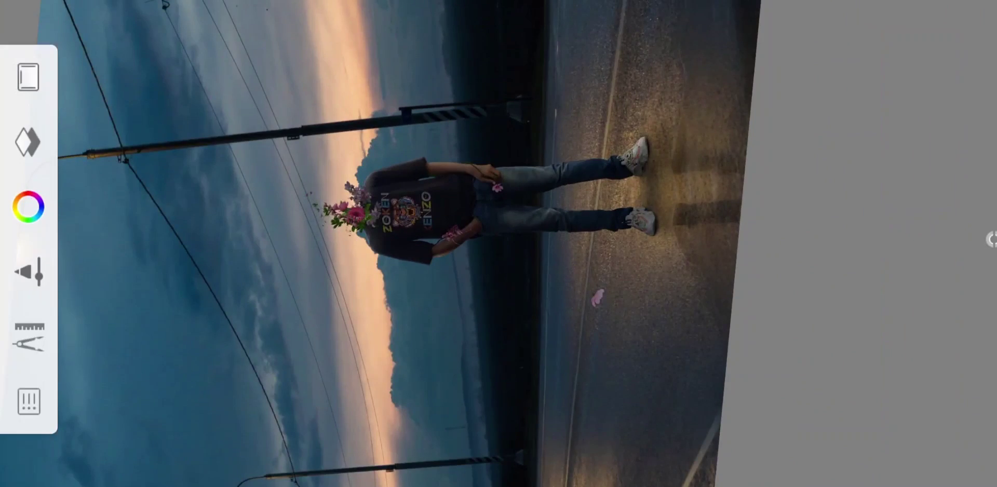
scroll(499, 244, "up", 5)
scroll(498, 244, "up", 2)
scroll(498, 243, "up", 2)
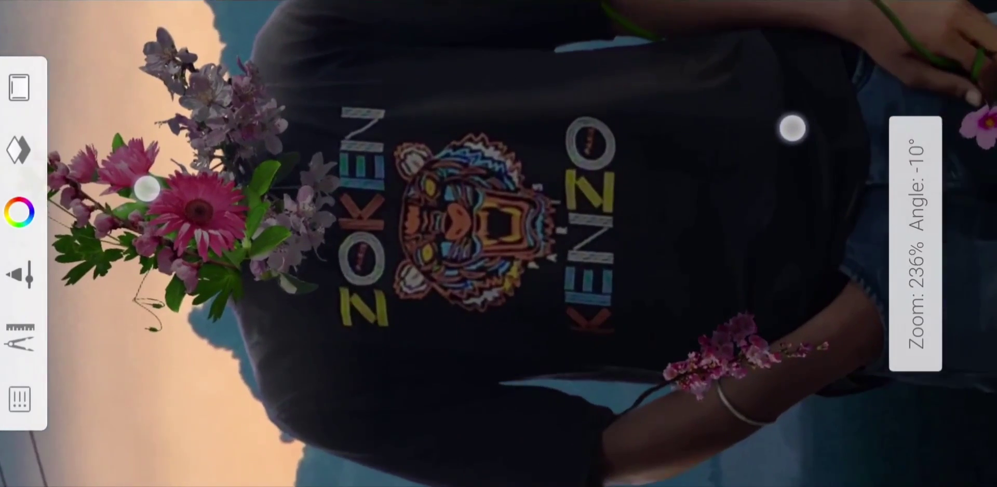
scroll(470, 159, "up", 2)
scroll(469, 158, "up", 2)
scroll(470, 158, "up", 1)
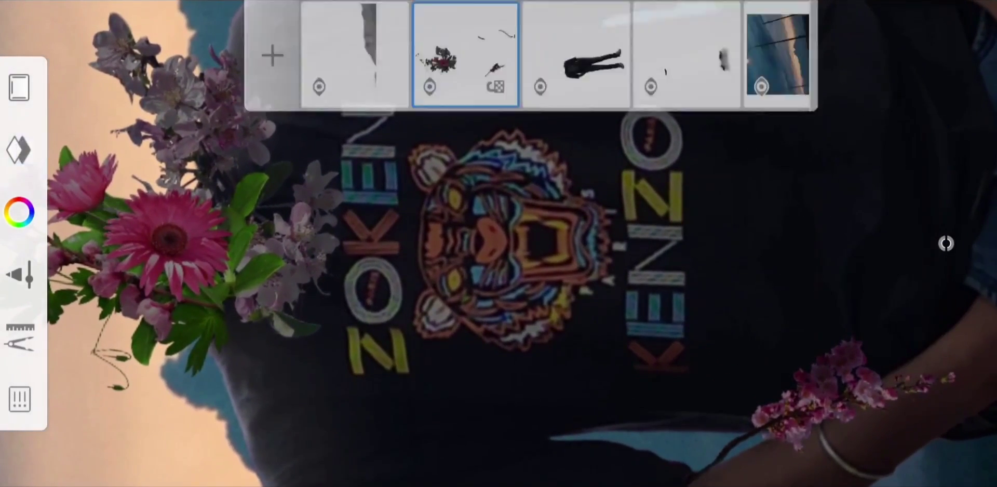
Hide the flower layer and add a new blank layer above the figure
left_click(430, 87)
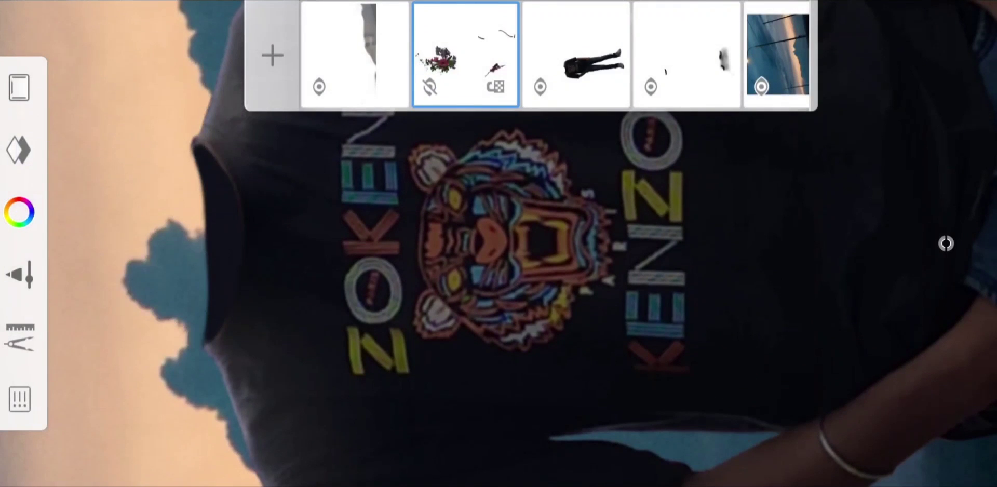
left_click(581, 23)
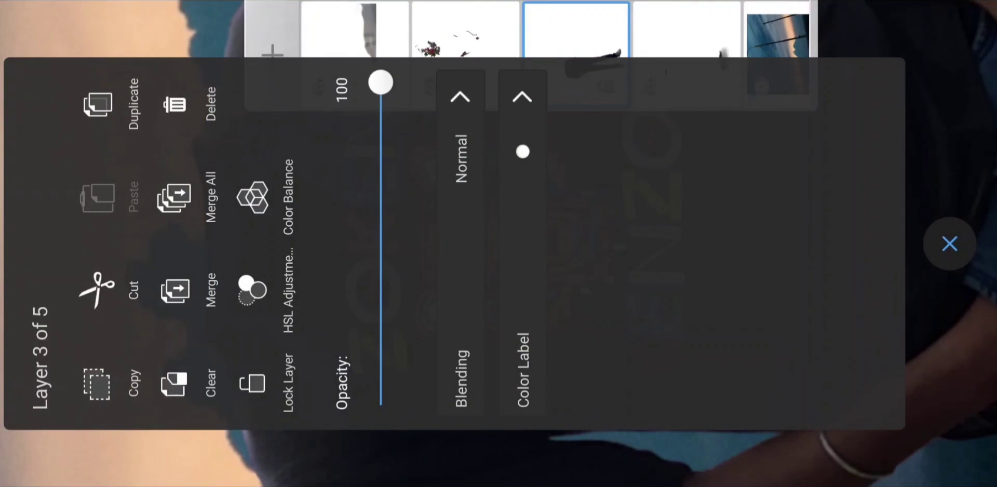
left_click(949, 243)
left_click(258, 41)
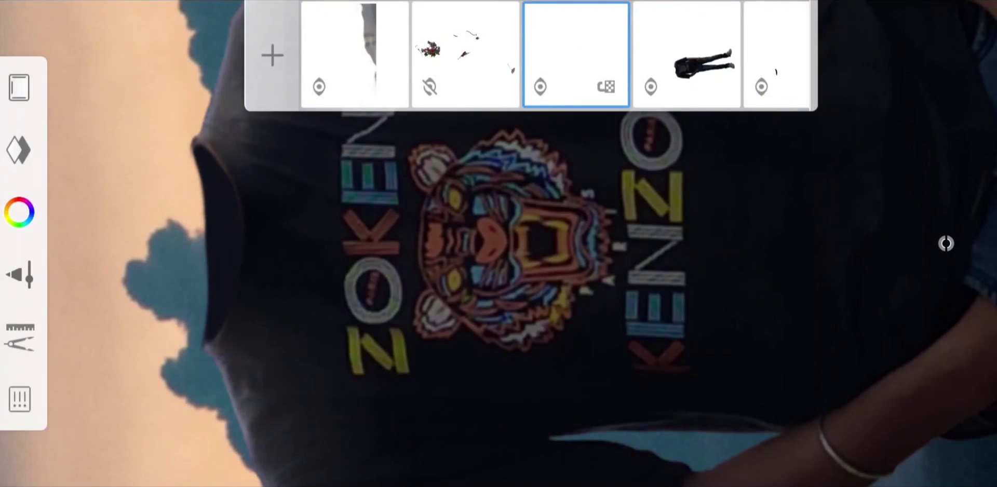
left_click(164, 61)
Select the Legacy Airbrush from the brush library and adjust its size
left_click(916, 241)
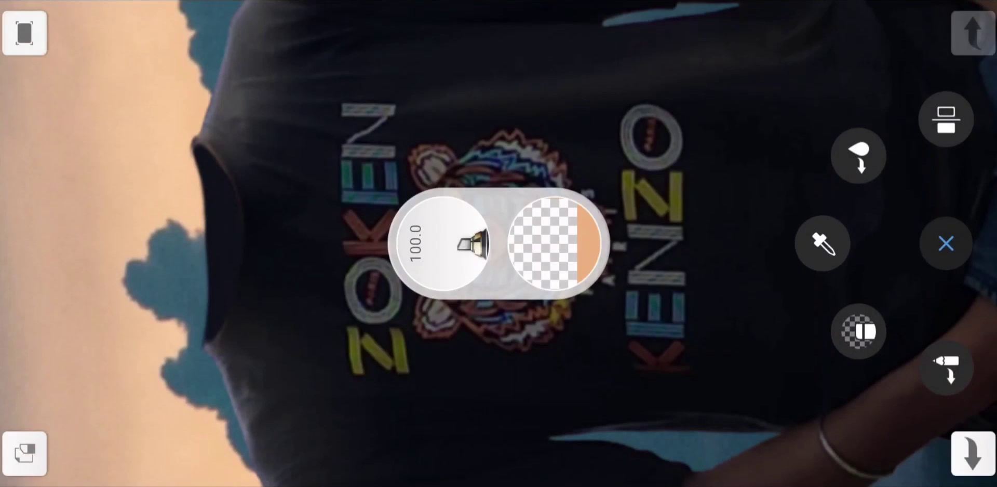
left_click(446, 232)
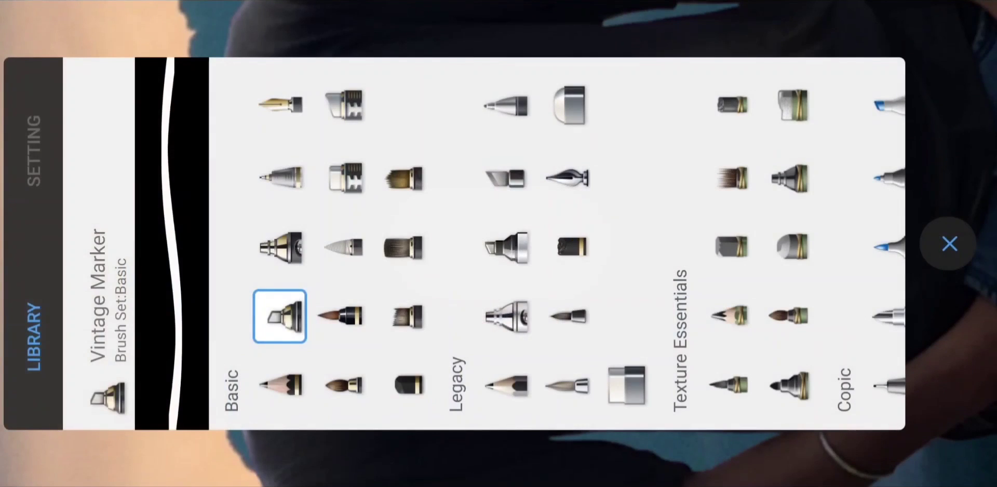
left_click(506, 315)
left_click_drag(398, 253, 447, 131)
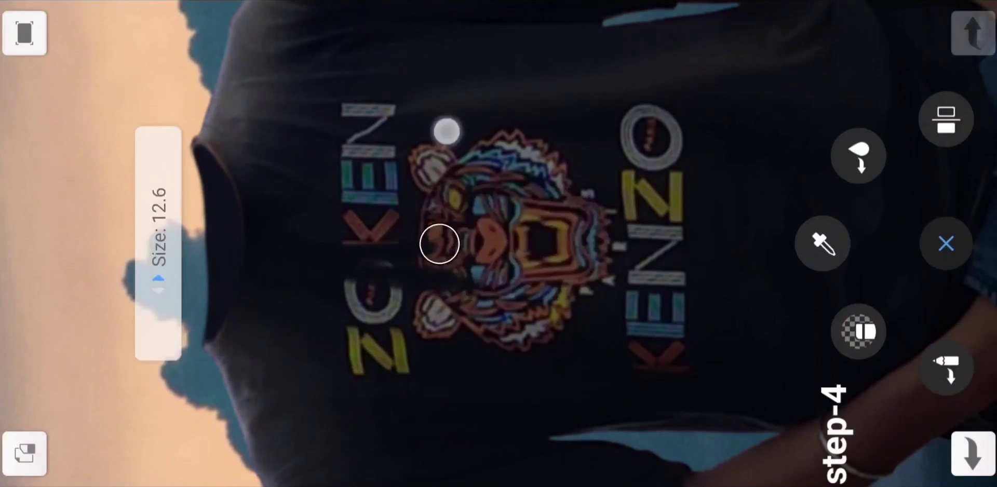
Paint dark airbrush over the tiger and KENZO lettering until the shirt is plain black
left_click_drag(439, 244, 520, 321)
mouse_move(431, 270)
left_mouse_down()
mouse_move(613, 311)
mouse_move(649, 171)
mouse_move(701, 104)
left_mouse_up()
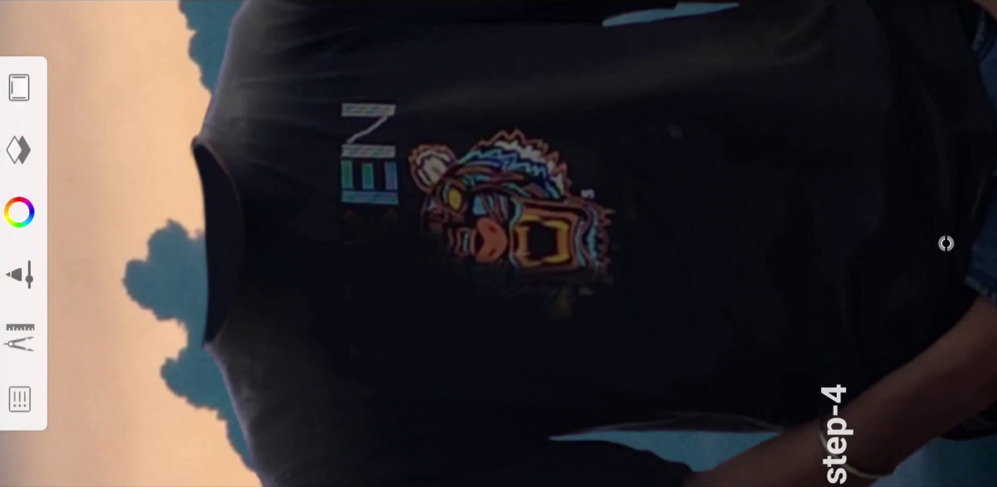
left_click_drag(545, 166, 336, 185)
left_click_drag(490, 151, 613, 284)
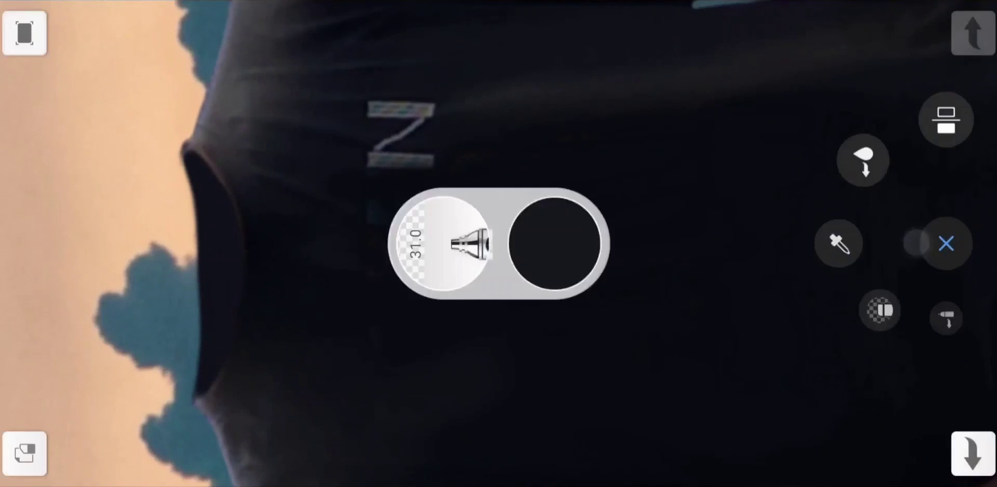
scroll(368, 208, "up", 3)
left_click_drag(552, 72, 414, 158)
left_click_drag(575, 369, 533, 260)
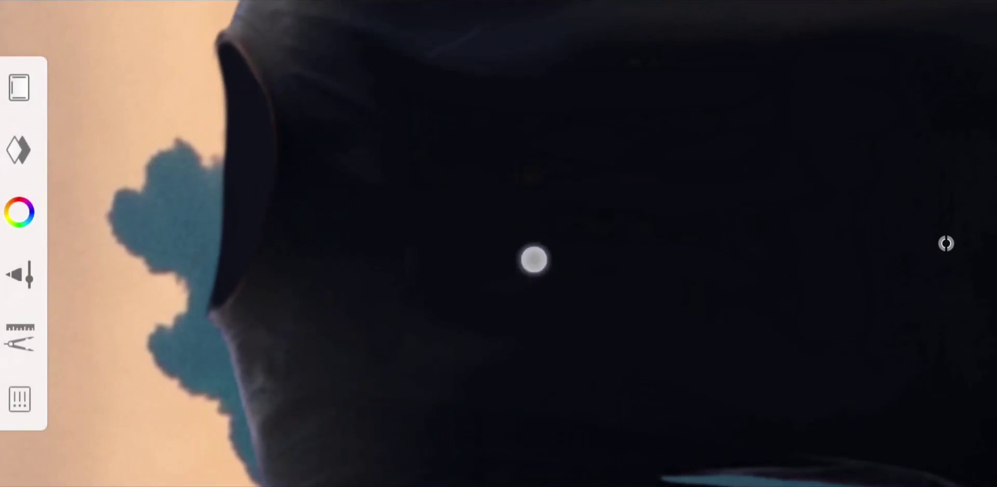
scroll(618, 266, "down", 3)
scroll(488, 227, "down", 2)
scroll(438, 194, "down", 2)
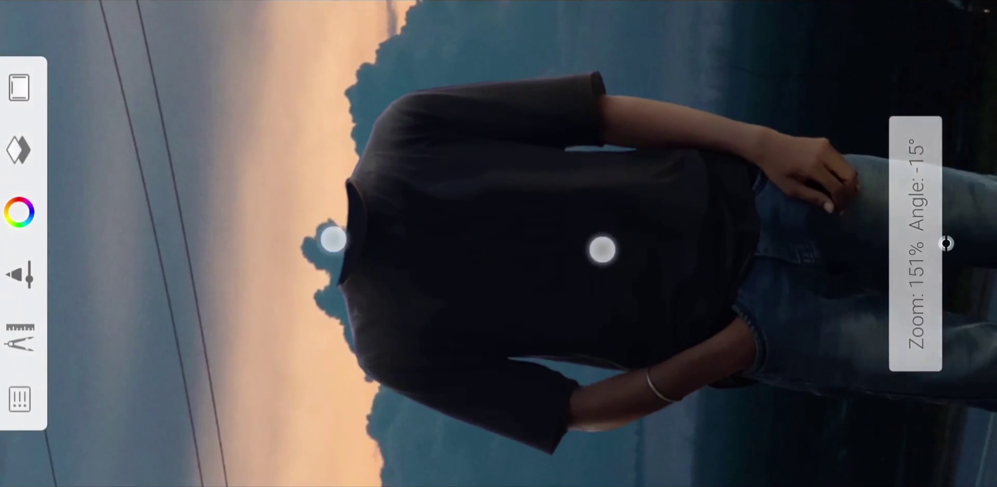
scroll(465, 242, "up", 2)
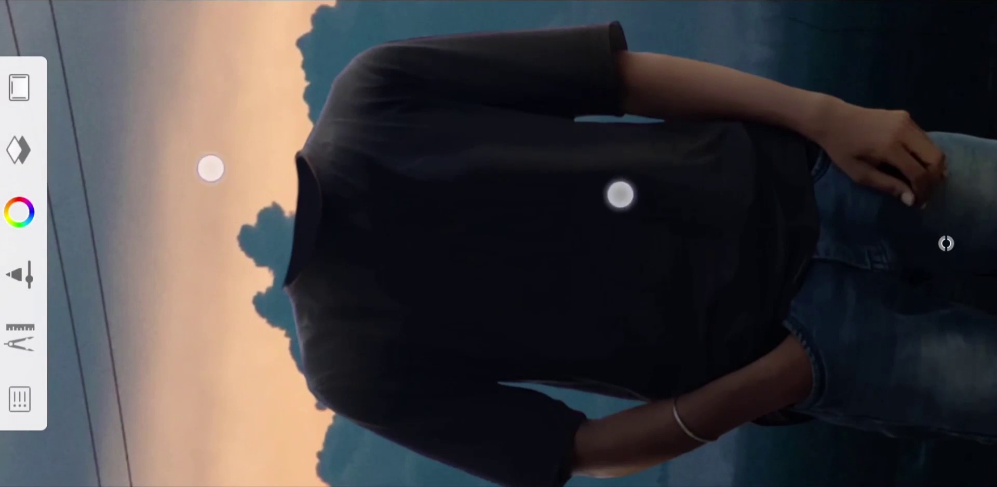
scroll(620, 195, "down", 2)
scroll(663, 213, "down", 2)
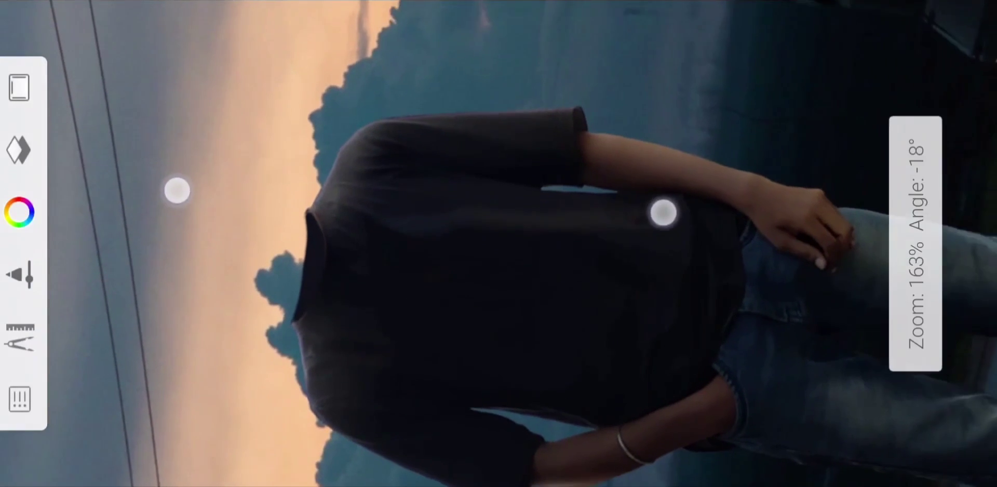
scroll(663, 212, "down", 2)
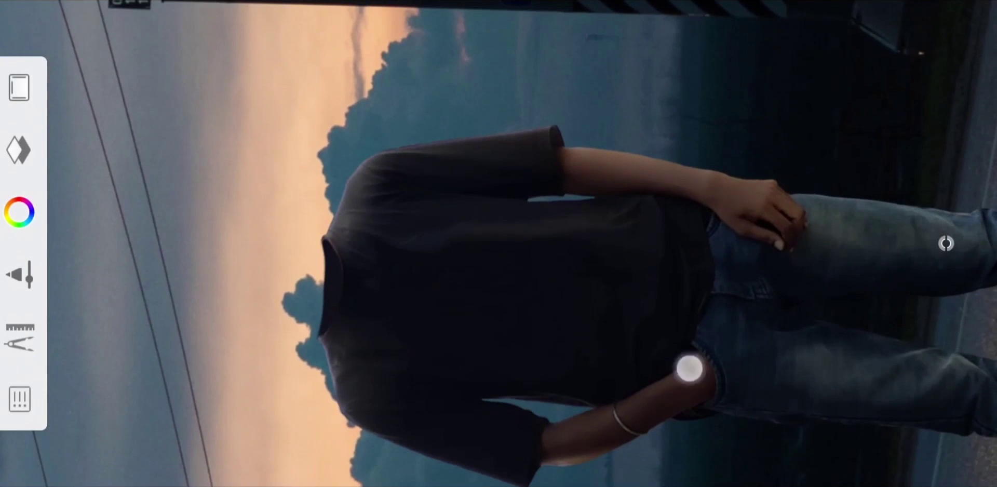
scroll(433, 284, "up", 2)
scroll(438, 270, "up", 1)
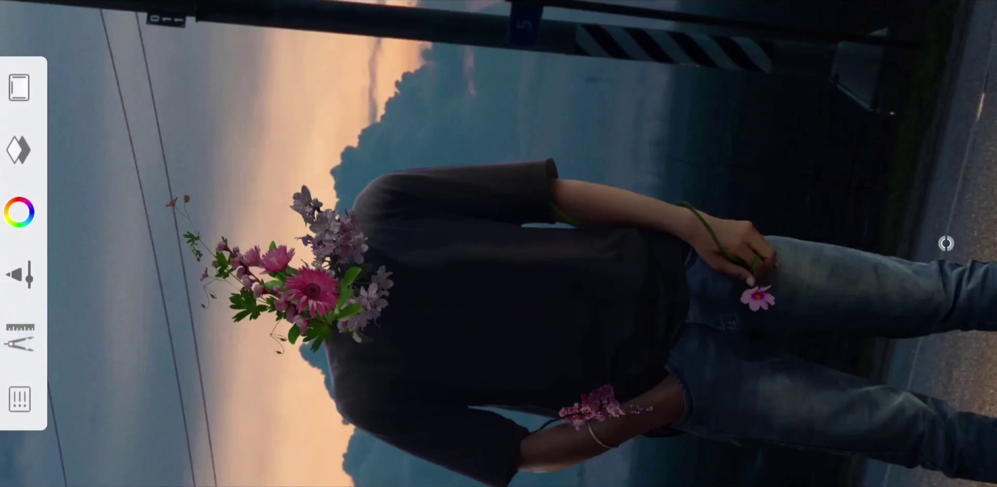
Import the Parental Advisory label image and set its layer blending to Screen
left_click(19, 337)
left_click(266, 222)
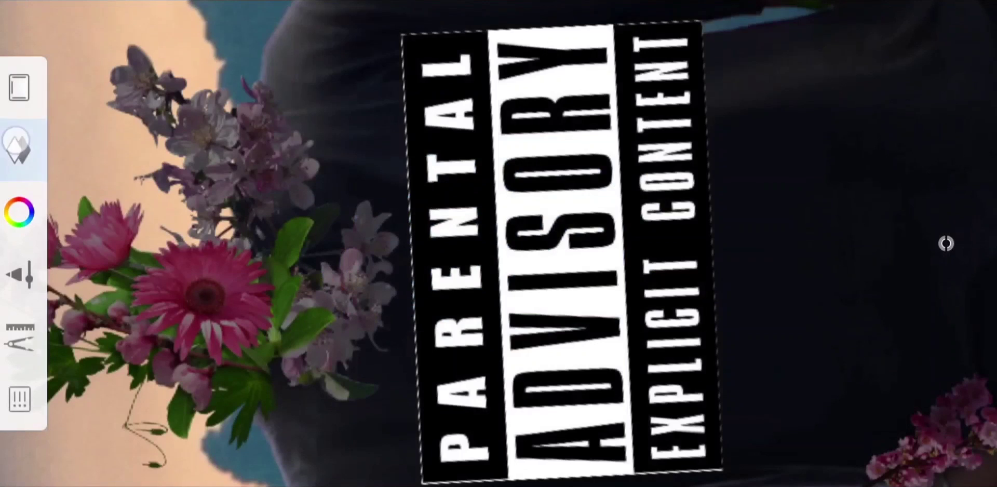
left_click(576, 55)
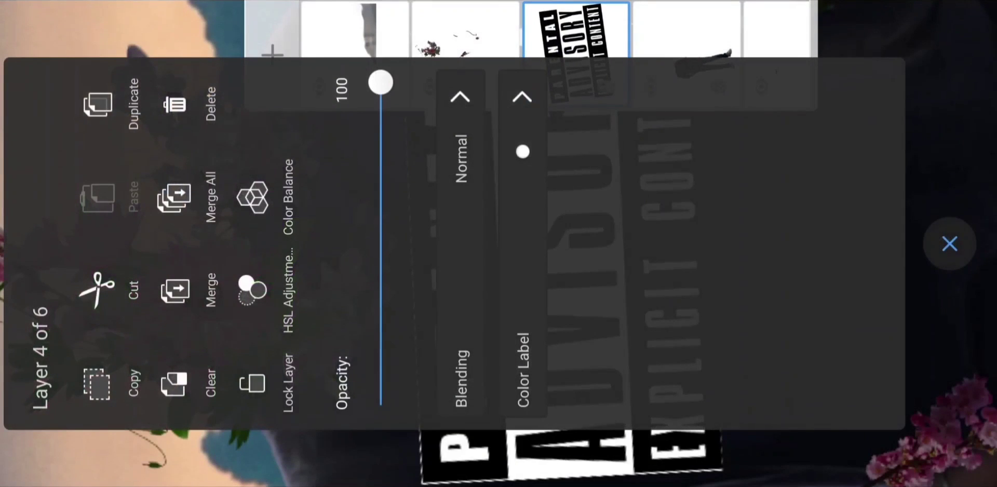
left_click(460, 244)
left_click(406, 151)
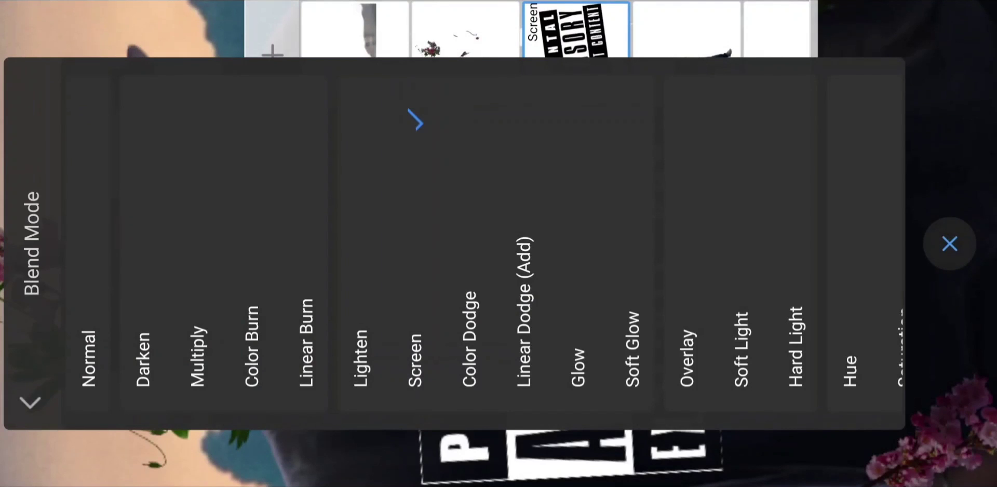
left_click(183, 152)
left_click(949, 243)
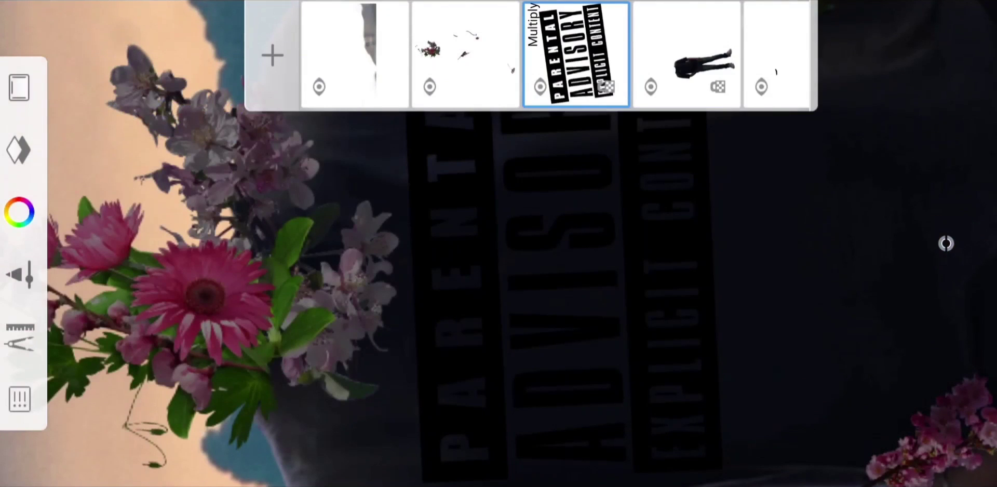
left_click(532, 24)
left_click(395, 245)
left_click(946, 243)
left_click(813, 179)
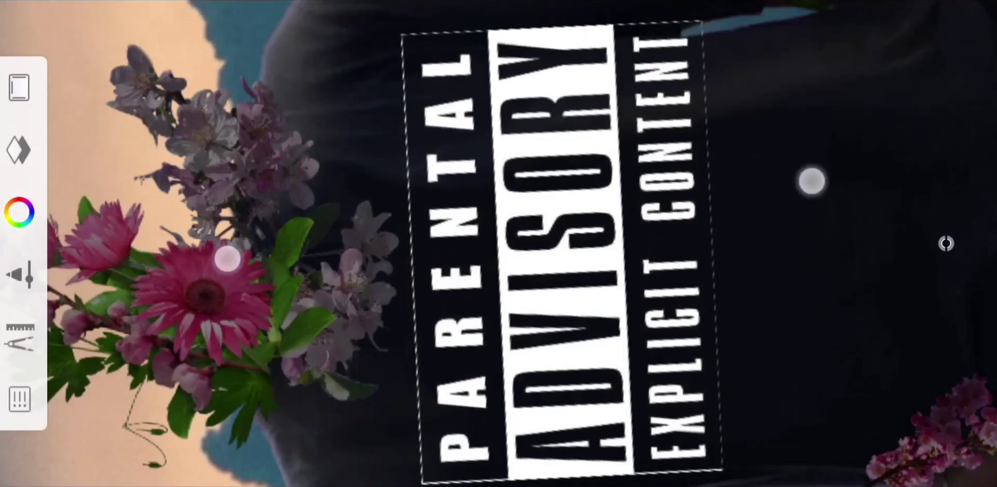
Scale the label down and tilt it onto the back of the dark shirt
left_click(946, 243)
left_click(946, 244)
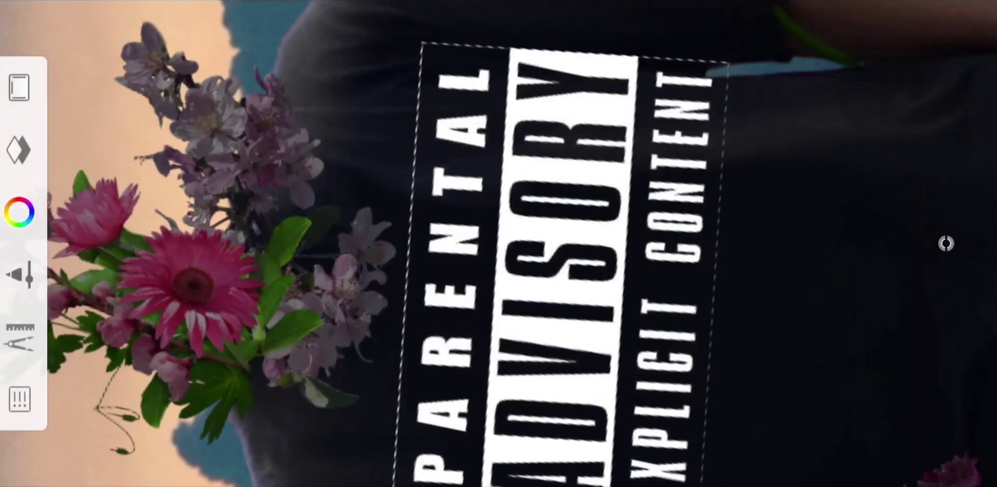
mouse_move(675, 156)
left_mouse_down()
mouse_move(612, 191)
mouse_move(749, 175)
left_mouse_up()
left_click(26, 397)
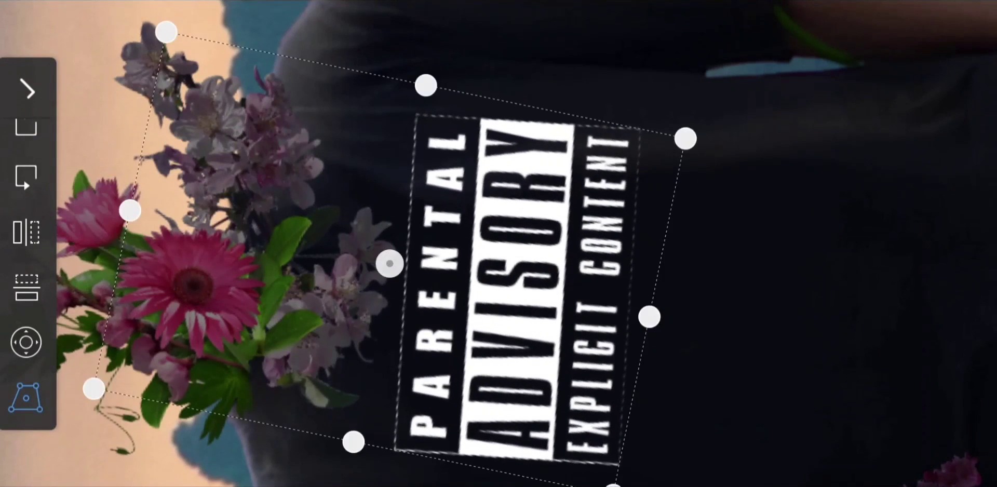
left_click_drag(205, 263, 392, 269)
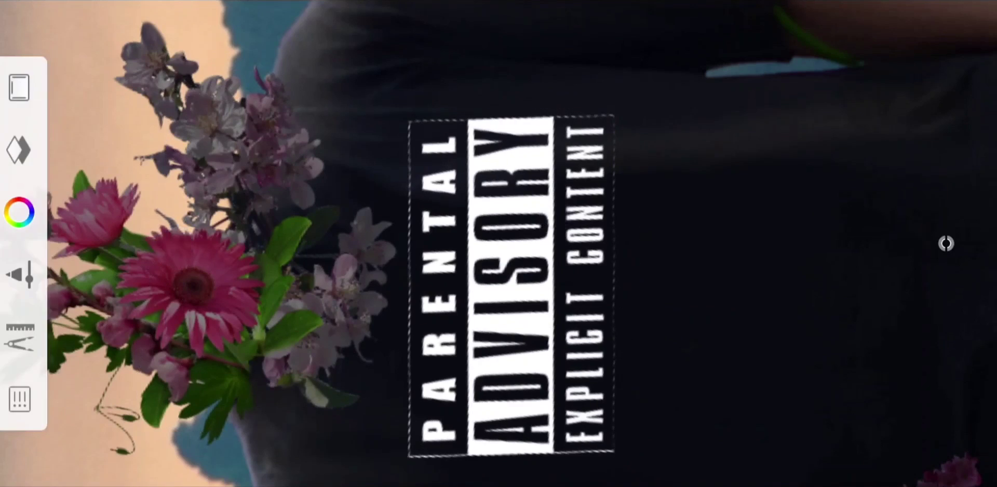
mouse_move(556, 211)
left_mouse_down()
mouse_move(614, 113)
mouse_move(682, 158)
left_mouse_up()
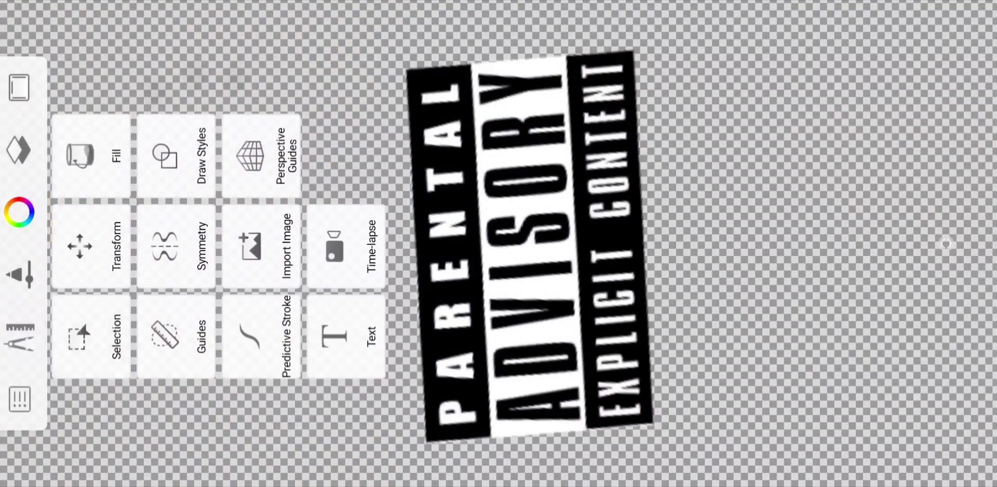
Save the image to the device via Share, then switch over to PicSay Pro
left_click(20, 399)
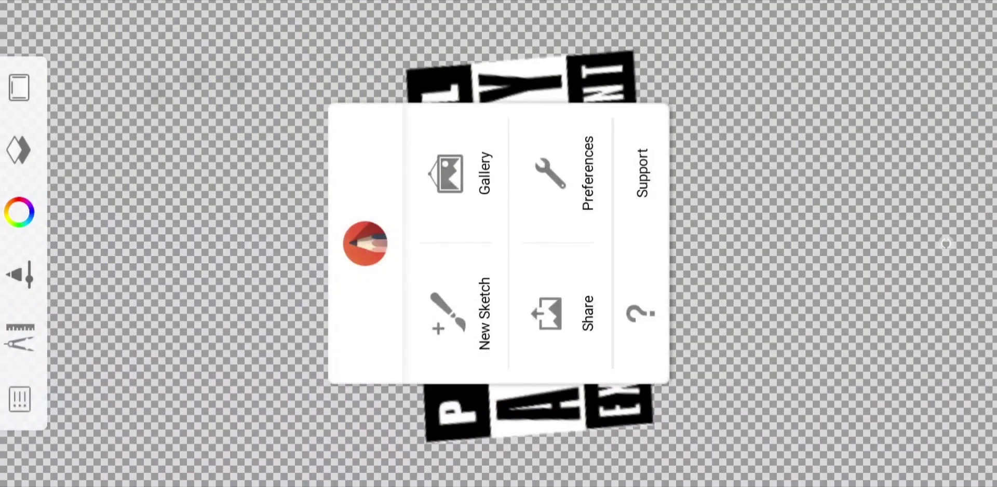
left_click(561, 314)
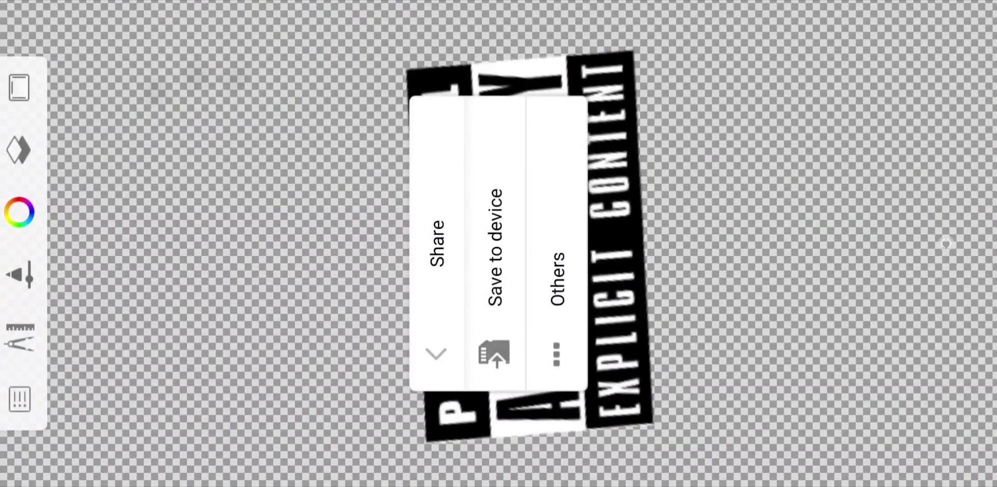
left_click(490, 141)
left_click_drag(77, 396, 364, 400)
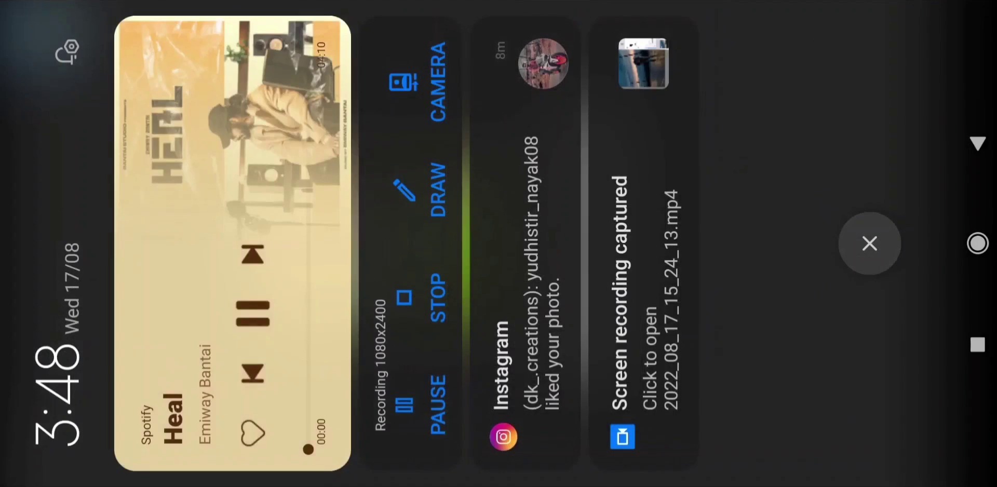
left_click_drag(787, 164, 694, 176)
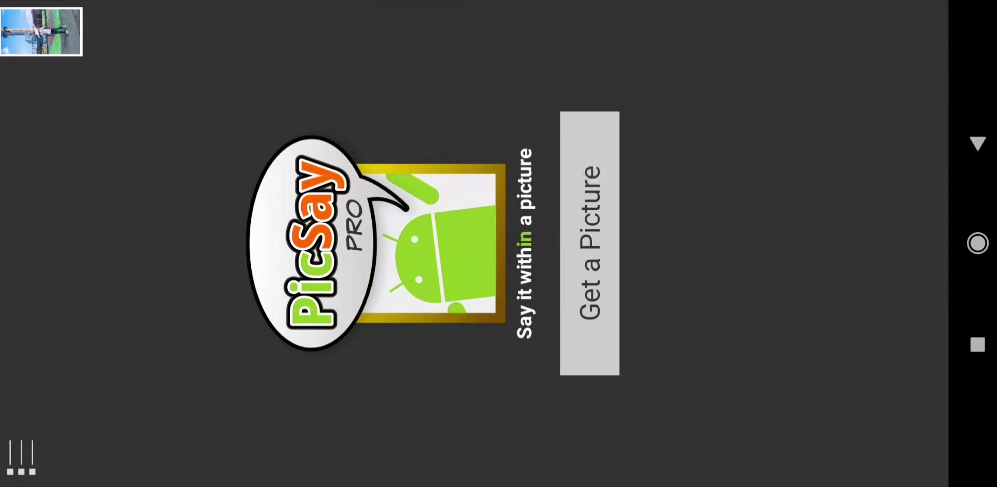
Load the Parental Advisory image from the Download album into PicSay Pro
left_click(590, 243)
key("Escape")
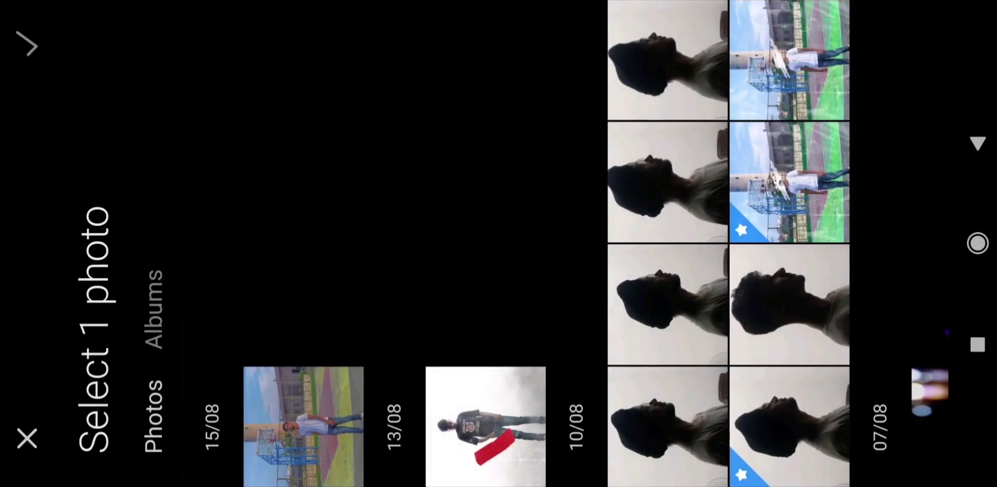
left_click(153, 309)
left_click(763, 77)
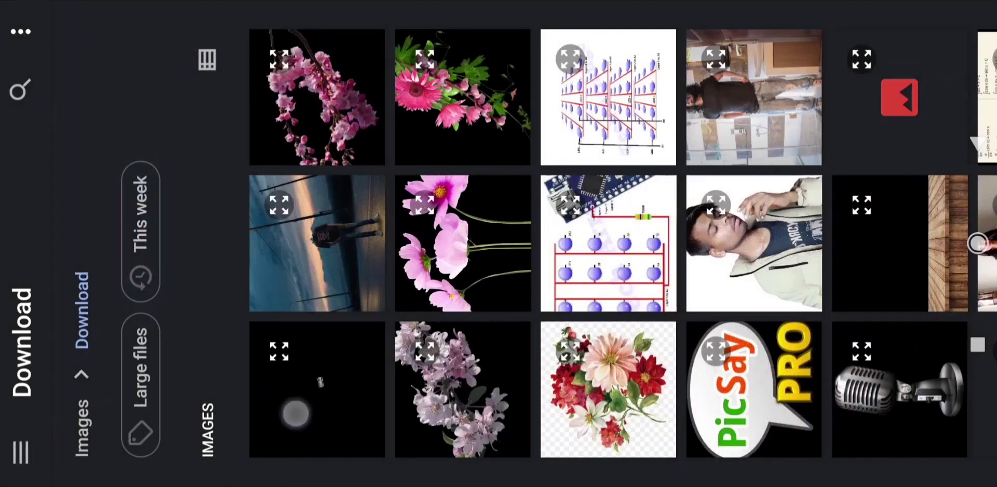
left_click(316, 390)
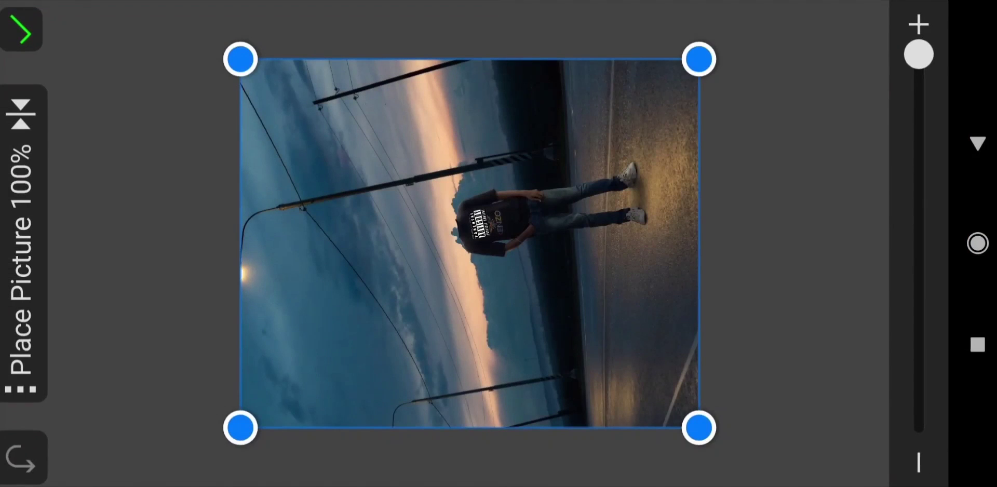
scroll(469, 243, "up", 5)
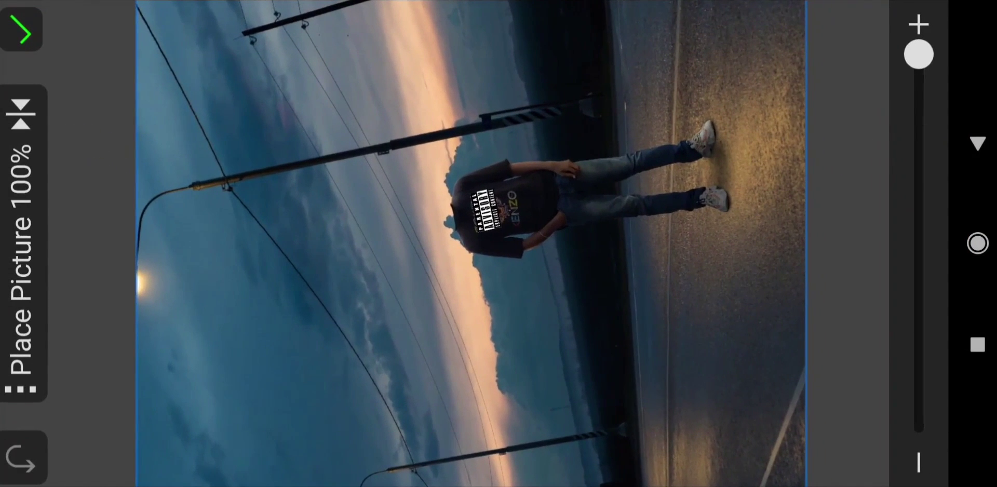
Position the label picture on the shirt's back and confirm its placement
left_click(37, 393)
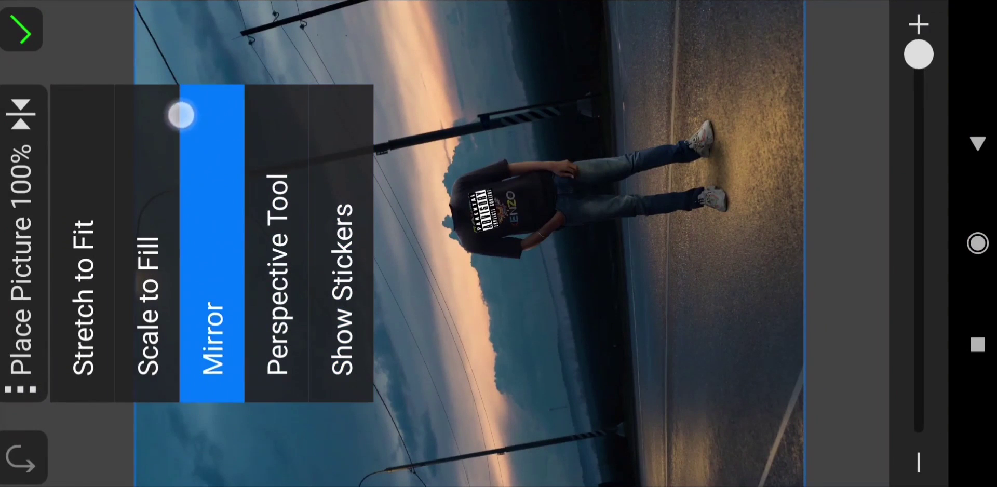
left_click_drag(341, 234, 150, 48)
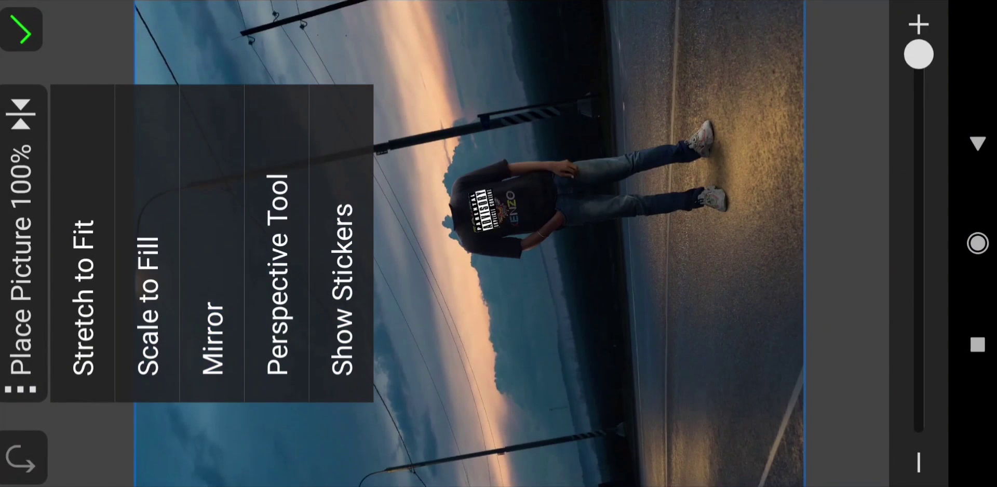
left_click(88, 25)
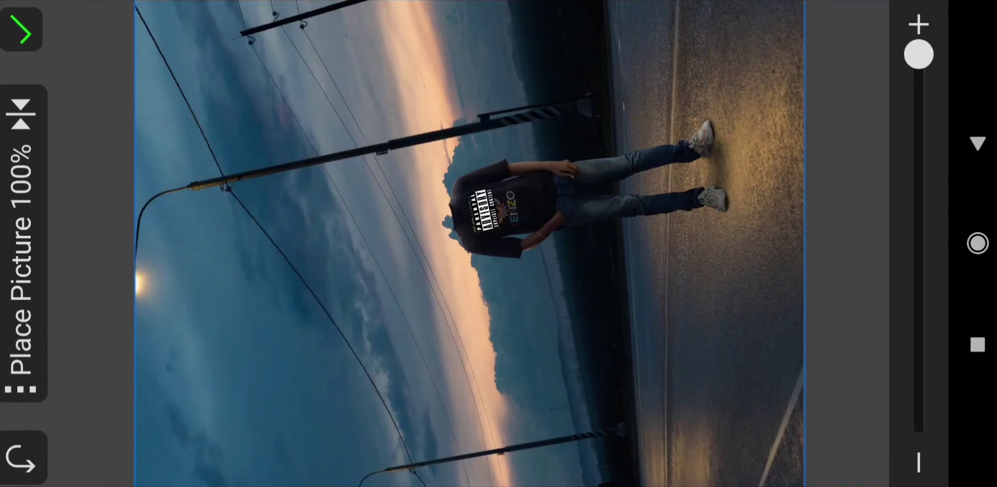
left_click(21, 30)
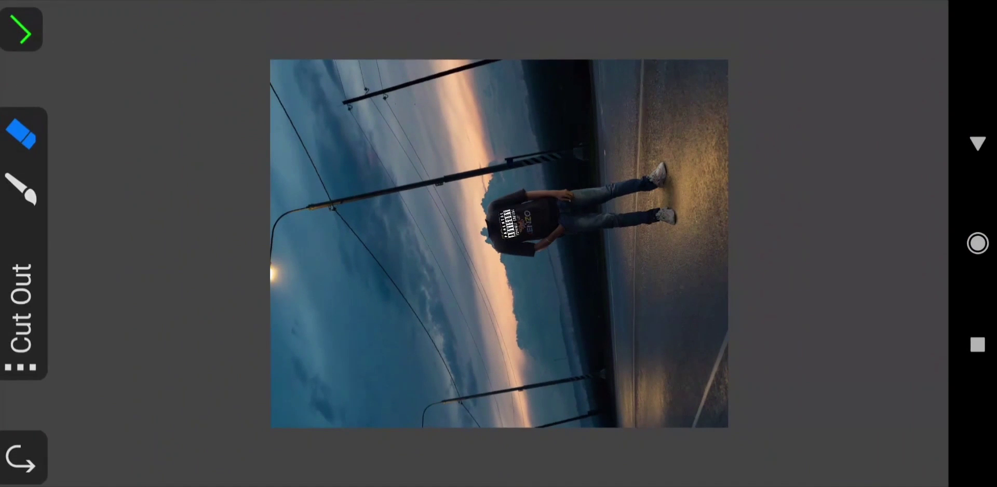
Apply the Invert effect to the placed label and bring the Effect list back up
left_click(23, 348)
left_click(218, 291)
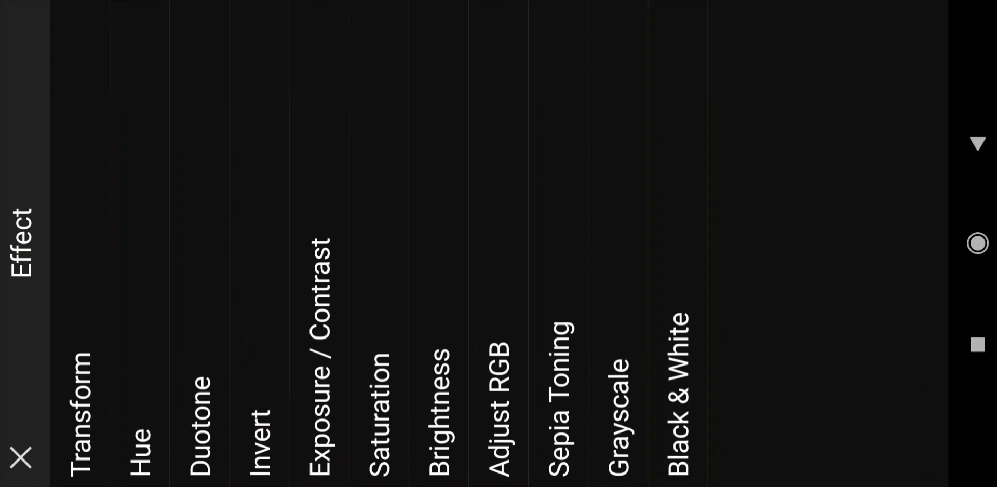
left_click(266, 62)
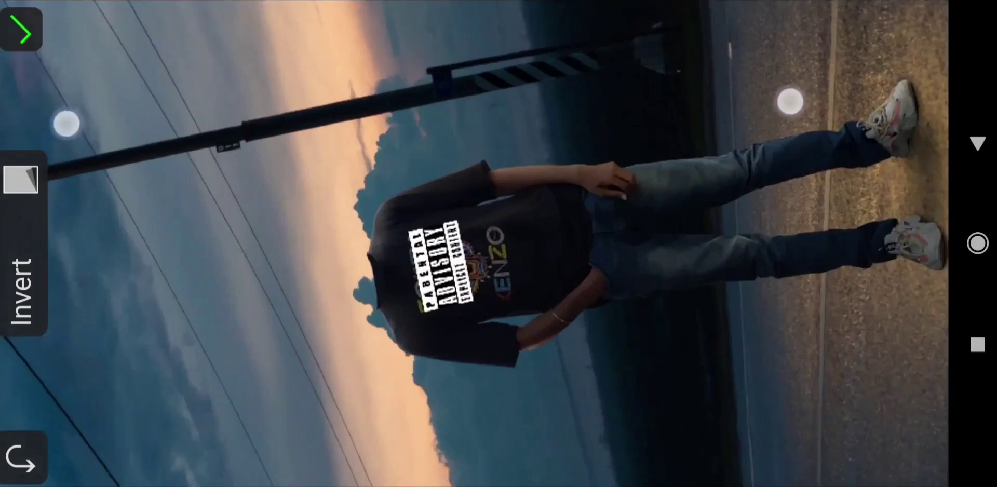
scroll(436, 244, "up", 3)
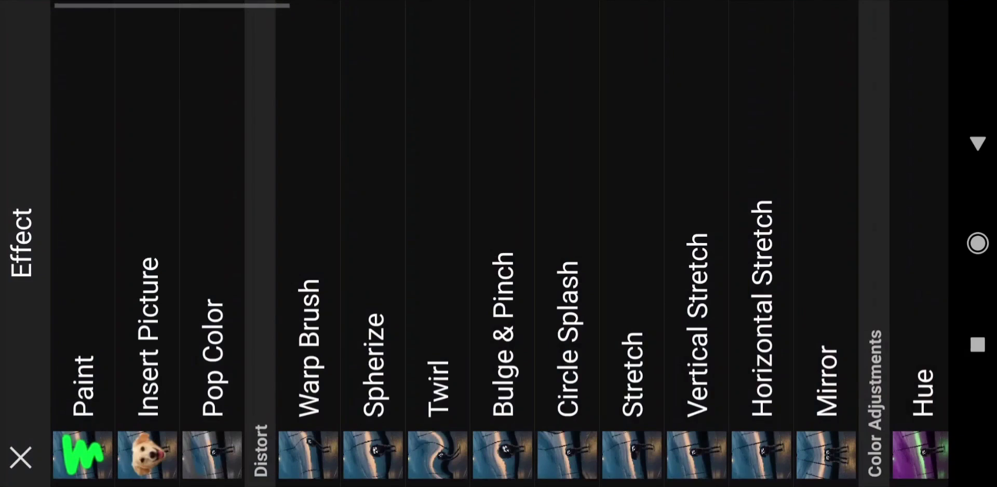
Choose the Warp Brush distort effect and set its size and strength
left_click(307, 120)
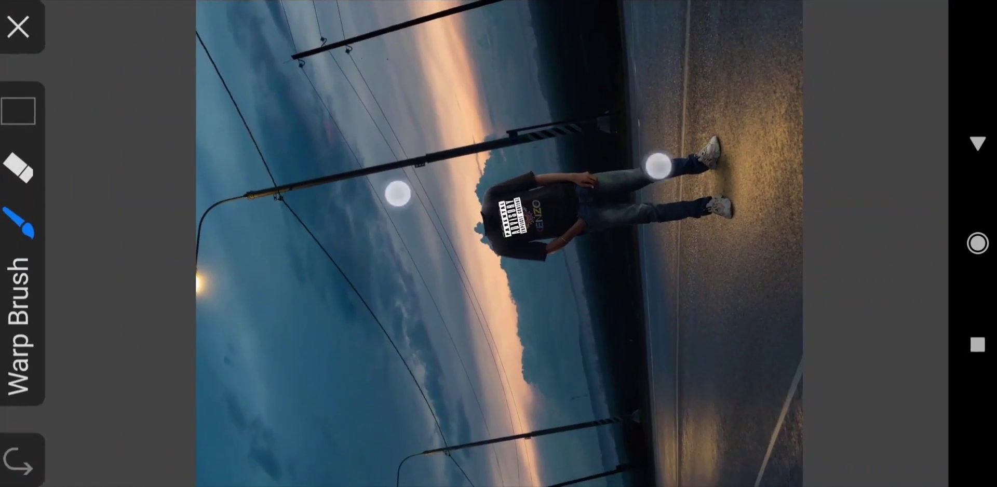
scroll(528, 180, "up", 3)
scroll(455, 113, "up", 5)
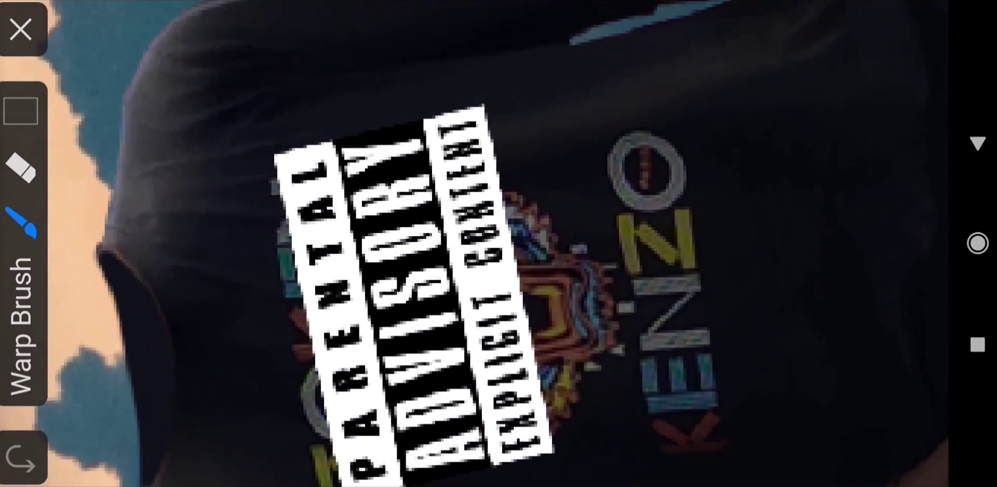
scroll(588, 153, "down", 5)
scroll(555, 159, "up", 3)
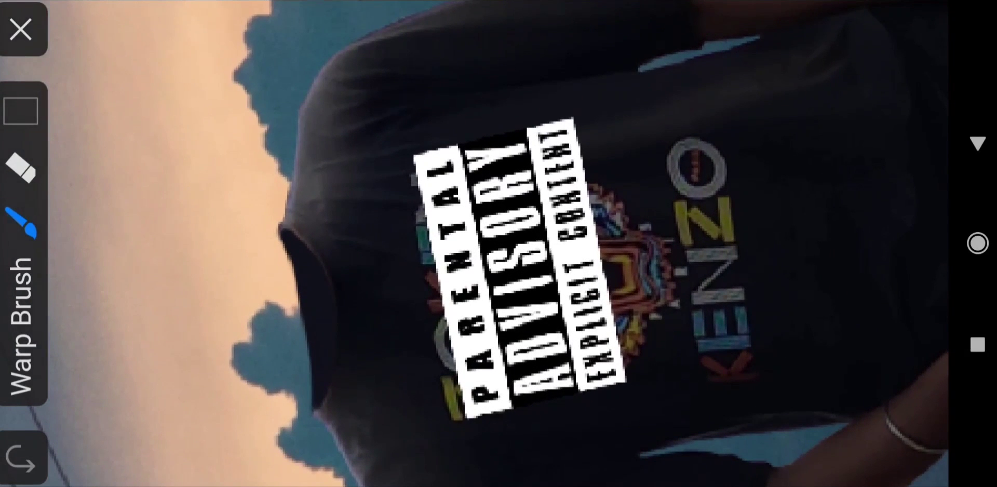
left_click(21, 220)
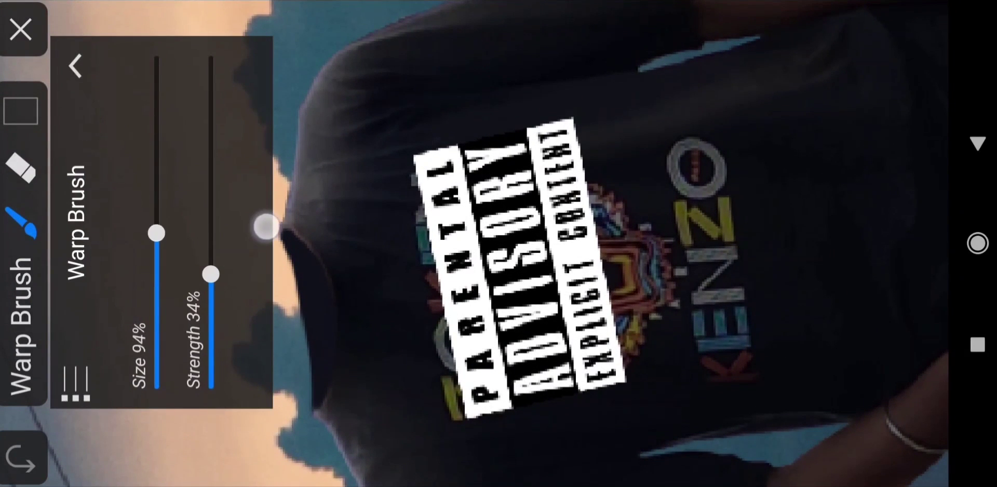
scroll(442, 106, "up", 2)
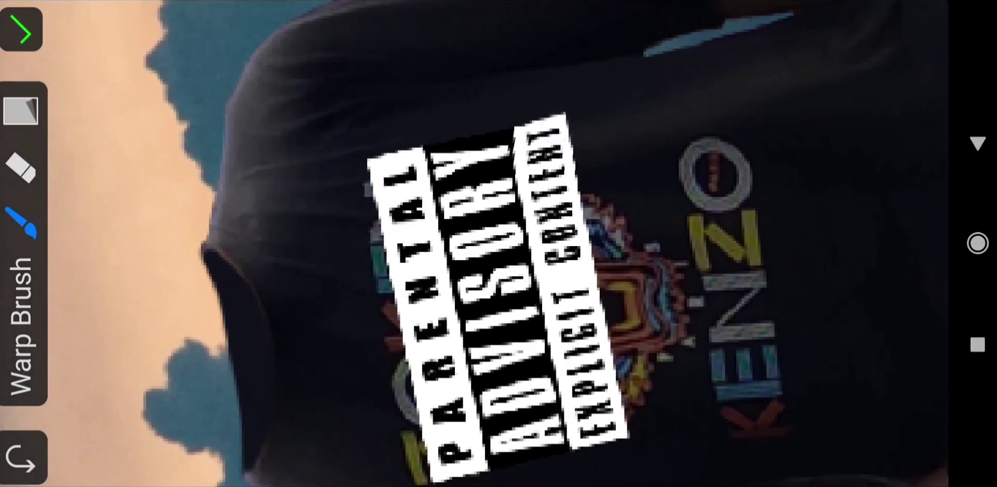
Warp the Parental Advisory logo into wavy smears along the shirt folds and apply it
left_click_drag(410, 207, 451, 185)
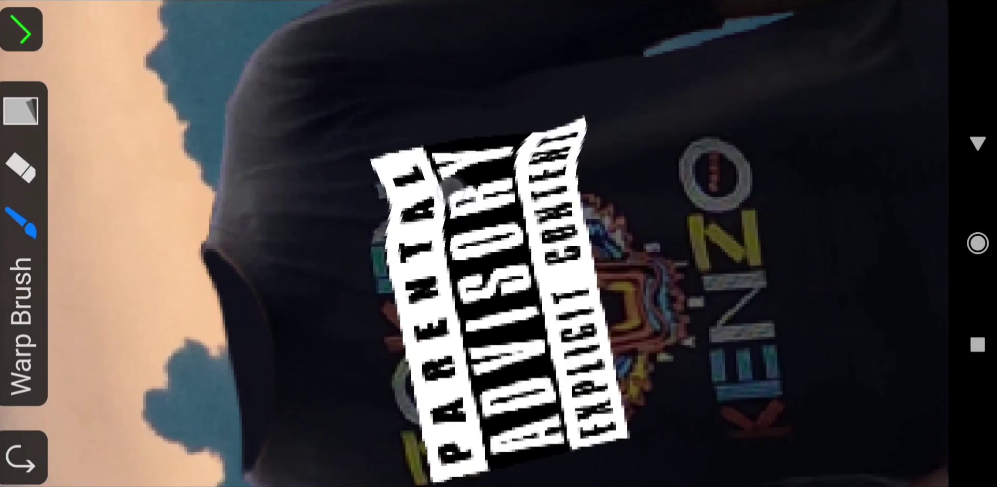
left_click_drag(527, 475, 509, 390)
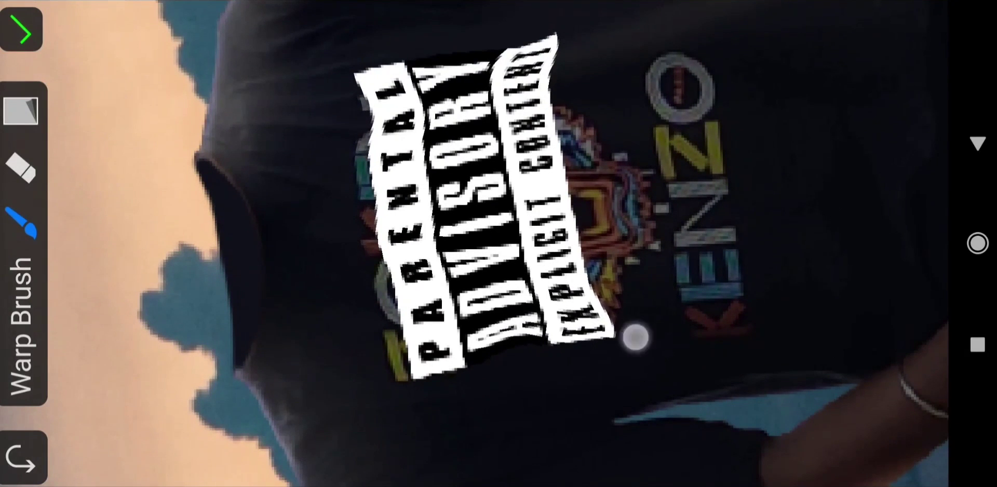
left_click_drag(478, 135, 517, 287)
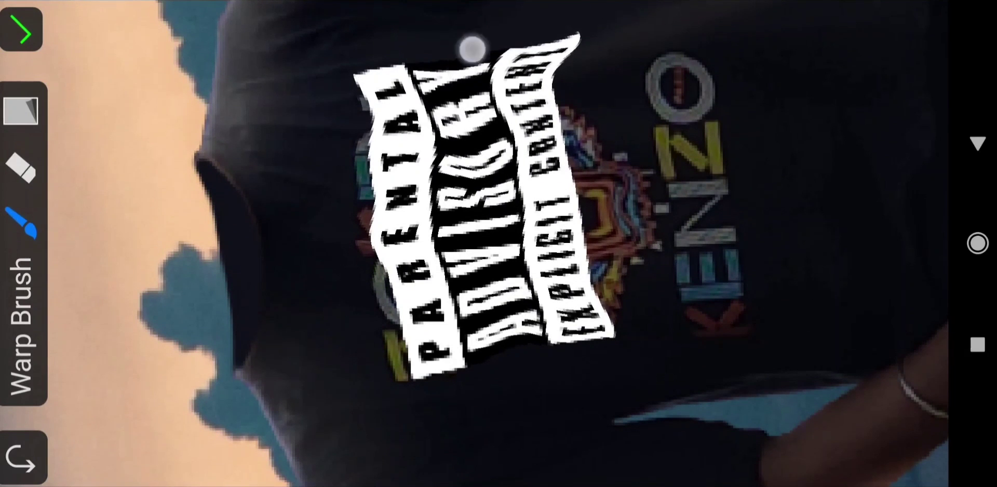
scroll(498, 156, "down", 5)
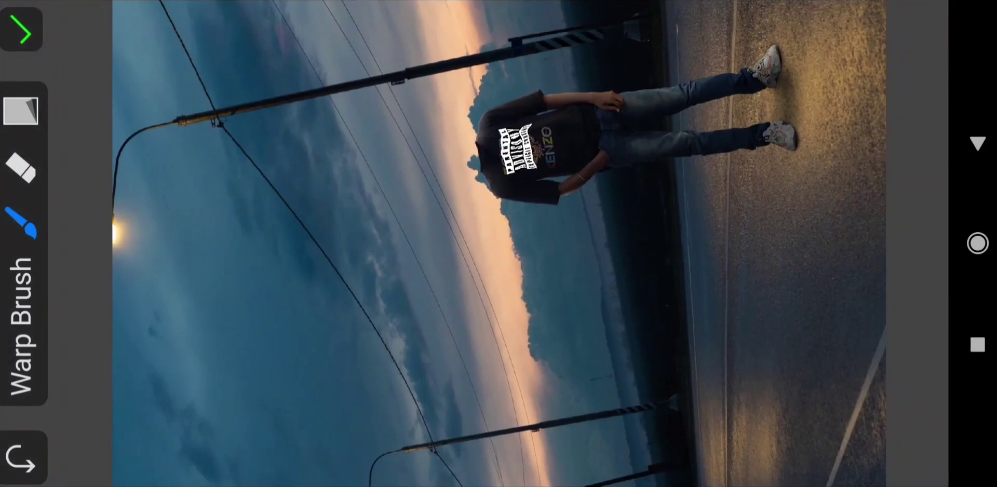
scroll(492, 86, "up", 5)
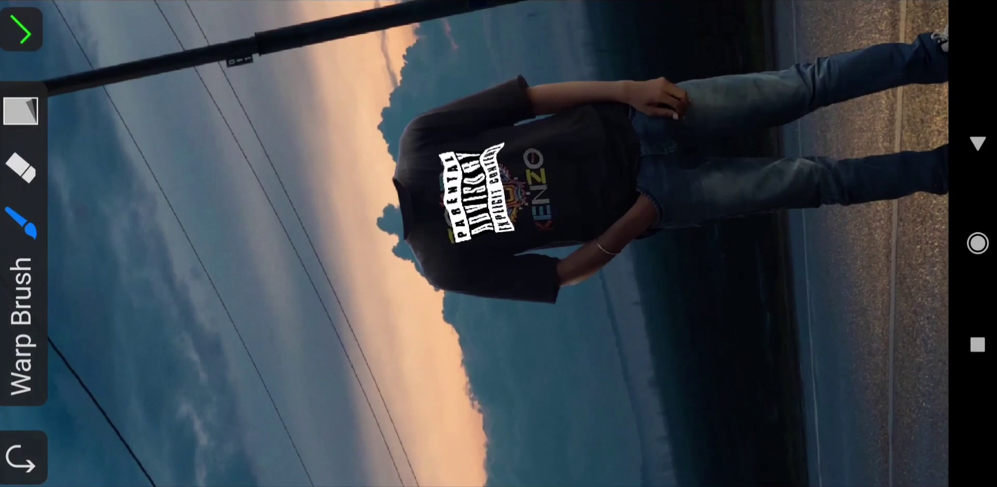
left_click(21, 29)
scroll(430, 155, "up", 5)
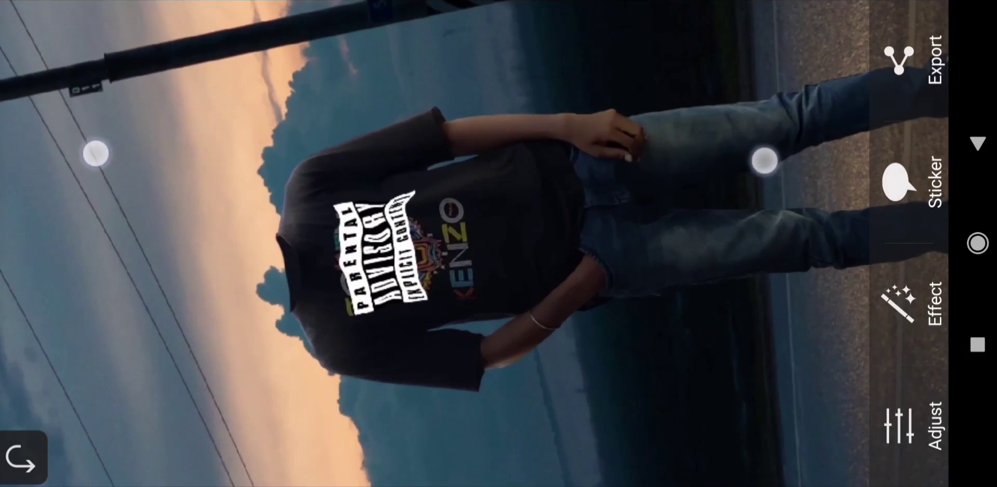
Start a paint mask from the adjustments list and set the mask brush size
left_click(891, 400)
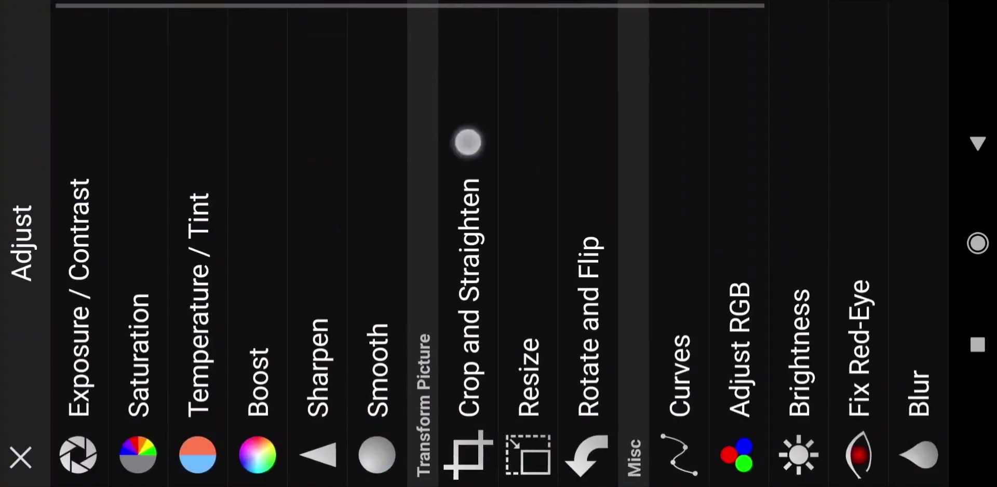
scroll(467, 140, "down", 5)
left_click(734, 129)
scroll(783, 273, "up", 5)
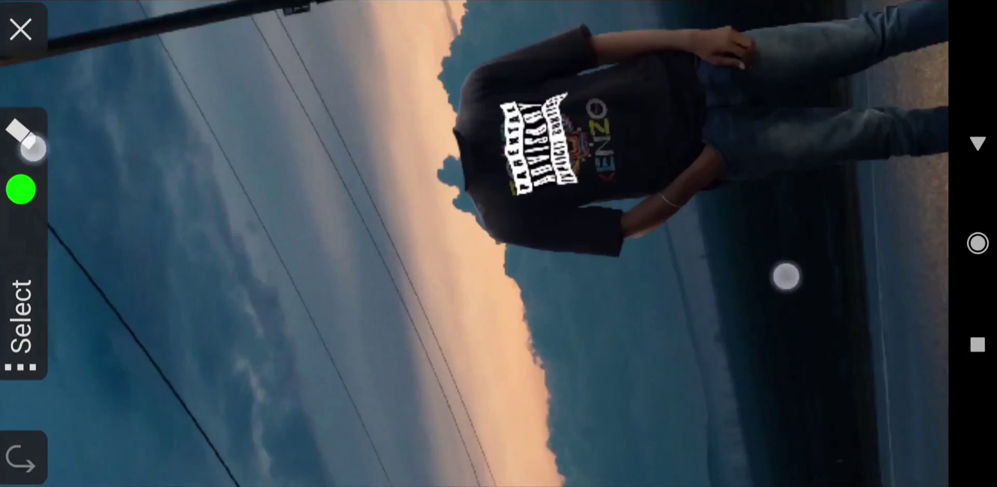
left_click(20, 134)
scroll(519, 156, "up", 5)
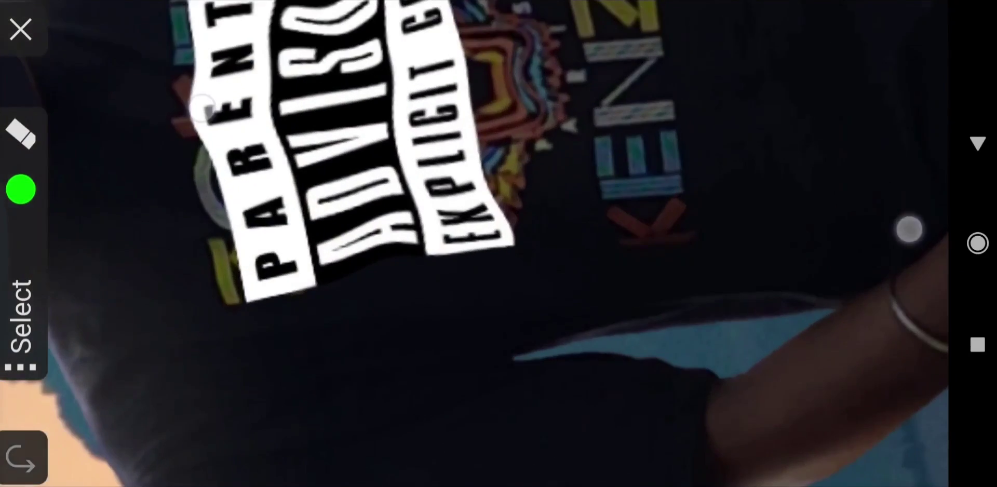
scroll(416, 234, "up", 3)
Paint the mask across the logo card's middle, lower part, left and top edges
mouse_move(291, 234)
left_mouse_down()
mouse_move(498, 219)
mouse_move(598, 151)
left_mouse_up()
scroll(409, 265, "up", 5)
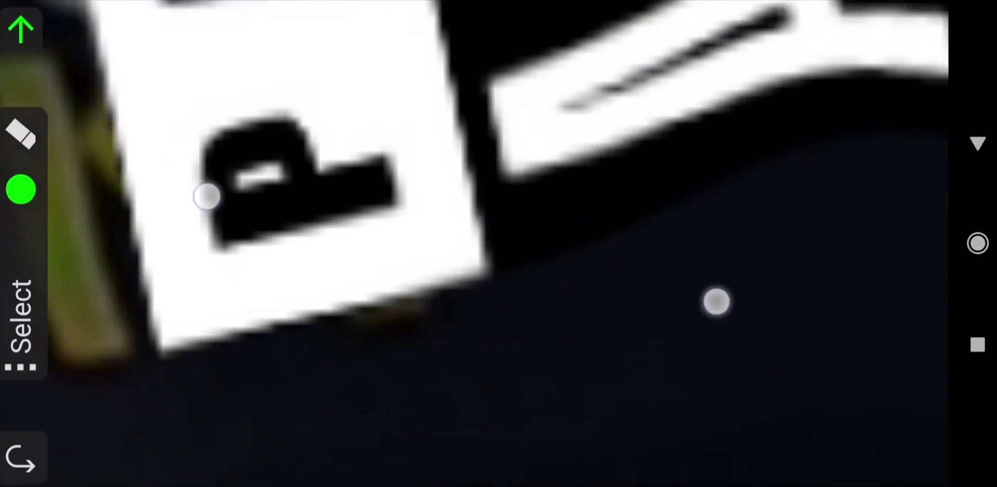
left_click_drag(207, 254, 440, 179)
left_click_drag(156, 317, 535, 179)
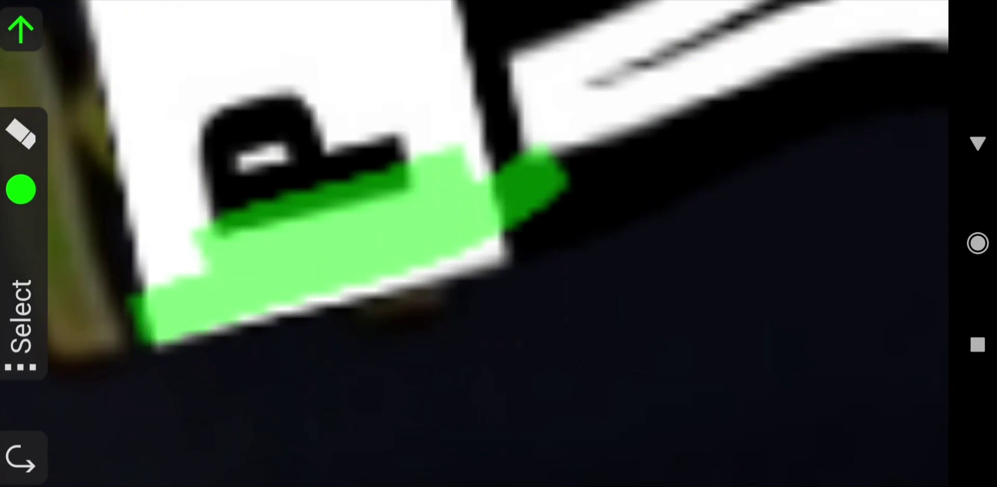
scroll(445, 263, "down", 2)
left_click_drag(281, 353, 272, 94)
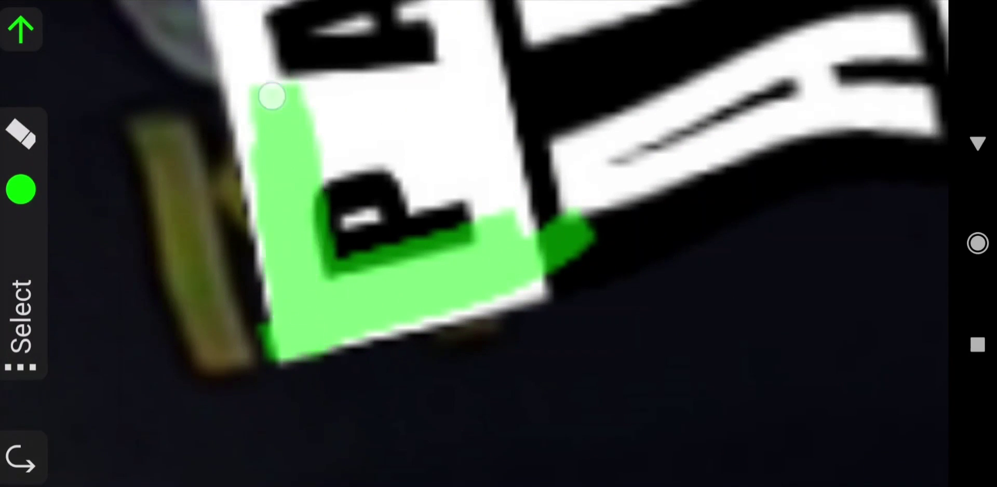
scroll(499, 244, "down", 3)
scroll(498, 244, "up", 4)
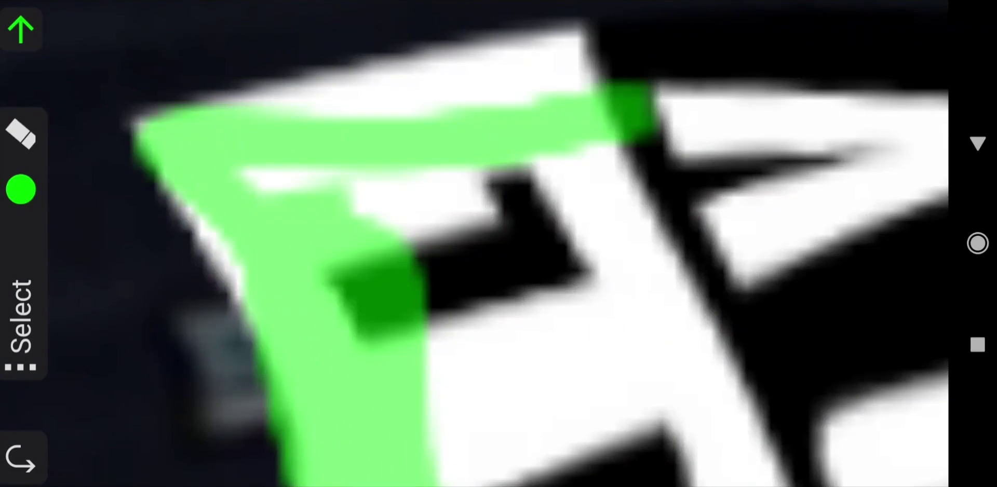
scroll(498, 244, "down", 3)
left_click_drag(390, 208, 753, 177)
scroll(740, 156, "up", 5)
scroll(438, 193, "down", 2)
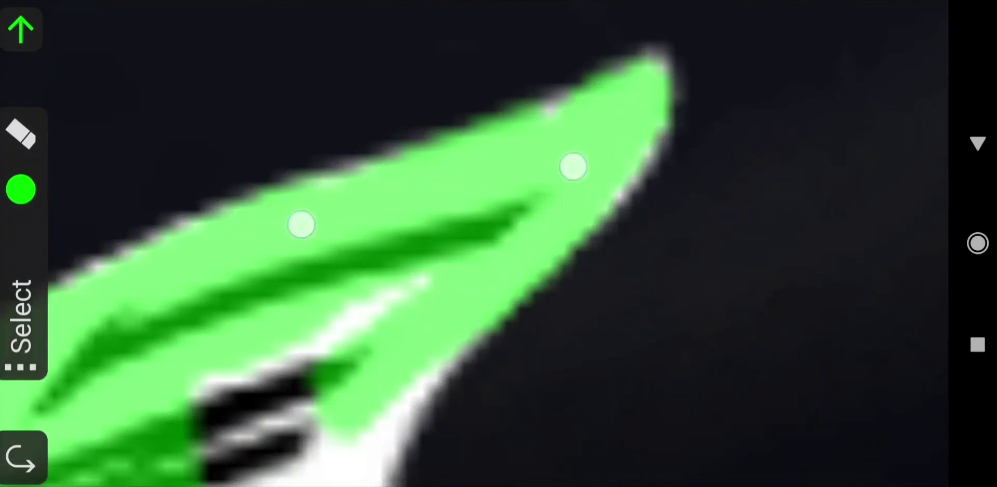
Mask the bottom edge and remaining white areas, then switch the selection to mask mode
left_click_drag(404, 224, 390, 373)
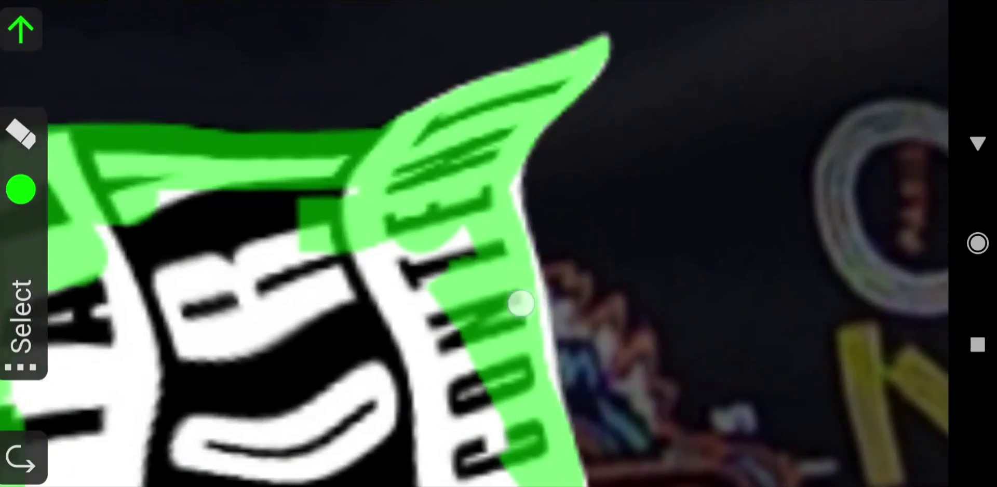
mouse_move(456, 277)
left_mouse_down()
mouse_move(249, 414)
mouse_move(770, 240)
left_mouse_up()
scroll(770, 240, "down", 3)
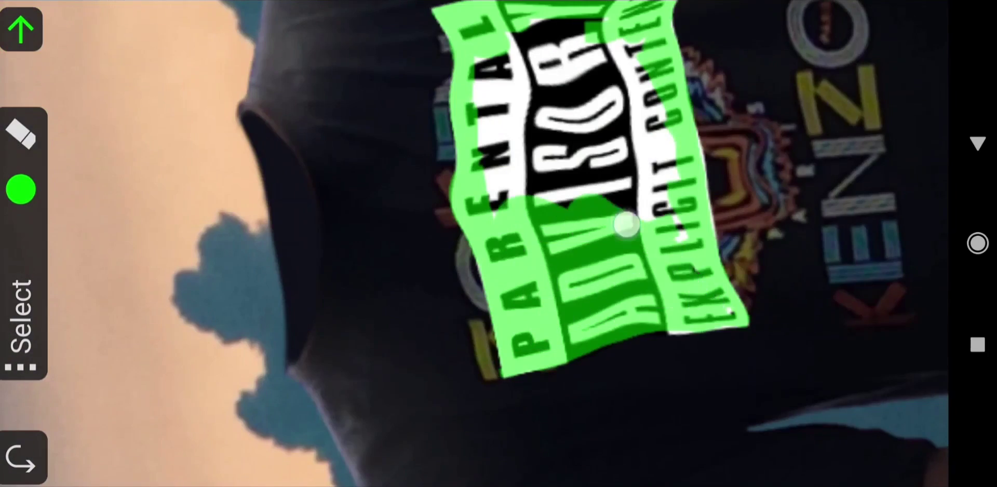
left_click_drag(630, 222, 499, 229)
left_click_drag(566, 358, 499, 229)
left_click(21, 322)
left_click(83, 319)
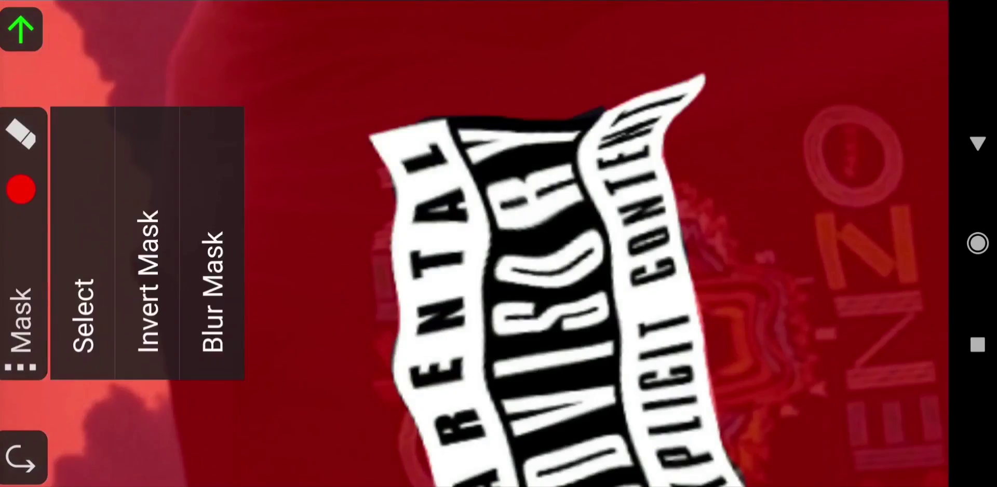
Make everything but the logo transparent and save it as a PNG to the PicSayPro album
left_click(935, 311)
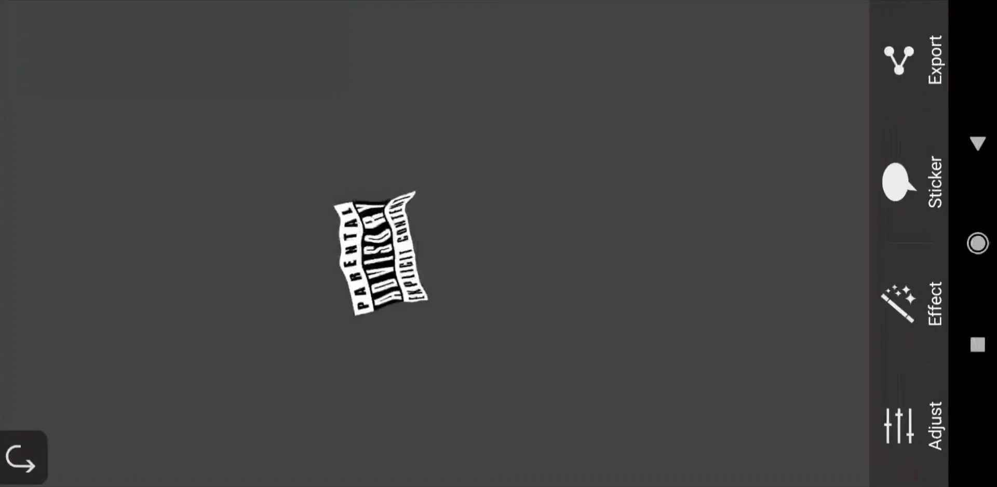
left_click(903, 60)
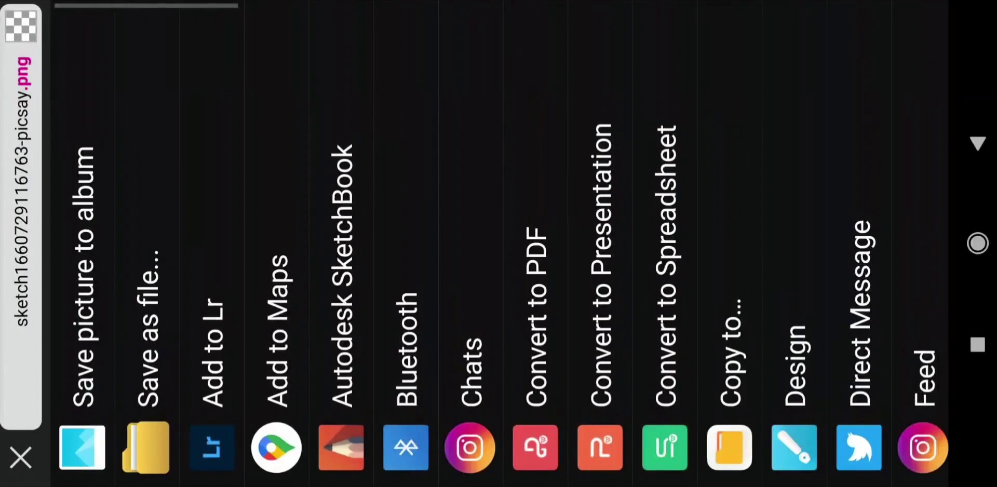
left_click(73, 98)
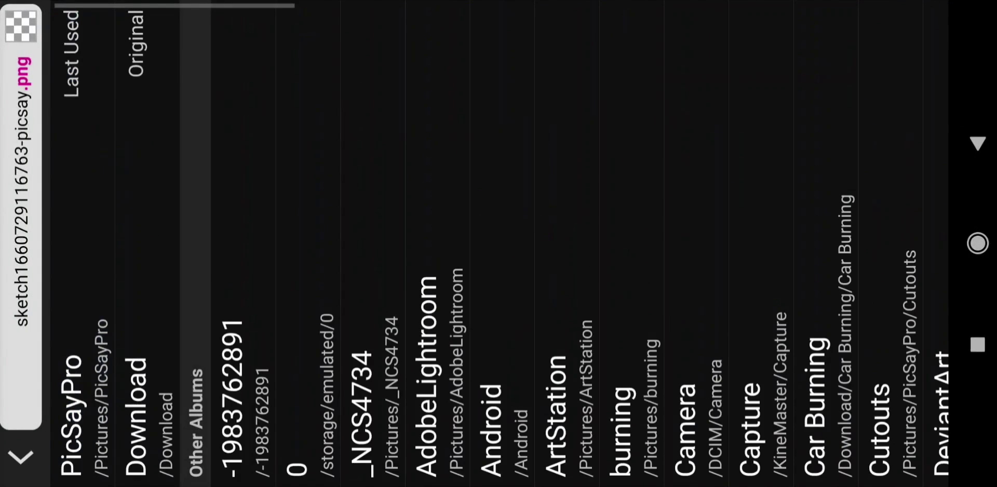
left_click(73, 405)
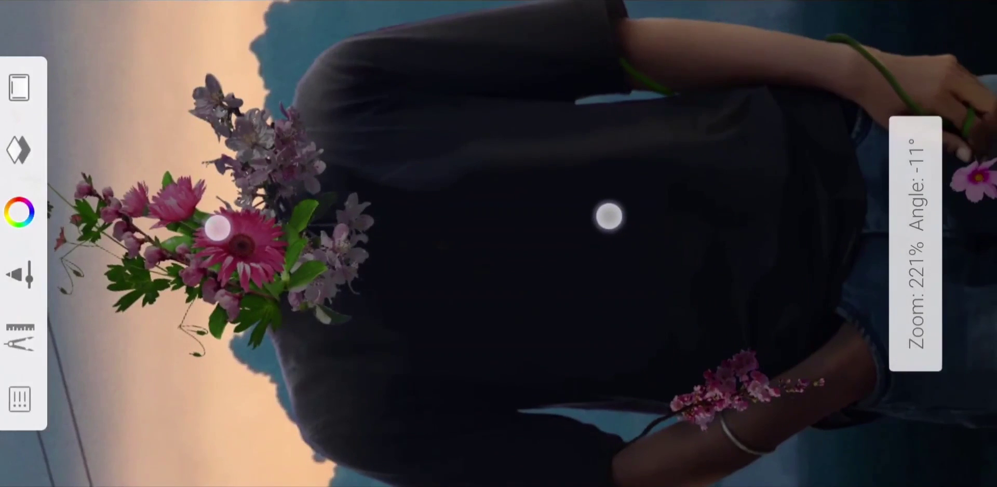
Import the Parental Advisory image and scale it into place on the shirt
left_click(21, 332)
left_click(260, 243)
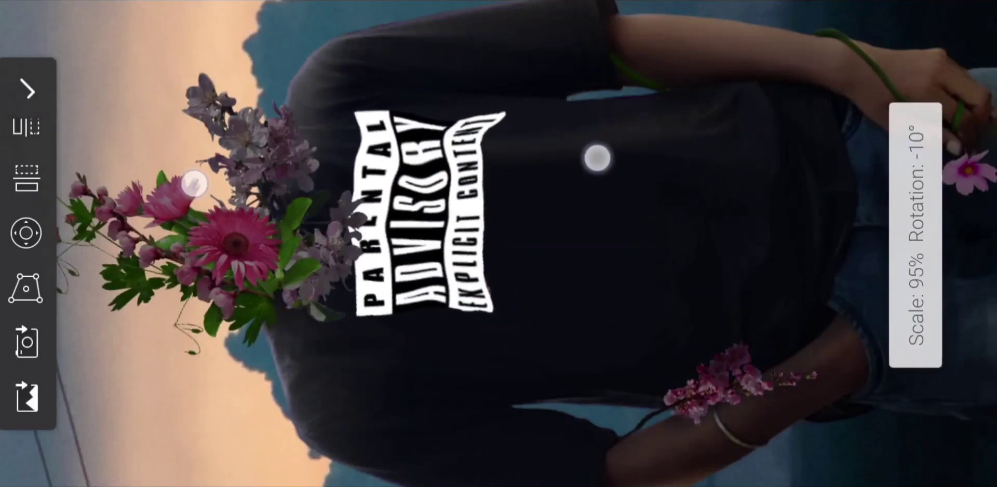
left_click_drag(596, 156, 630, 149)
left_click(946, 244)
Set the logo layer's blend mode to Lighten
left_click(19, 150)
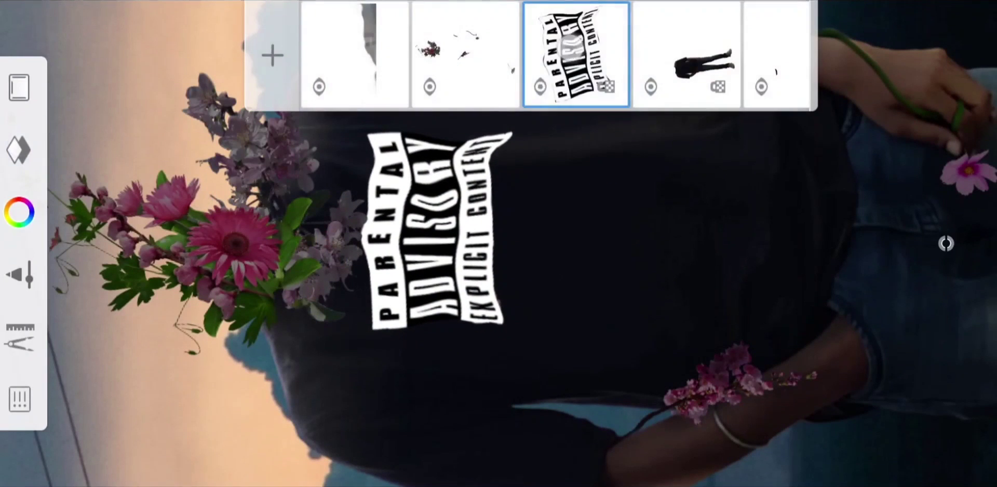
left_click(576, 52)
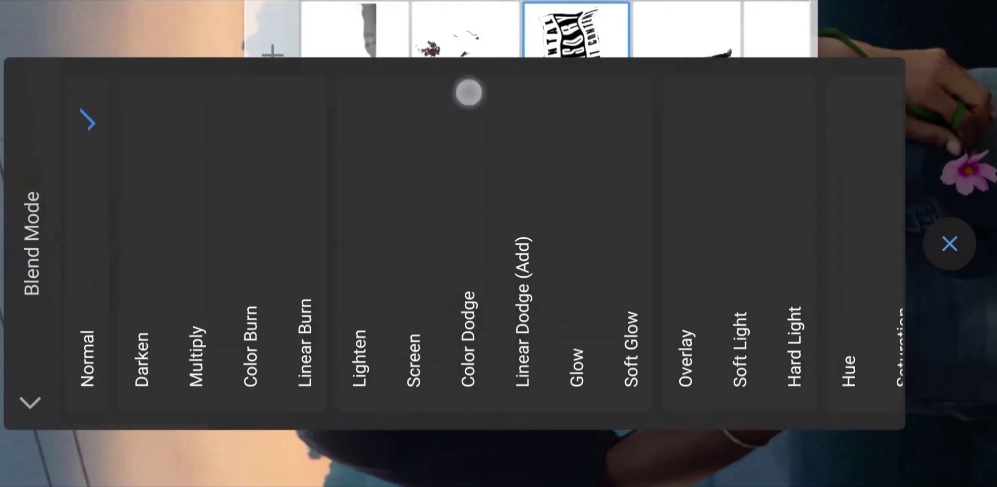
left_click(198, 353)
left_click(439, 110)
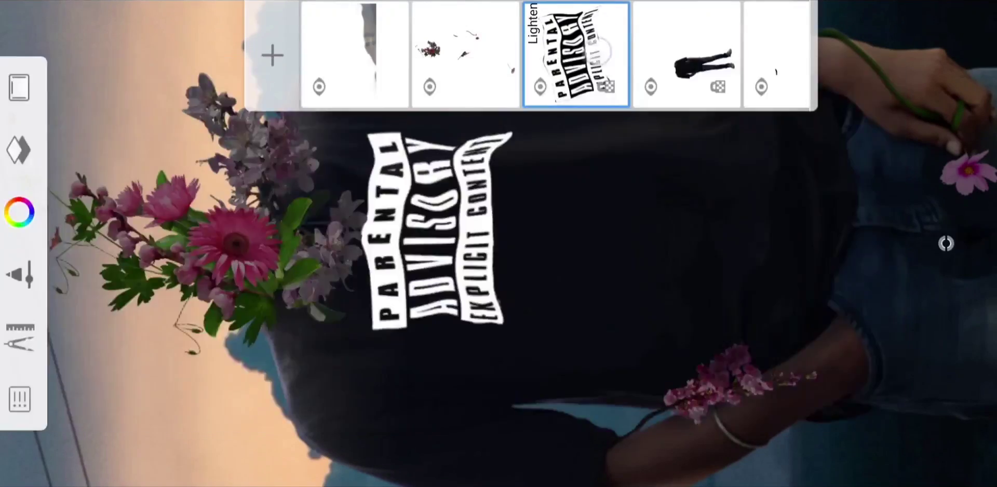
scroll(499, 244, "down", 3)
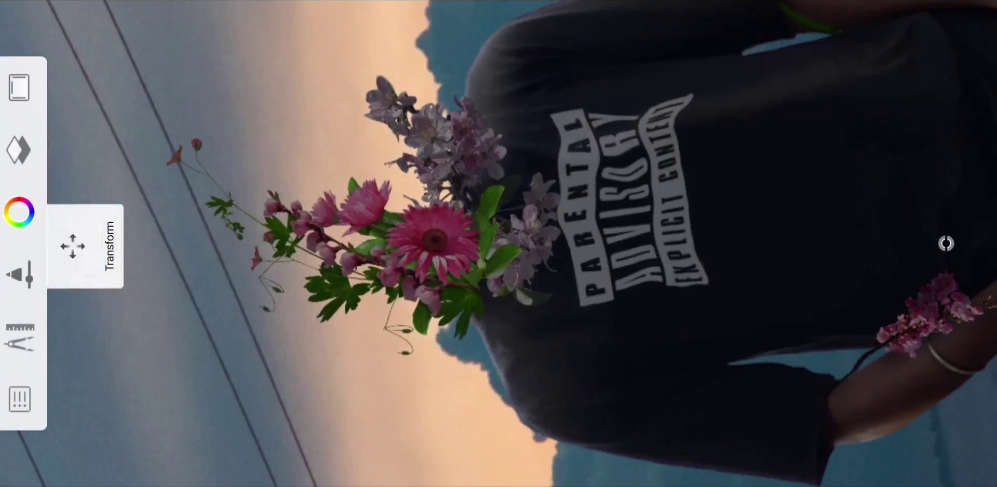
Distort the logo's corners to wrap it onto the shirt, nudging it slightly up-left
left_click(26, 397)
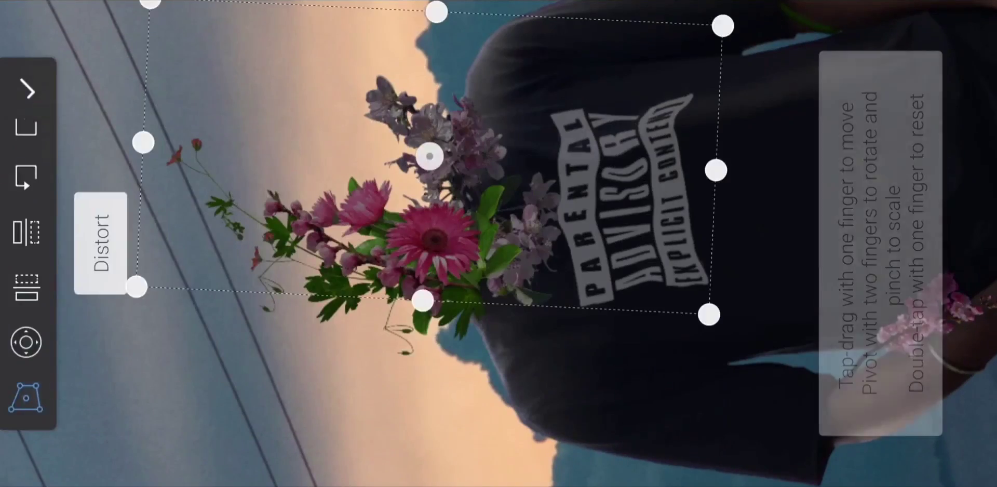
left_click_drag(722, 353, 714, 372)
left_click_drag(572, 119, 555, 100)
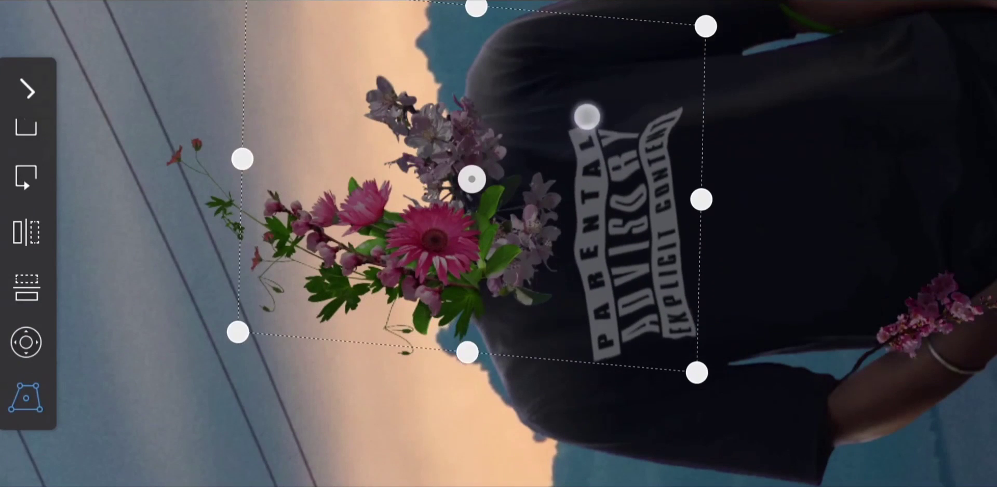
key("Return")
Set the brush size to 5.8
scroll(480, 200, "down", 3)
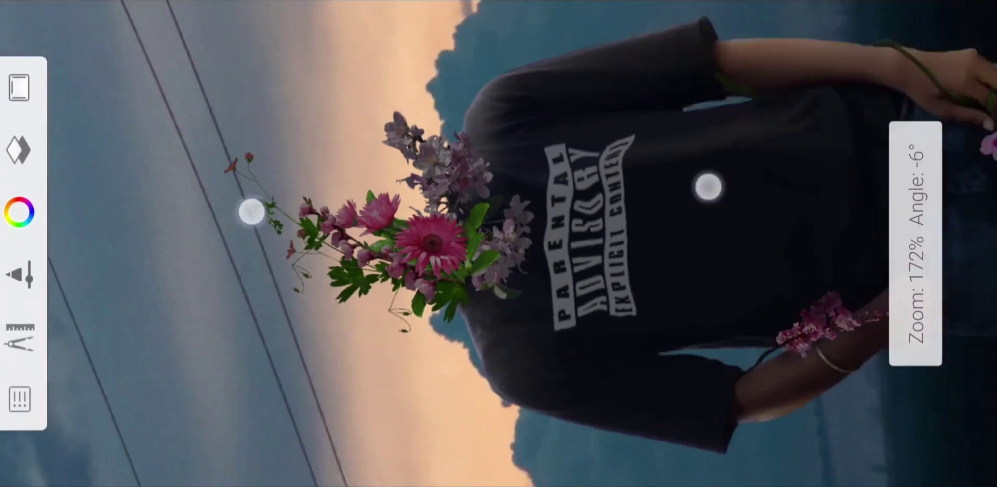
scroll(480, 200, "down", 5)
scroll(425, 189, "up", 3)
scroll(425, 195, "up", 5)
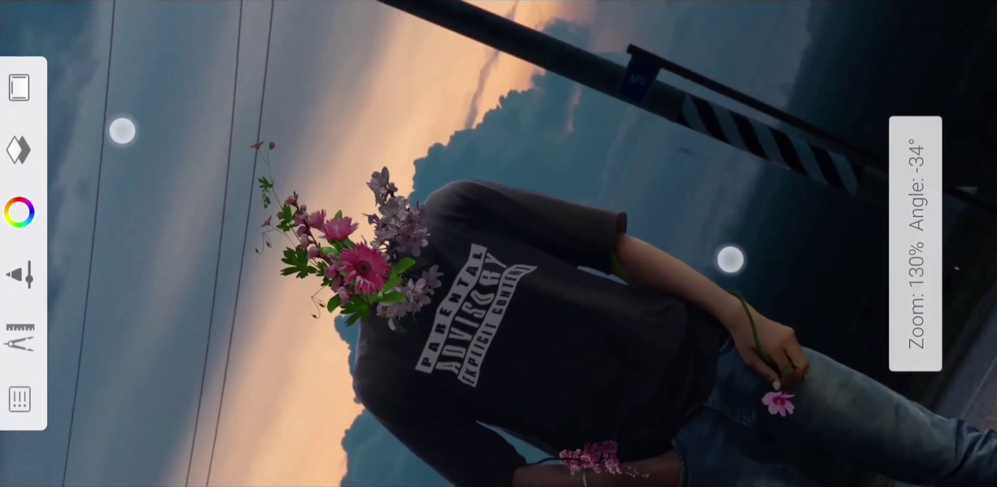
scroll(467, 234, "up", 5)
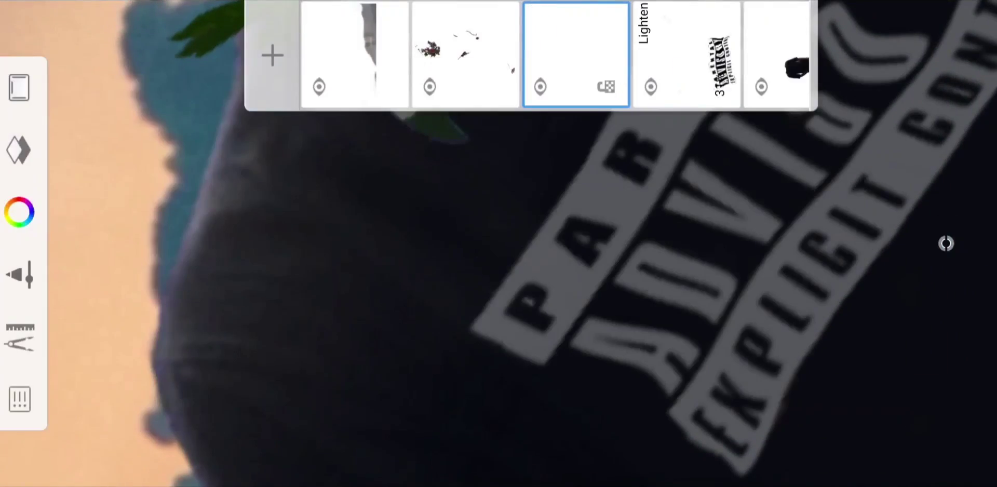
scroll(520, 234, "up", 2)
left_click_drag(439, 244, 537, 439)
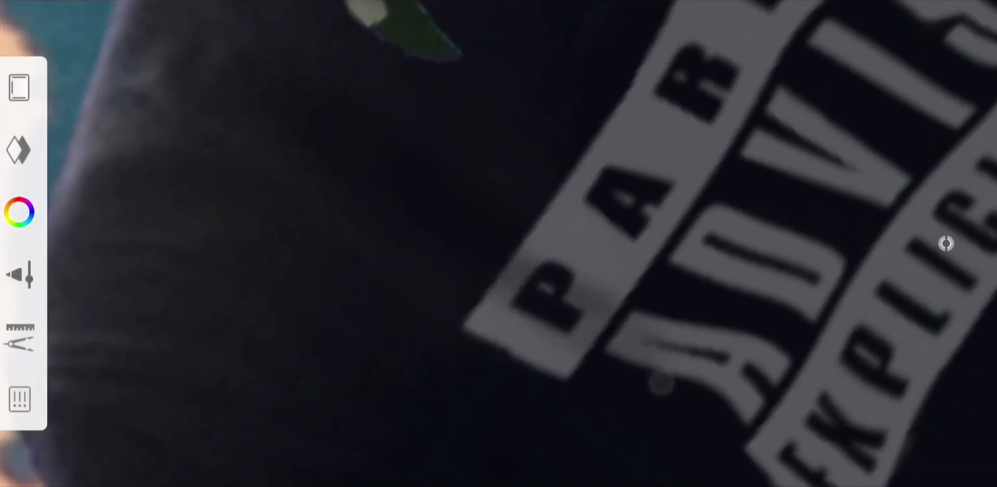
scroll(540, 167, "down", 5)
scroll(520, 125, "down", 5)
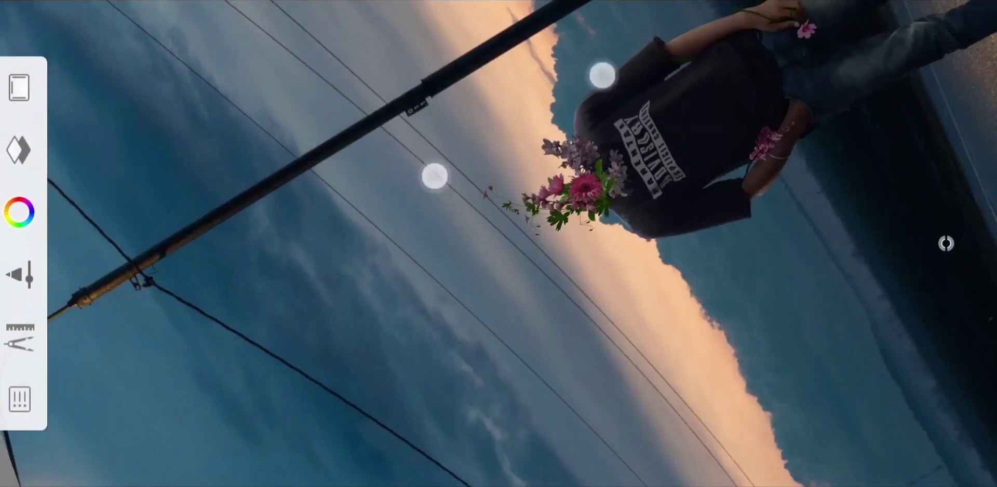
scroll(519, 124, "up", 5)
scroll(498, 233, "down", 5)
scroll(499, 234, "up", 5)
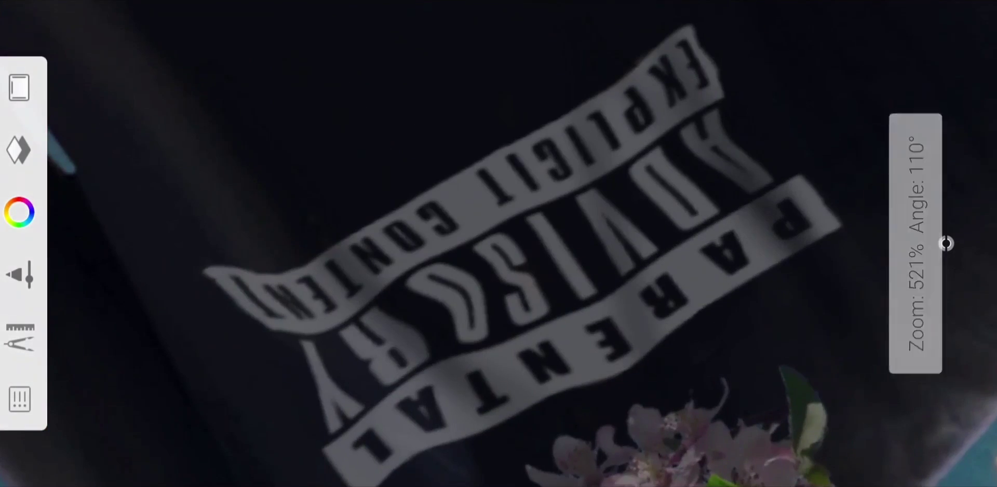
scroll(499, 244, "down", 10)
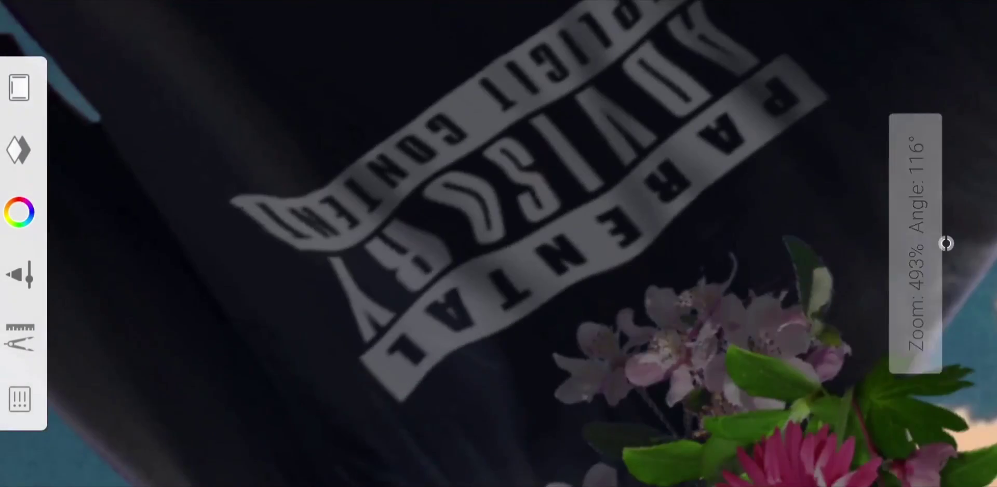
scroll(481, 169, "up", 2)
scroll(481, 169, "up", 1)
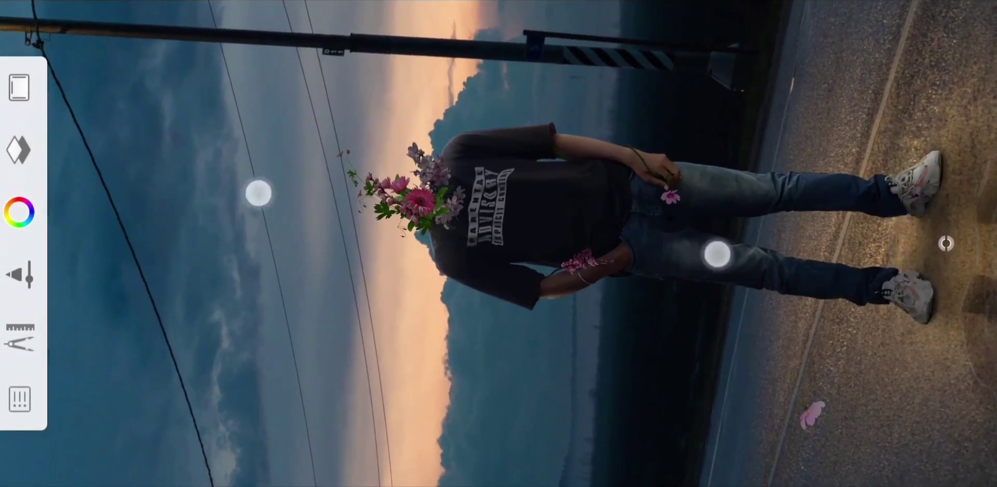
scroll(487, 224, "up", 3)
scroll(484, 150, "up", 1)
Adjust the brush size from 9.8 down to 5.0
scroll(484, 150, "up", 5)
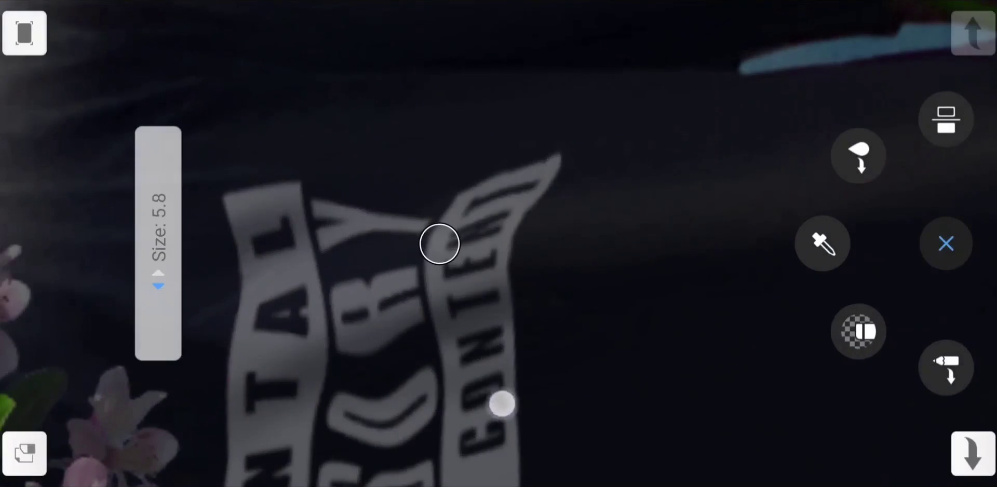
scroll(342, 158, "up", 2)
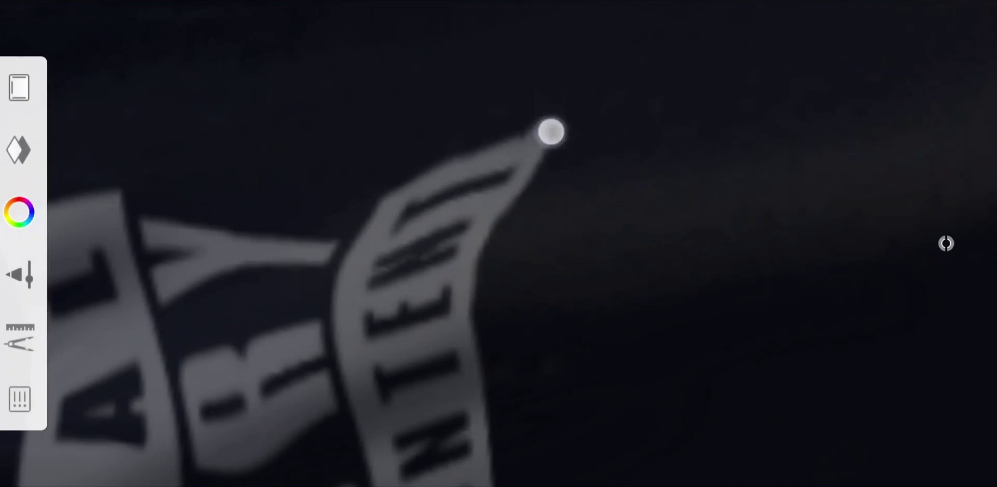
left_click_drag(441, 244, 450, 98)
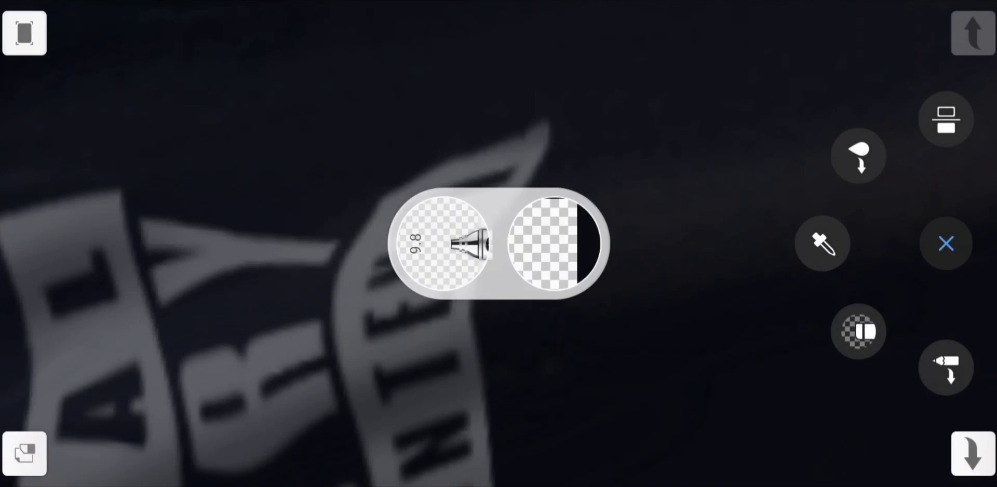
left_click_drag(441, 244, 478, 393)
left_click(626, 82)
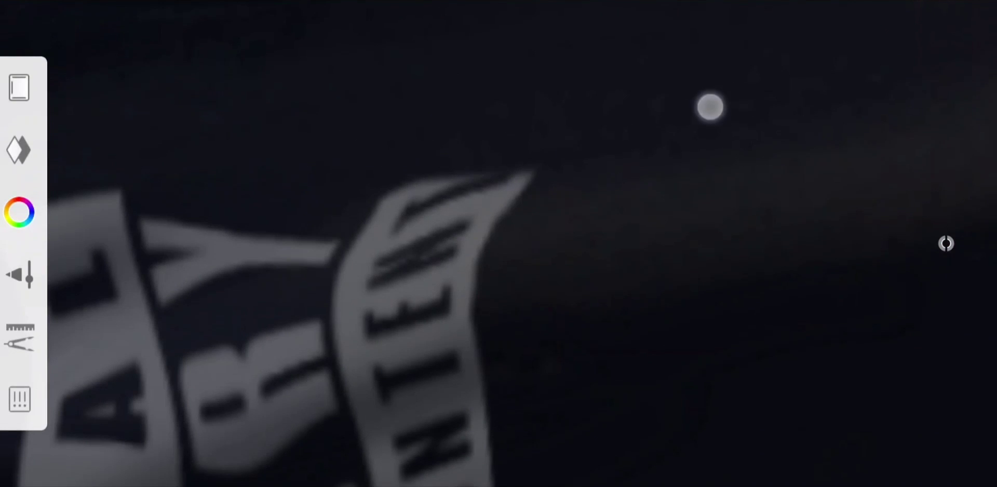
Enlarge the red brush to size 27.0
scroll(710, 107, "down", 8)
scroll(570, 95, "down", 3)
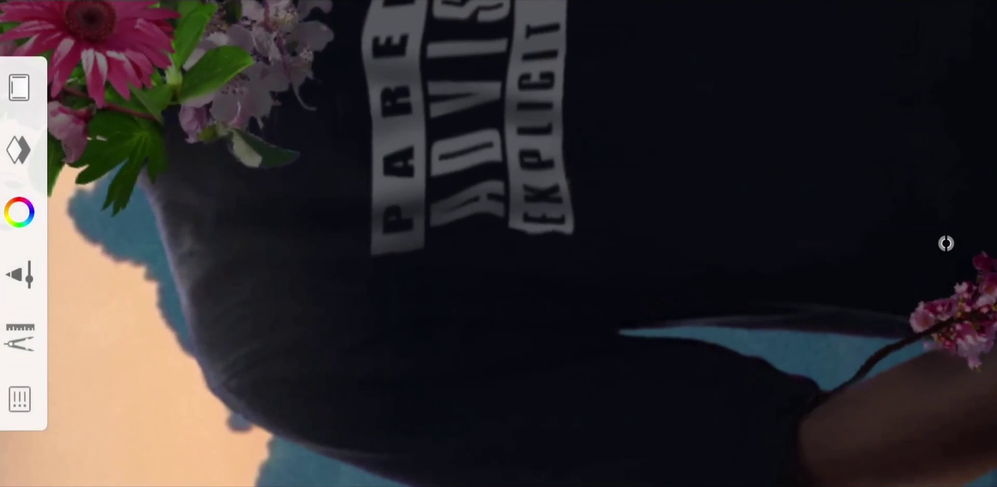
scroll(522, 201, "down", 5)
scroll(448, 82, "down", 1)
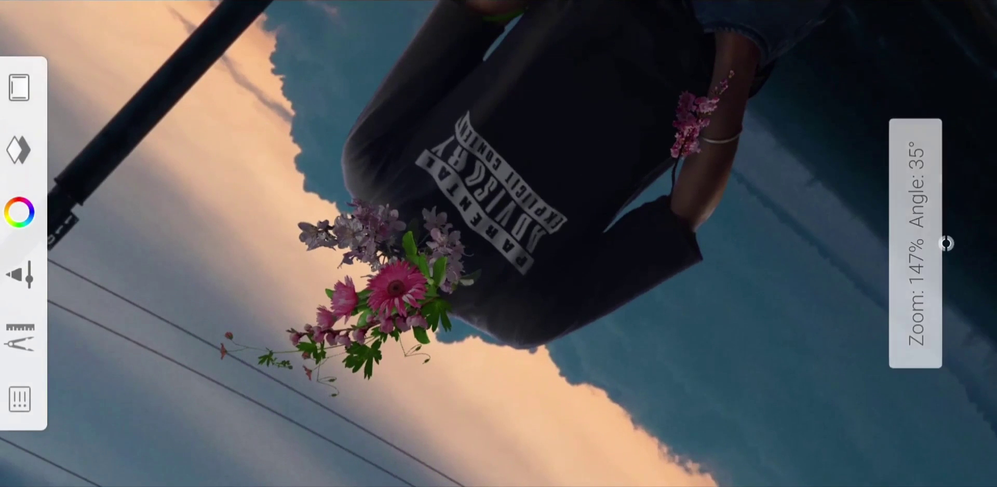
scroll(468, 187, "up", 3)
scroll(446, 144, "up", 5)
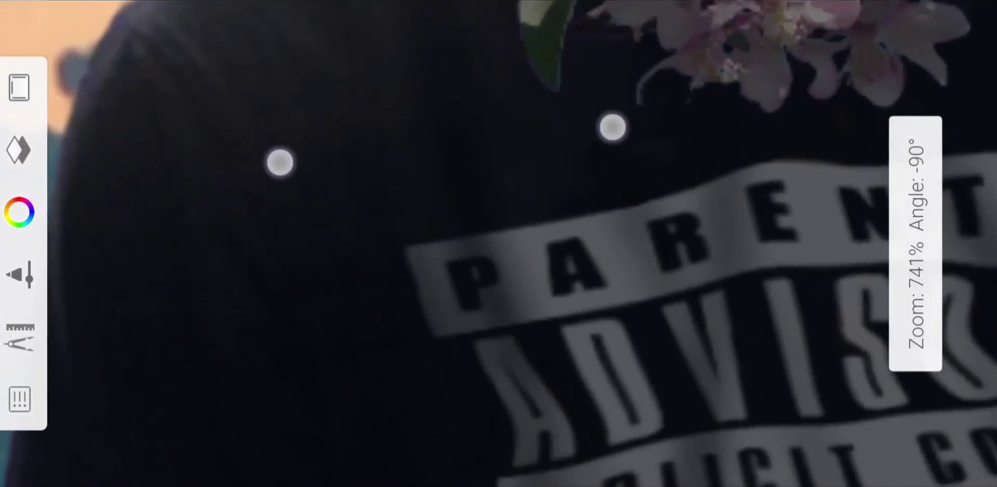
scroll(469, 124, "up", 3)
scroll(415, 156, "up", 1)
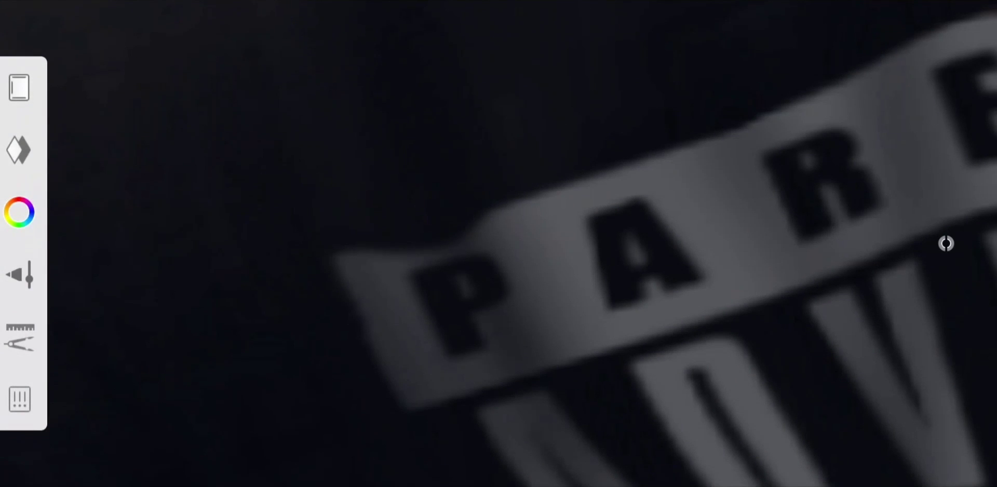
scroll(415, 181, "down", 5)
scroll(415, 182, "down", 4)
scroll(415, 182, "down", 1)
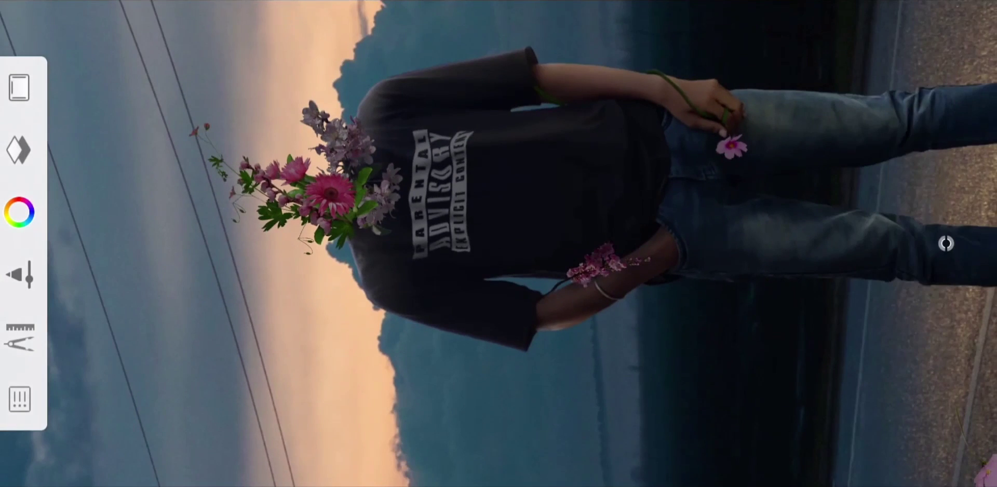
scroll(397, 189, "down", 2)
scroll(397, 189, "down", 1)
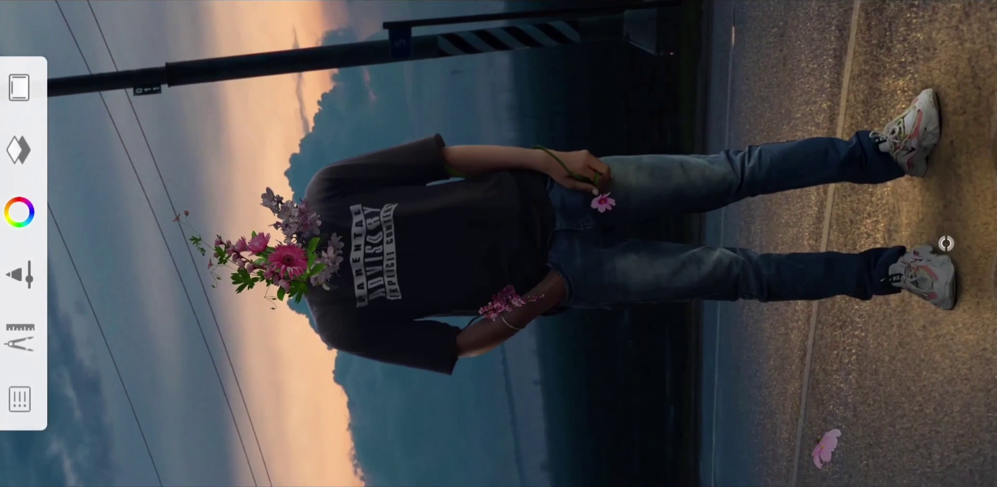
scroll(398, 254, "up", 3)
scroll(398, 254, "up", 1)
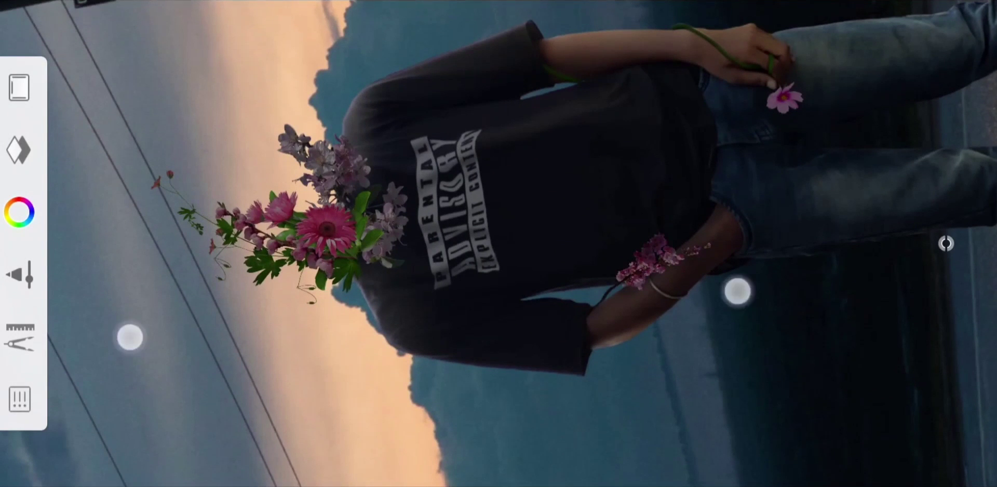
scroll(433, 315, "down", 3)
scroll(434, 314, "down", 2)
scroll(441, 327, "down", 1)
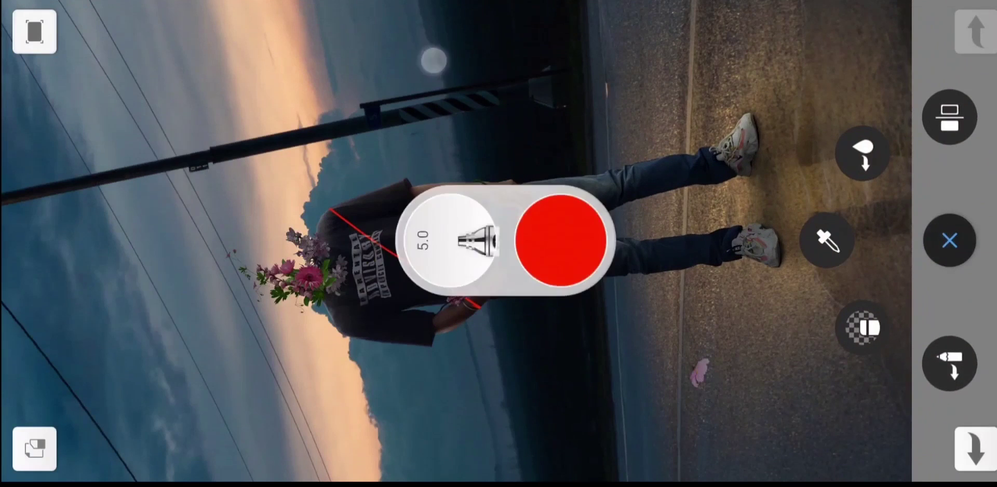
mouse_move(434, 61)
left_mouse_down()
mouse_move(439, 198)
mouse_move(438, 26)
mouse_move(220, 193)
mouse_move(436, 40)
mouse_move(432, 9)
left_mouse_up()
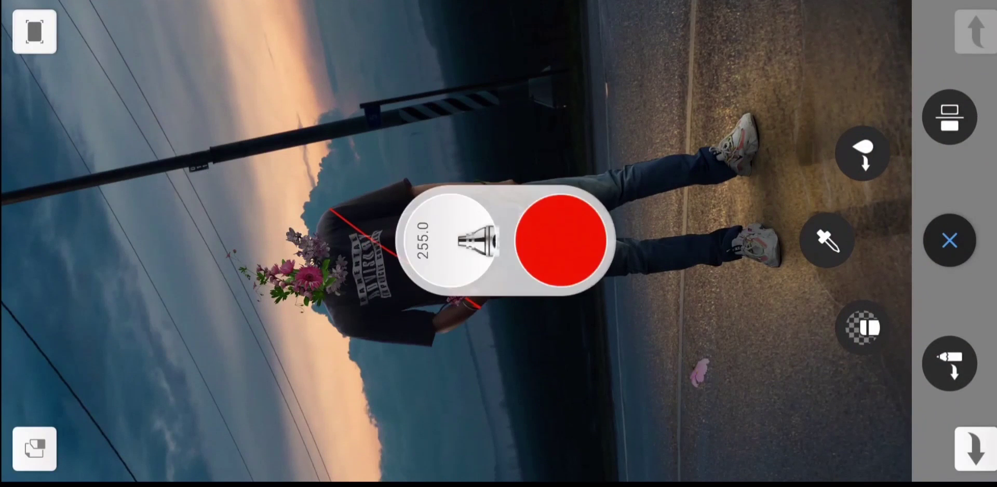
Paint solid red over the shirt, both jeans legs and the shoes
mouse_move(241, 214)
left_mouse_down()
mouse_move(278, 285)
mouse_move(380, 358)
mouse_move(229, 102)
left_mouse_up()
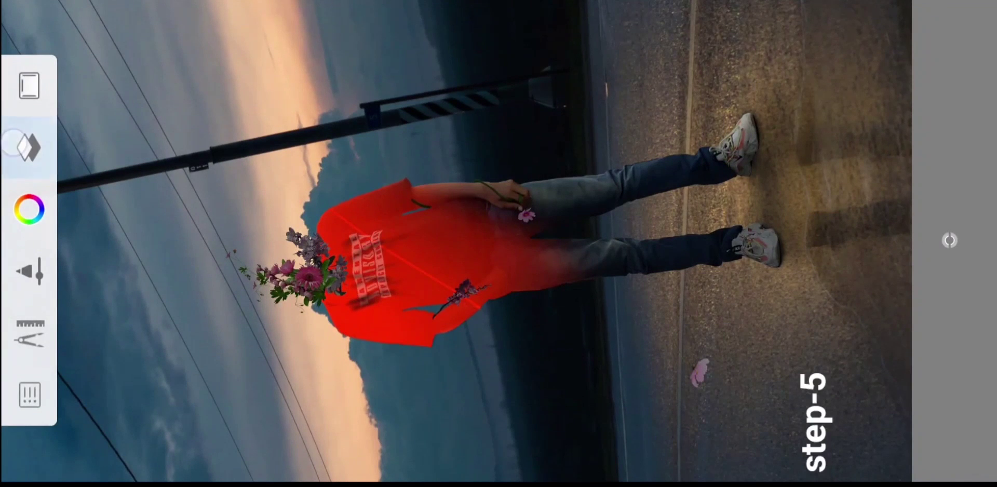
left_click(14, 144)
left_click(279, 219)
mouse_move(363, 250)
left_mouse_down()
mouse_move(647, 243)
mouse_move(398, 167)
mouse_move(753, 102)
mouse_move(799, 115)
left_mouse_up()
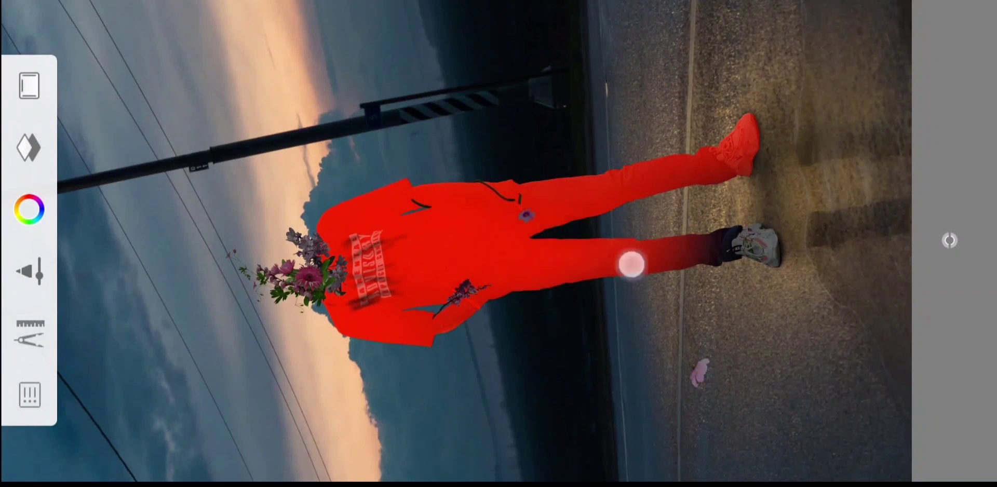
left_click_drag(631, 265, 478, 239)
left_click_drag(733, 198, 725, 157)
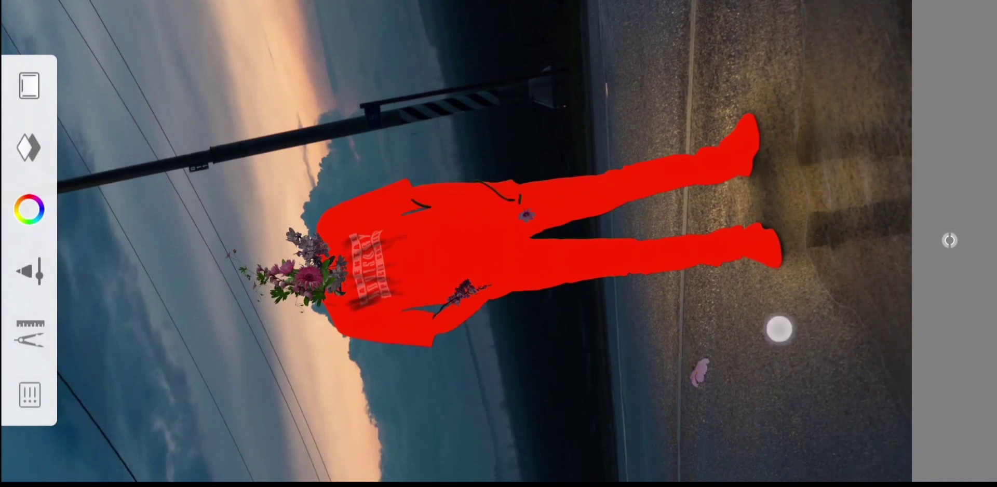
Hide the flowers layer
left_click(28, 147)
left_click_drag(520, 52, 670, 51)
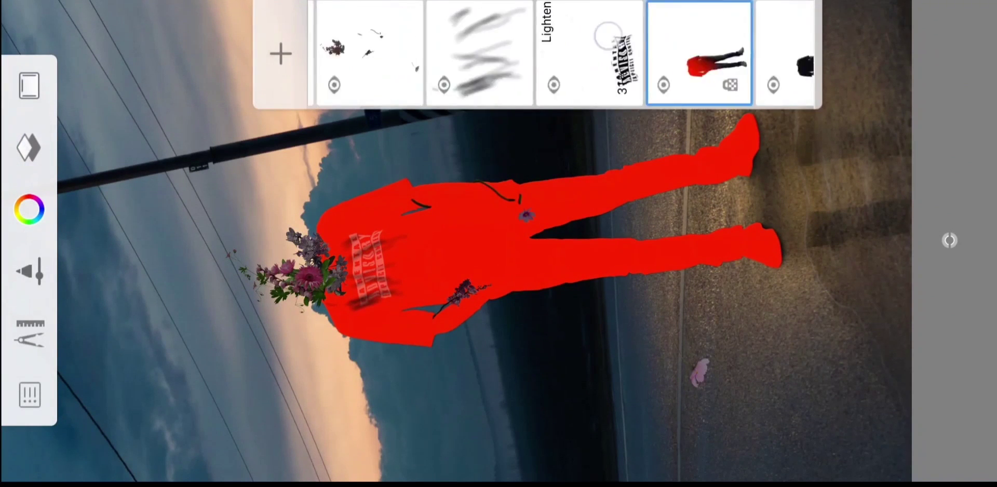
left_click(393, 83)
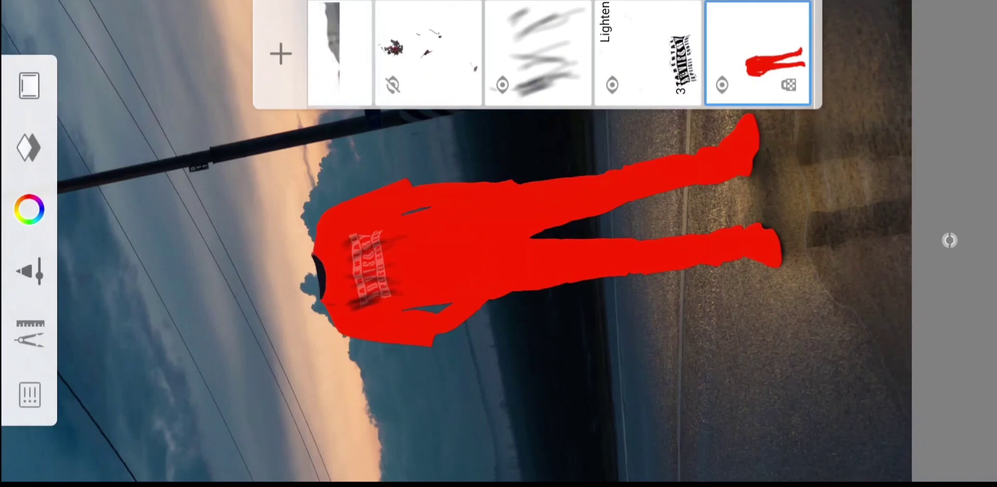
left_click(164, 39)
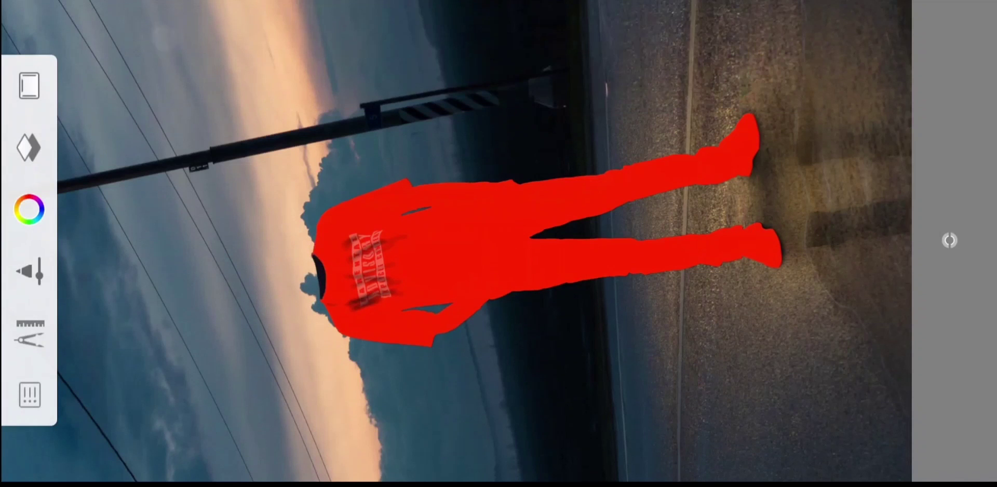
Select the red figure area with the Magic Wand selection tool
left_click(30, 334)
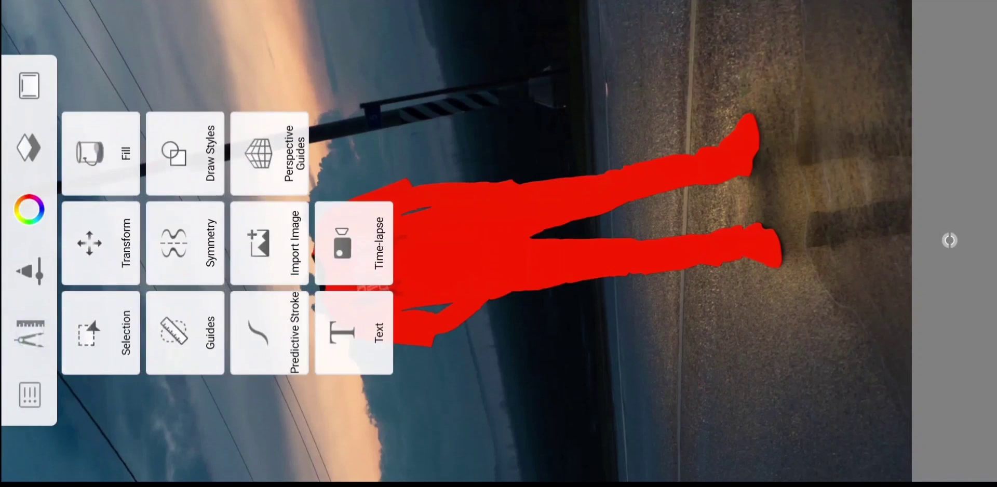
left_click(100, 332)
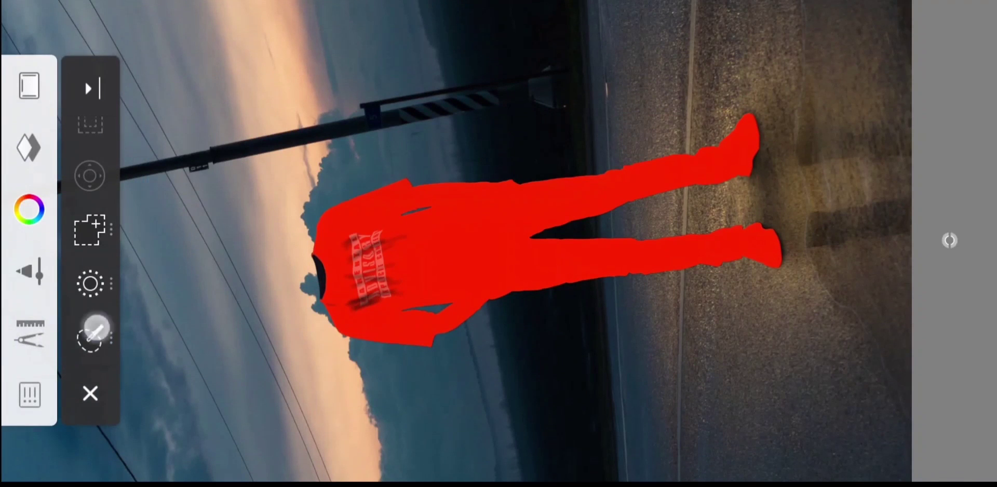
left_click(95, 329)
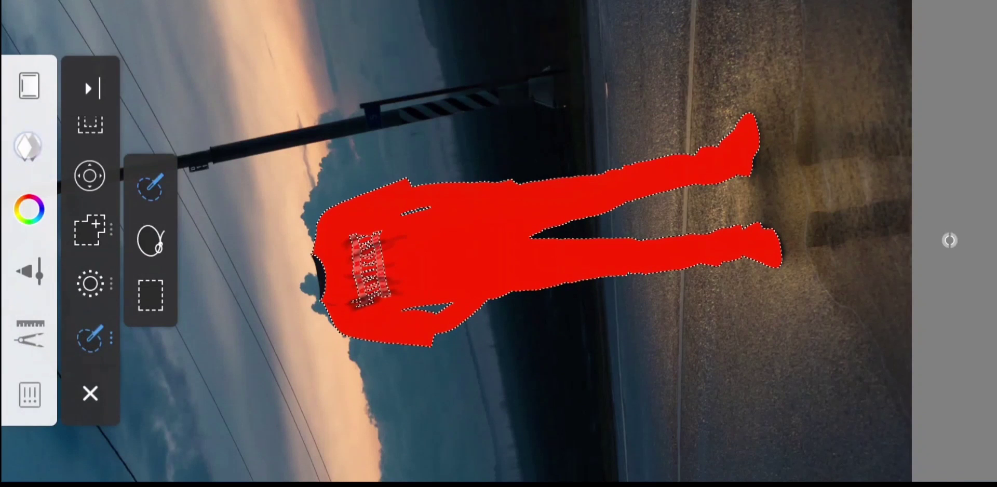
Add a new empty layer above the red layer and hide the red layer
left_click(28, 147)
left_click_drag(727, 52, 509, 52)
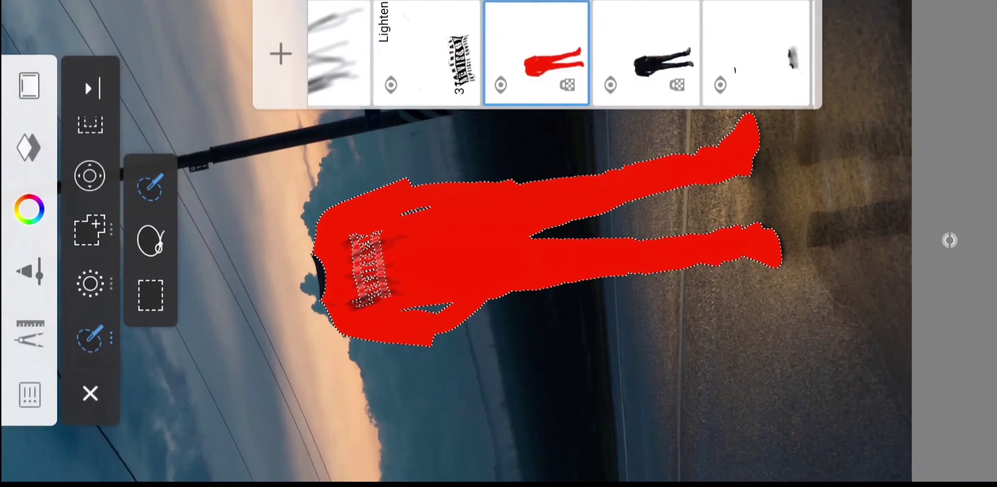
left_click(280, 53)
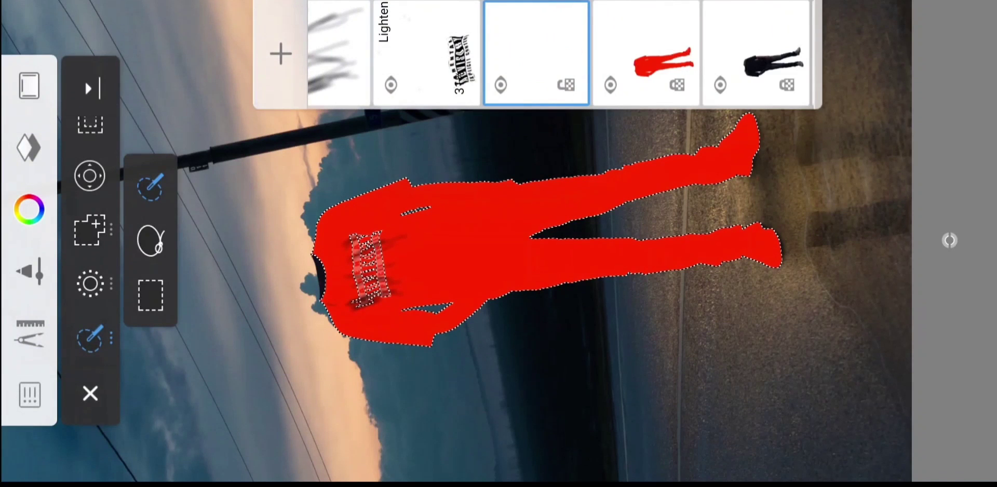
key("Escape")
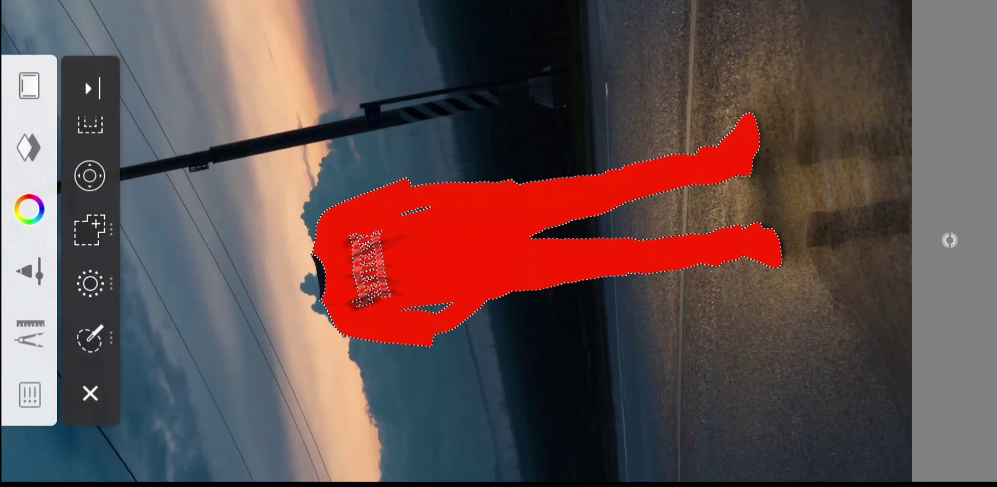
scroll(432, 138, "up", 5)
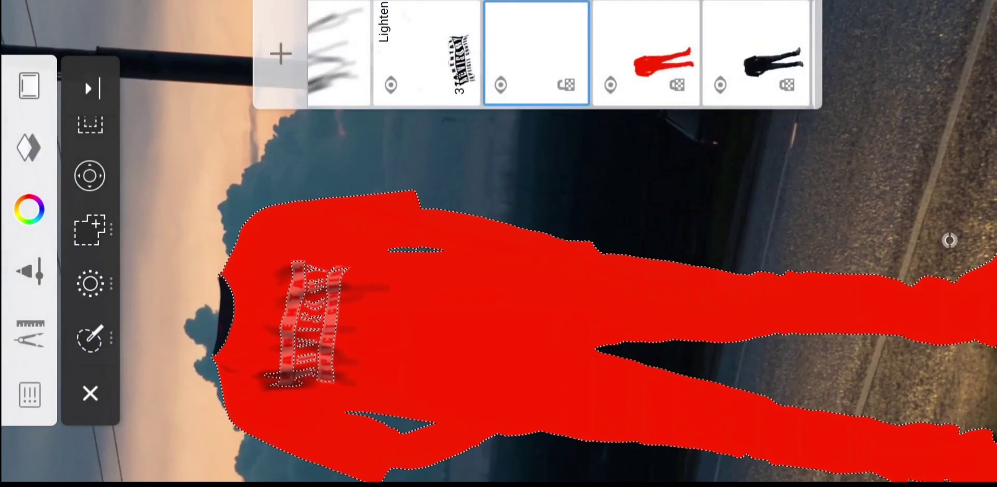
left_click(611, 85)
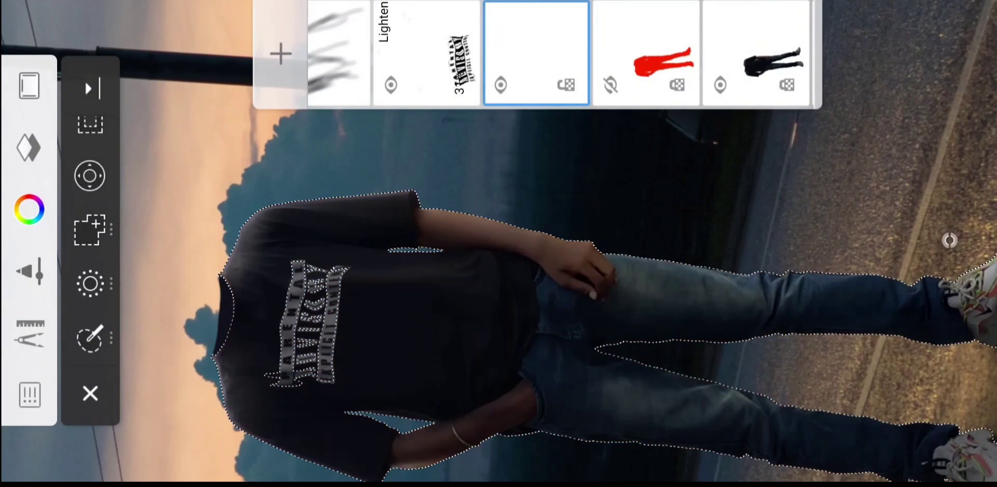
Set the new layer's blend mode to Screen
left_click(565, 38)
left_click(470, 107)
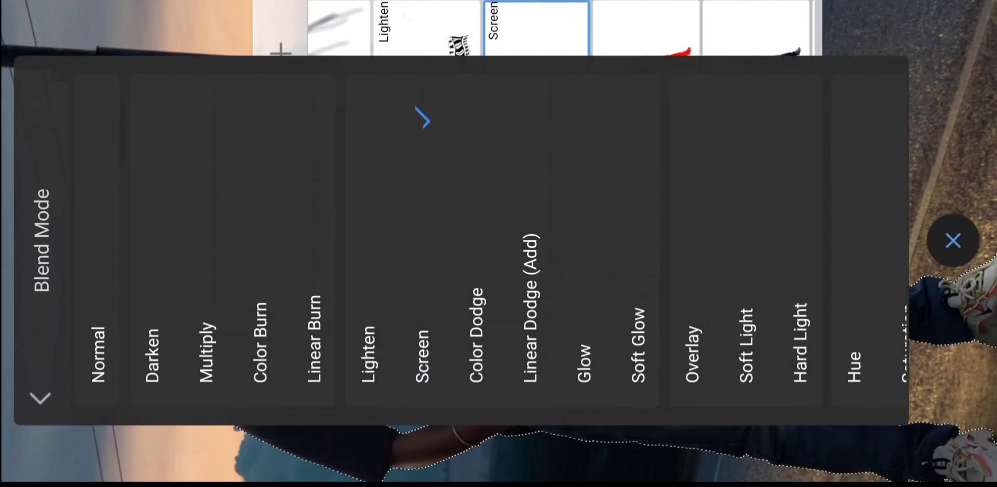
left_click(953, 240)
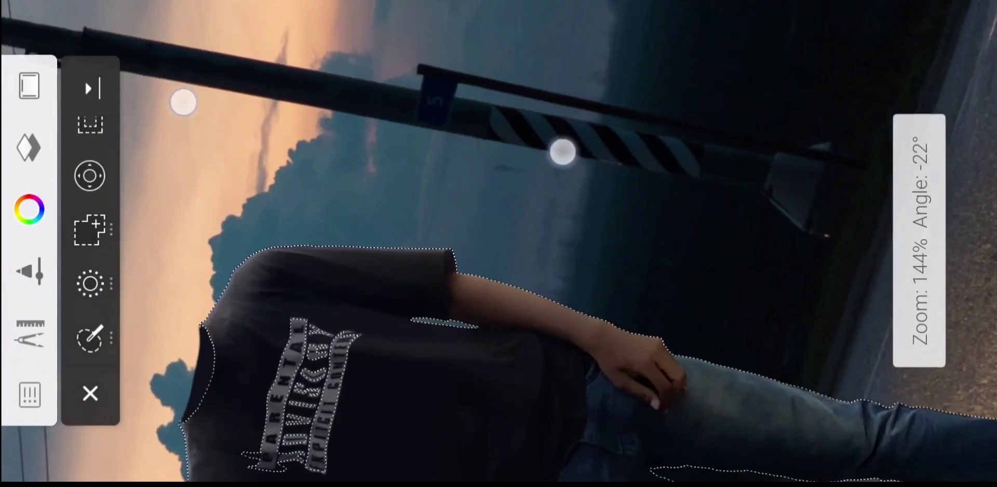
Sample the peach sunset-sky colour with the Color Picker
mouse_move(182, 100)
left_mouse_down()
mouse_move(456, 334)
mouse_move(302, 50)
mouse_move(294, 136)
left_mouse_up()
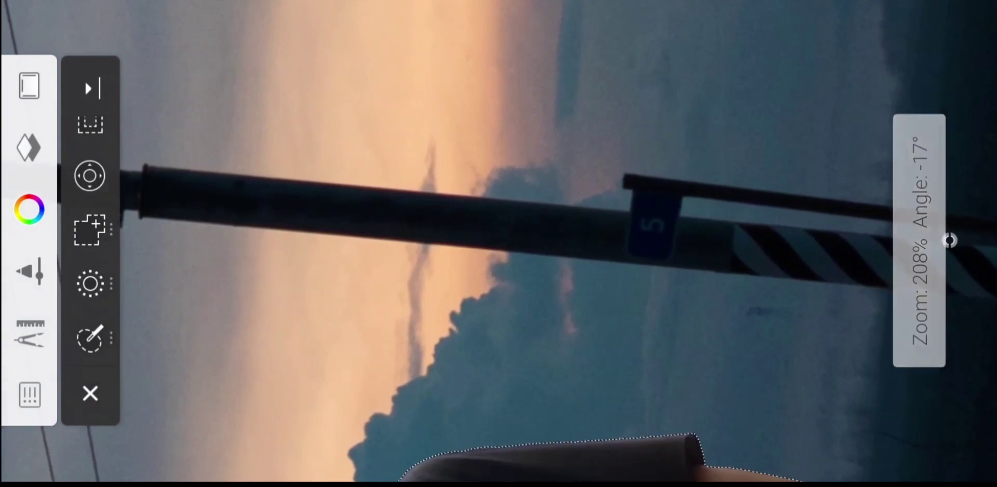
left_click(827, 240)
left_click_drag(488, 231, 523, 133)
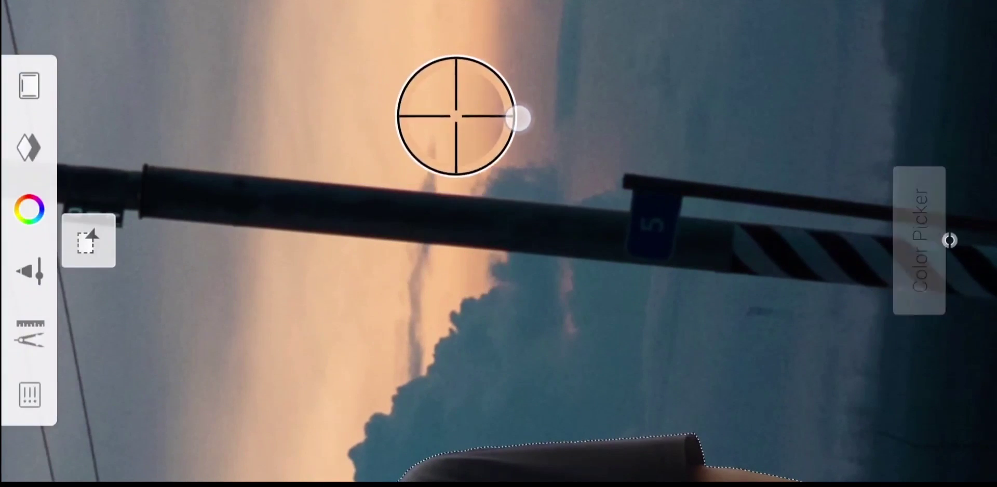
mouse_move(368, 316)
left_mouse_down()
mouse_move(407, 85)
mouse_move(298, 155)
left_mouse_up()
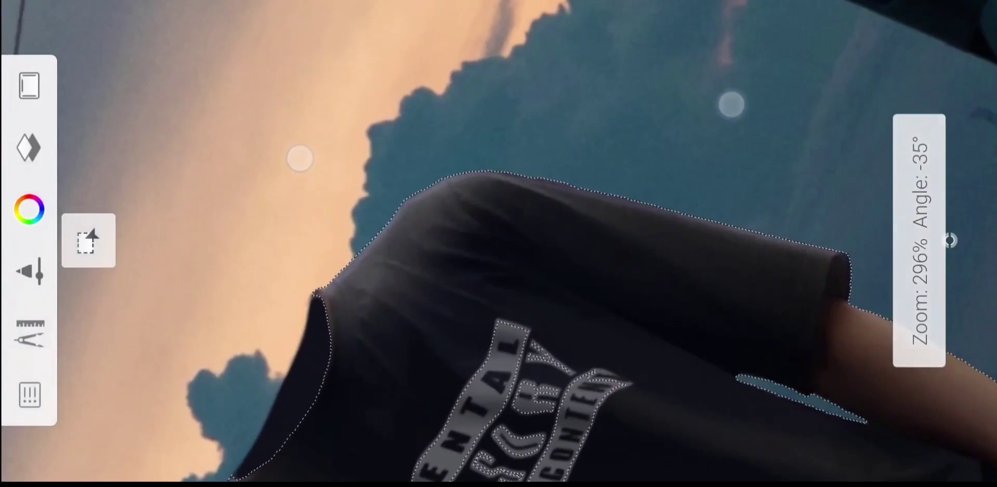
left_click(557, 232)
Paint a soft peach Airbrush glow over the shirt's shoulders
left_click(452, 240)
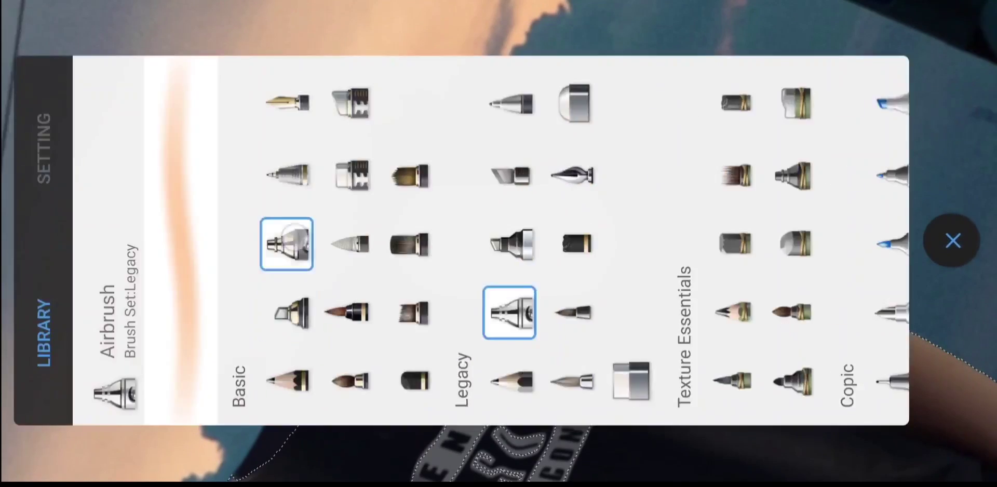
left_click(307, 267)
mouse_move(307, 267)
left_mouse_down()
mouse_move(383, 168)
mouse_move(695, 328)
mouse_move(534, 107)
mouse_move(264, 215)
mouse_move(147, 103)
mouse_move(281, 156)
mouse_move(152, 184)
mouse_move(300, 158)
left_mouse_up()
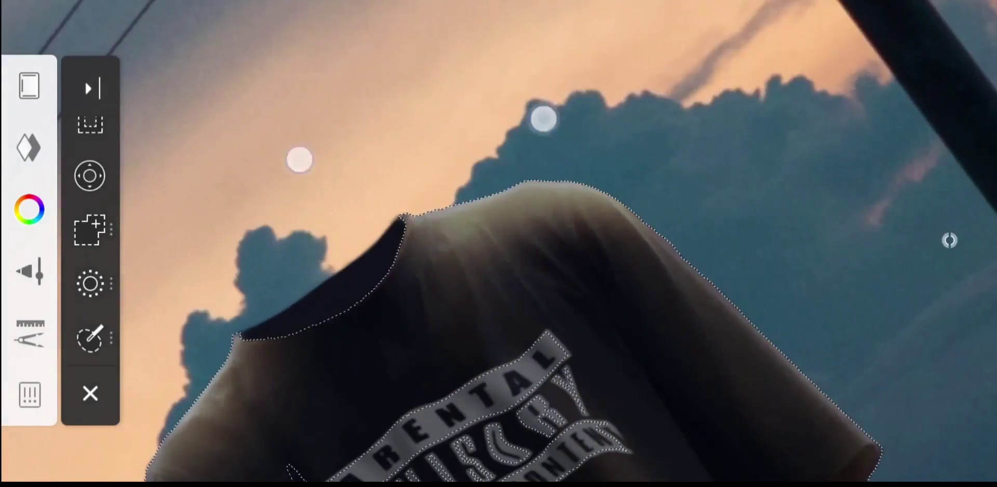
Show the flowers layer again and view the whole scene level
left_click(30, 210)
left_click(953, 238)
mouse_move(545, 356)
left_mouse_down()
mouse_move(703, 461)
mouse_move(509, 145)
left_mouse_up()
left_click_drag(201, 122, 143, 104)
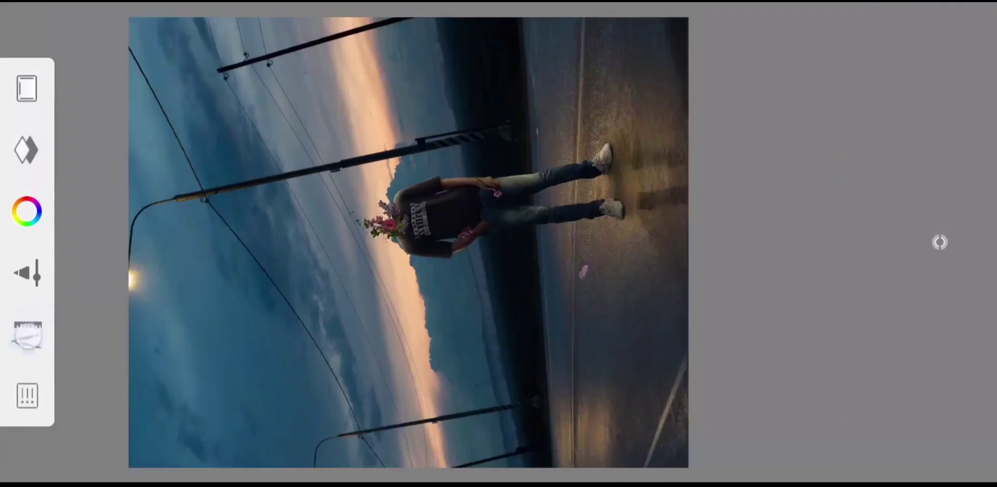
Import the smoke photo and scale and rotate it across the scene behind the figure
left_click(27, 335)
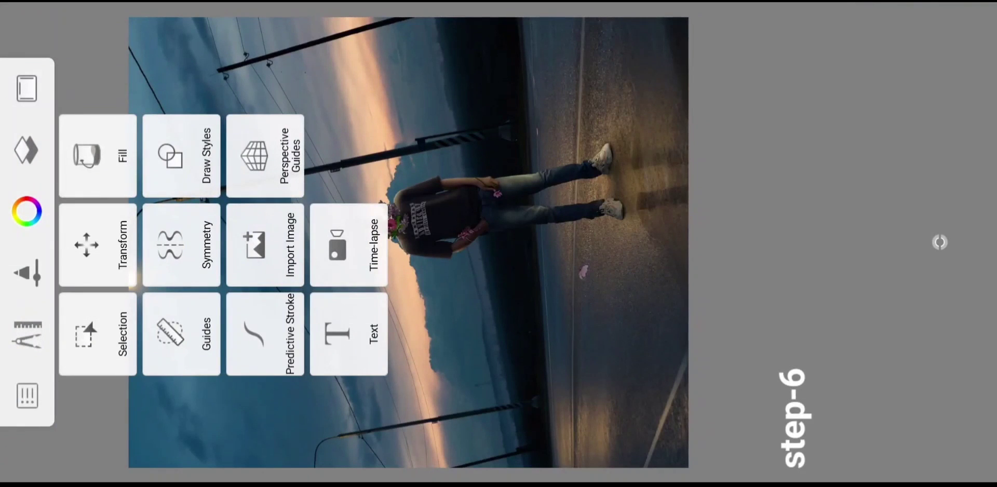
left_click(265, 244)
left_click_drag(3, 244, 311, 244)
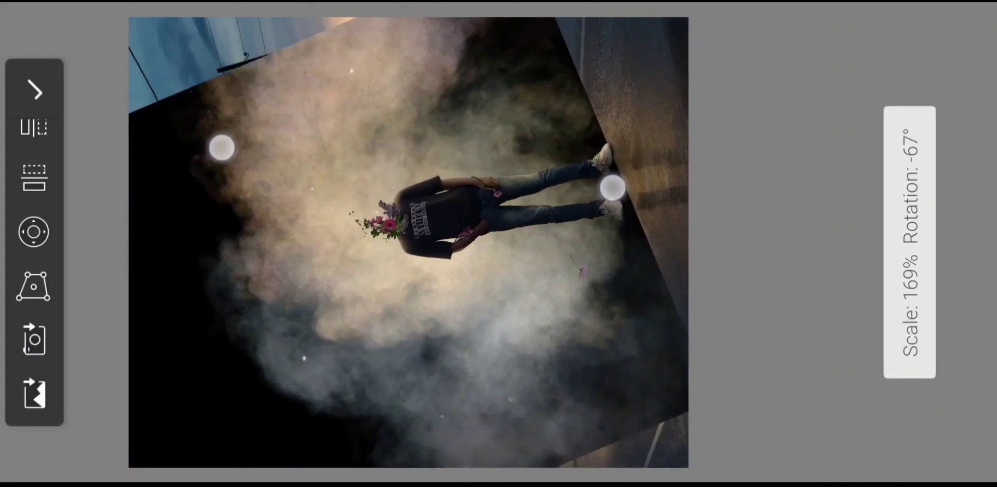
left_click(33, 286)
mouse_move(319, 298)
left_mouse_down()
mouse_move(310, 143)
mouse_move(334, 282)
left_mouse_up()
Commit the smoke photo's transform and change the smoke layer's blend mode
left_click(35, 91)
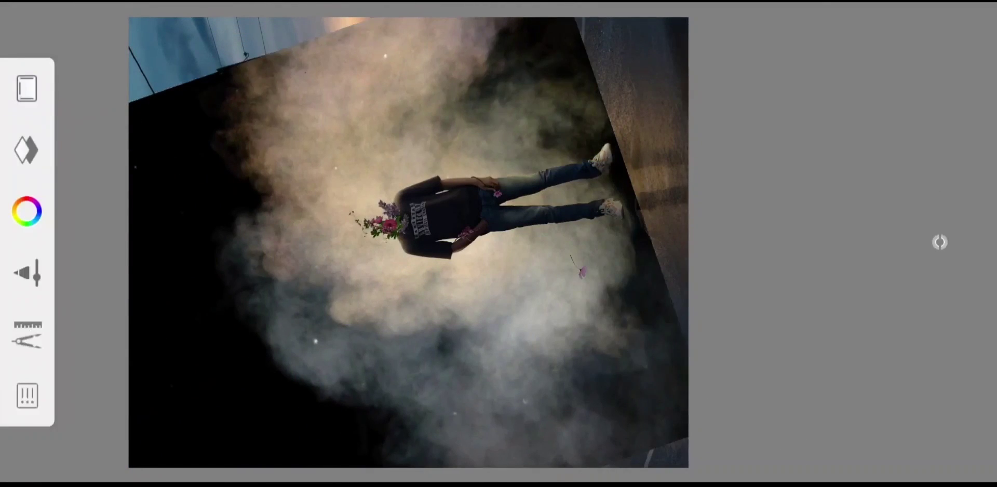
left_click(565, 197)
left_click(942, 241)
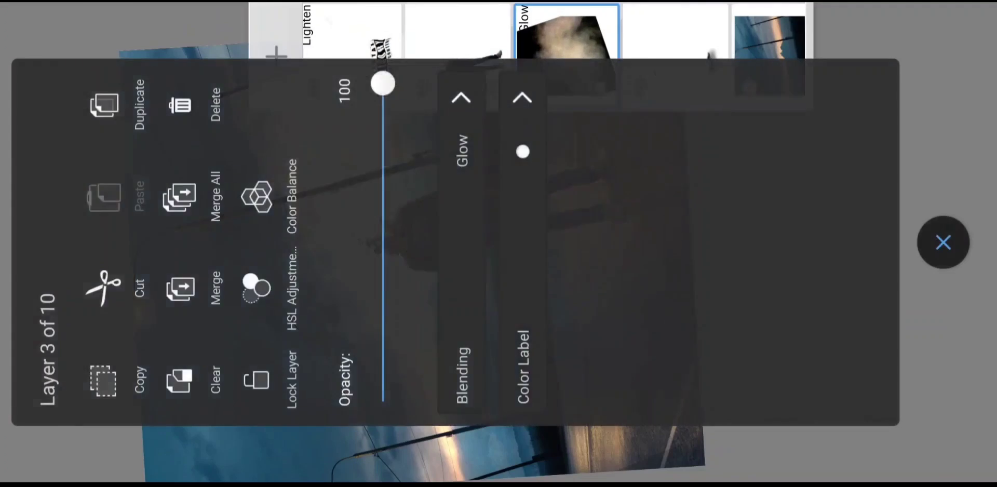
left_click(941, 242)
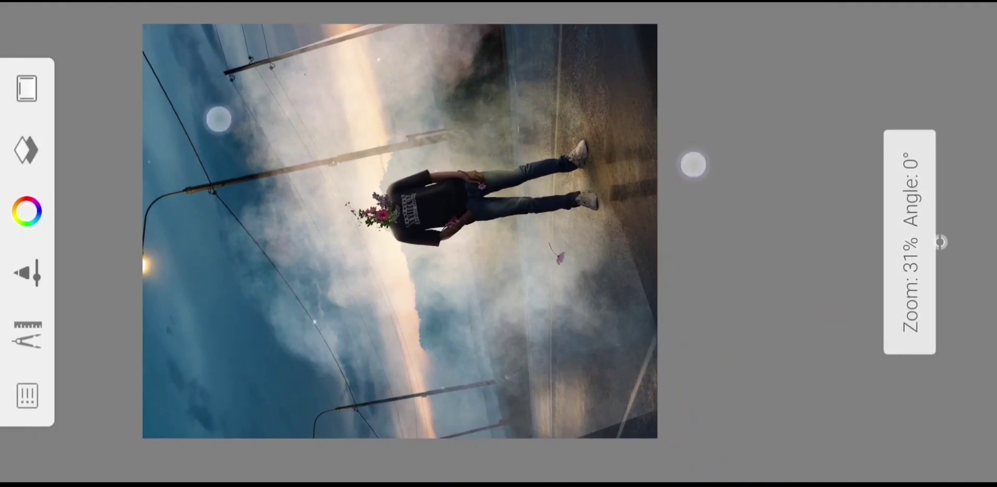
left_click(940, 242)
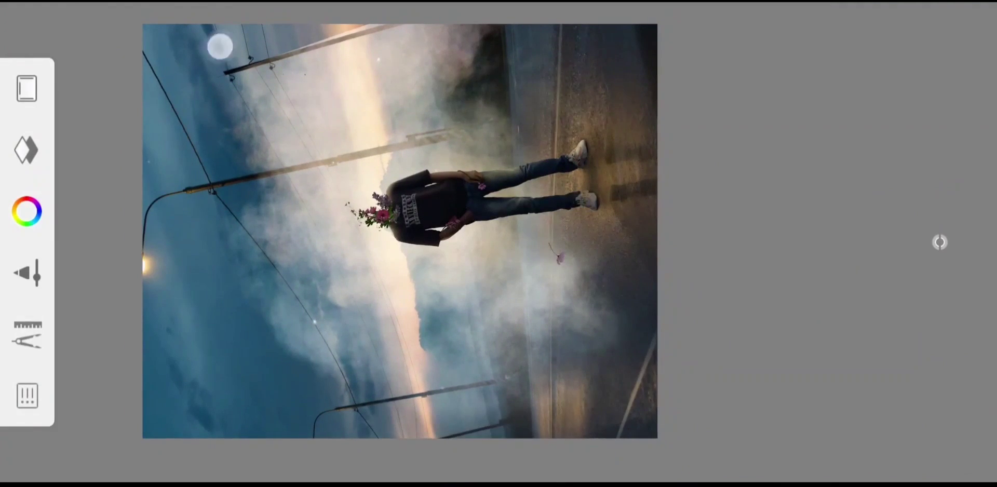
left_click(940, 242)
left_click_drag(400, 231, 470, 245)
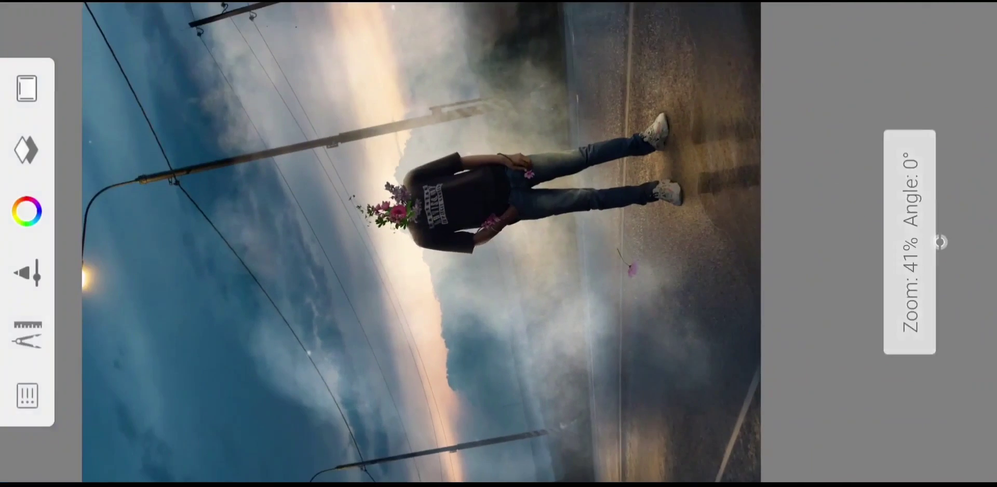
Duplicate the smoke layer and shrink the copy to 75%
left_click(27, 150)
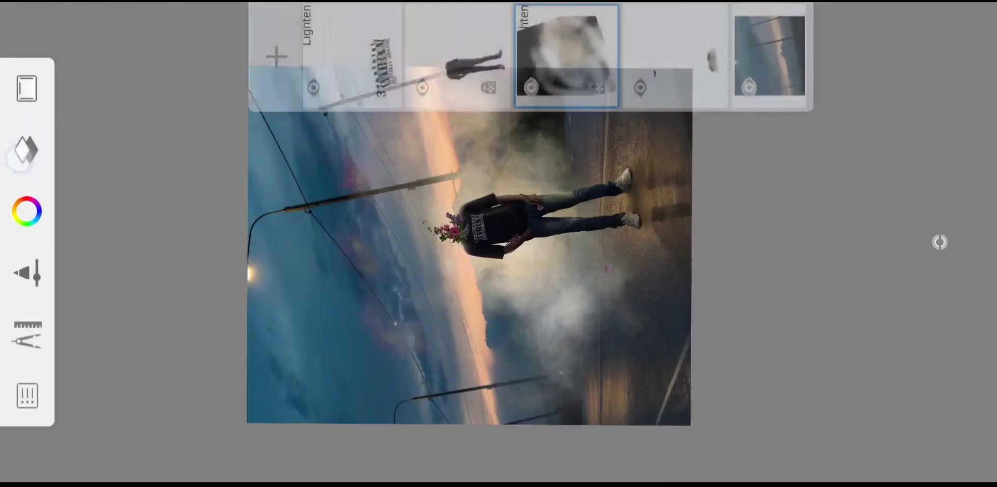
left_click_drag(940, 242, 689, 218)
left_click(100, 107)
left_click(941, 240)
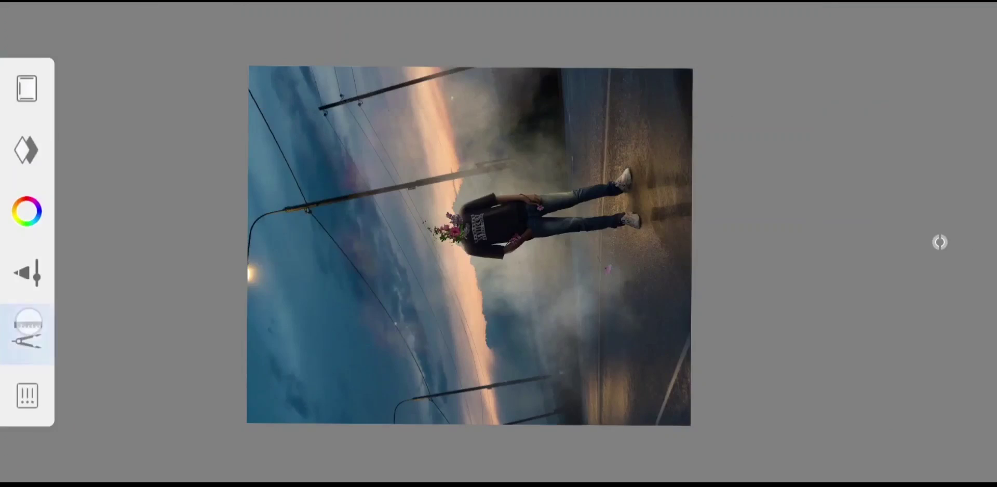
left_click(27, 270)
left_click_drag(302, 251, 167, 38)
Duplicate the smoke layer again and transform the new copy
left_click(940, 240)
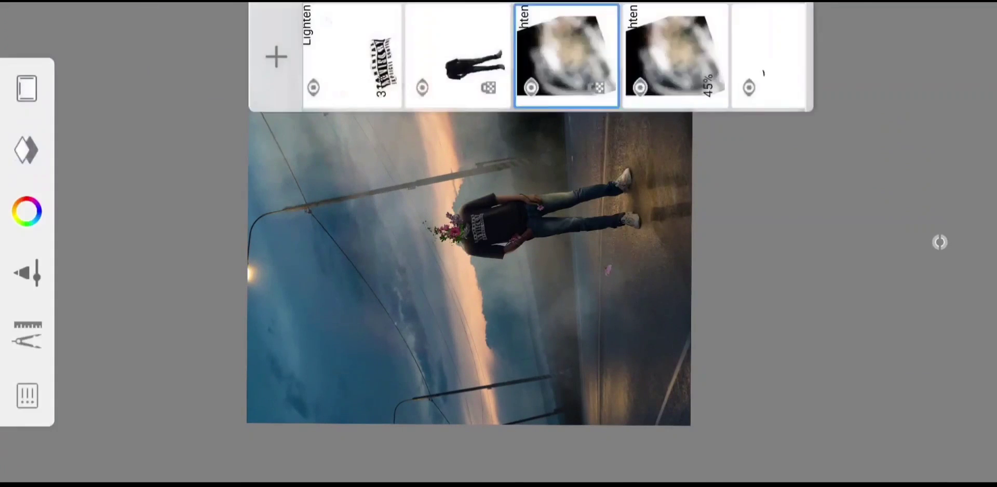
left_click(104, 105)
left_click(27, 270)
left_click(85, 239)
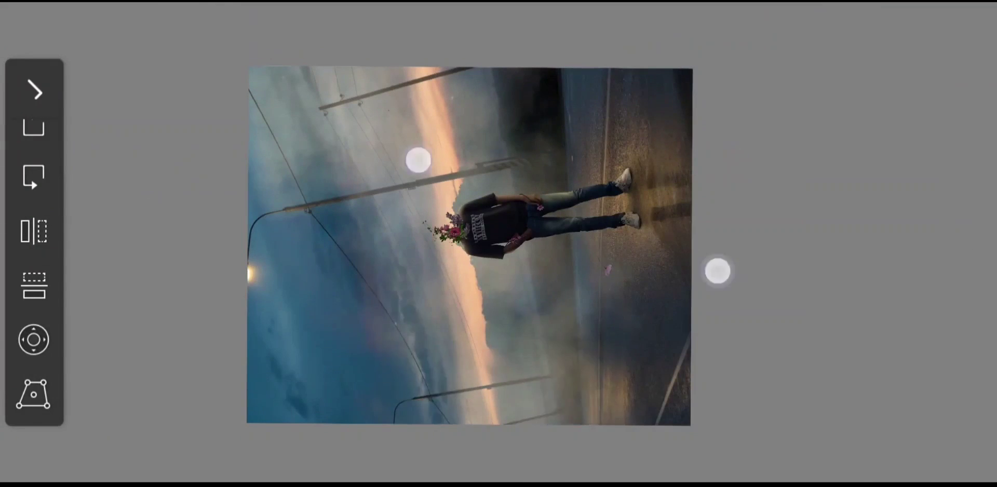
left_click_drag(328, 223, 329, 222)
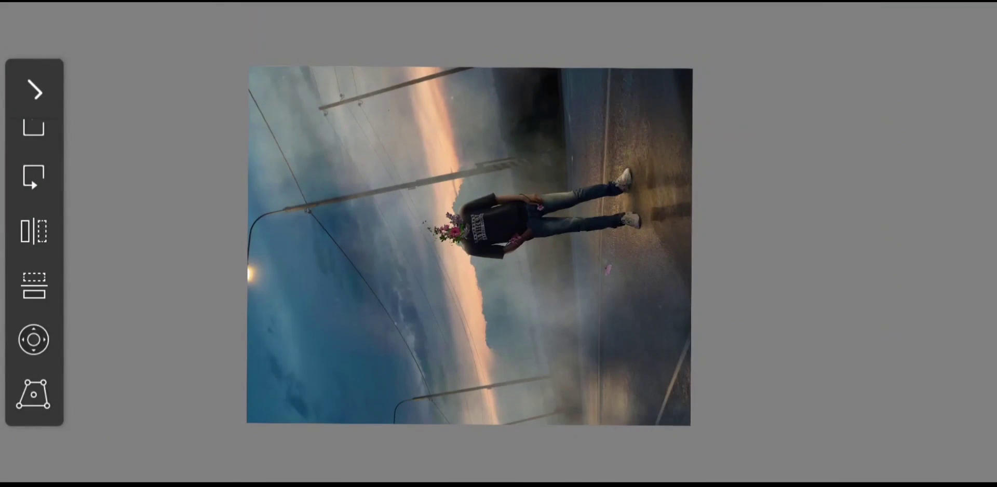
left_click(34, 91)
Merge the smoke copies down twice into a single cloud layer
left_click(940, 242)
left_click(566, 31)
left_click(566, 31)
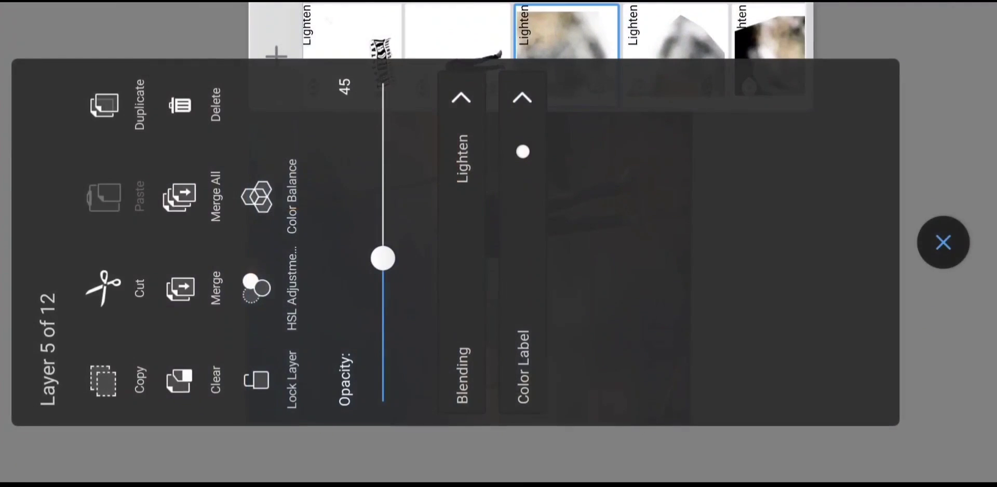
left_click(180, 289)
left_click(569, 41)
left_click(180, 288)
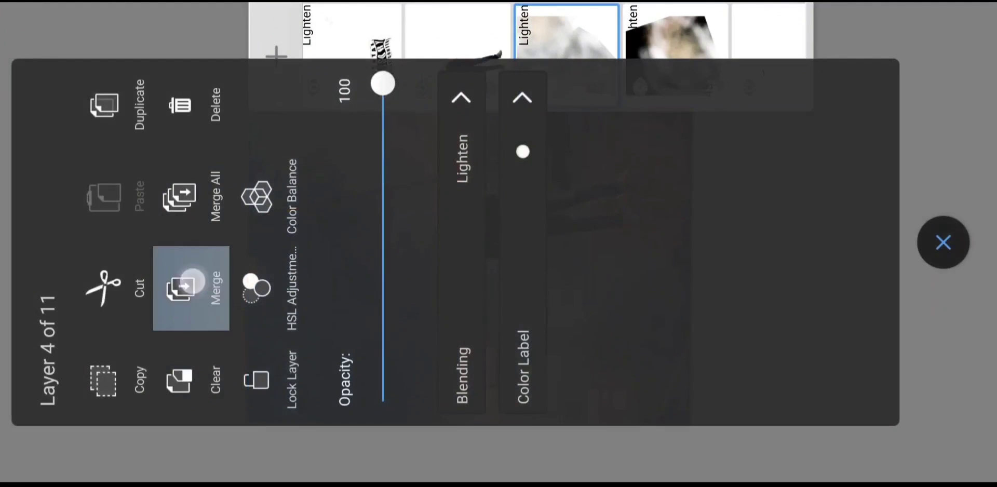
Duplicate the Lighten cloud layer and move the copy past the figure layer
left_click(566, 52)
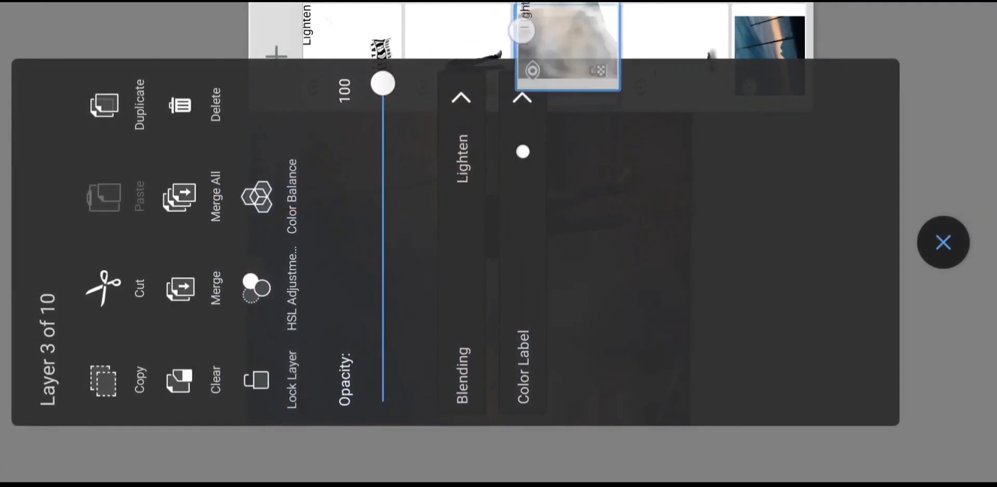
left_click(104, 105)
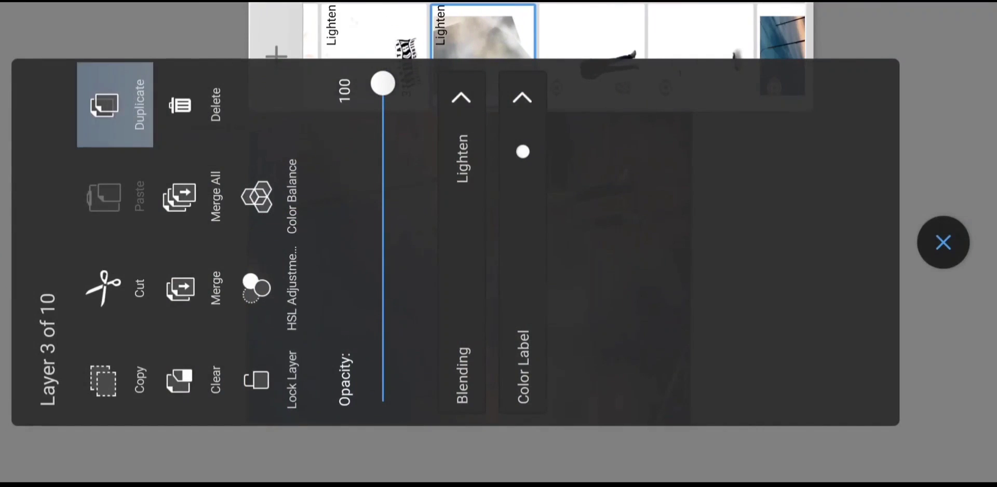
left_click(609, 46)
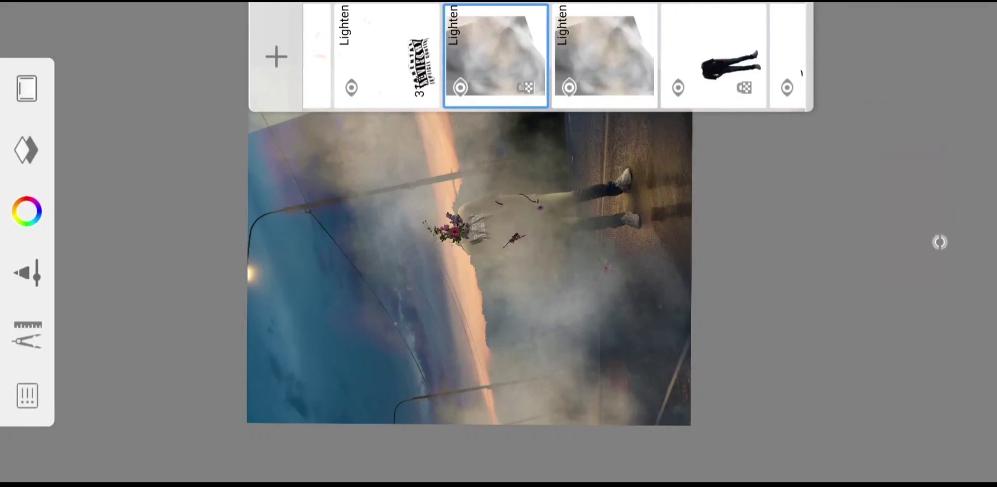
left_click_drag(483, 52, 714, 52)
Move the cloud Lighten layer to second in the stack and lower its opacity to 59%
mouse_move(507, 48)
left_mouse_down()
mouse_move(390, 46)
mouse_move(727, 57)
mouse_move(472, 52)
left_mouse_up()
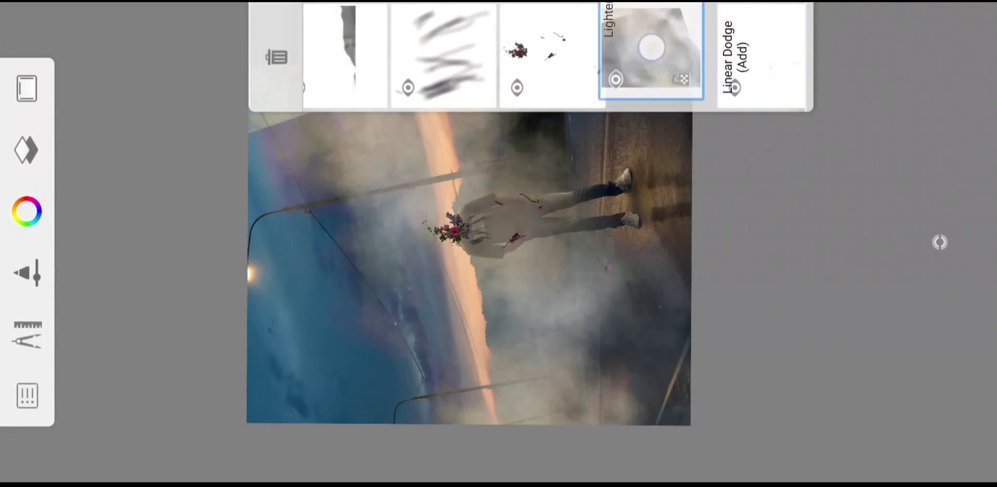
left_click_drag(662, 52, 358, 50)
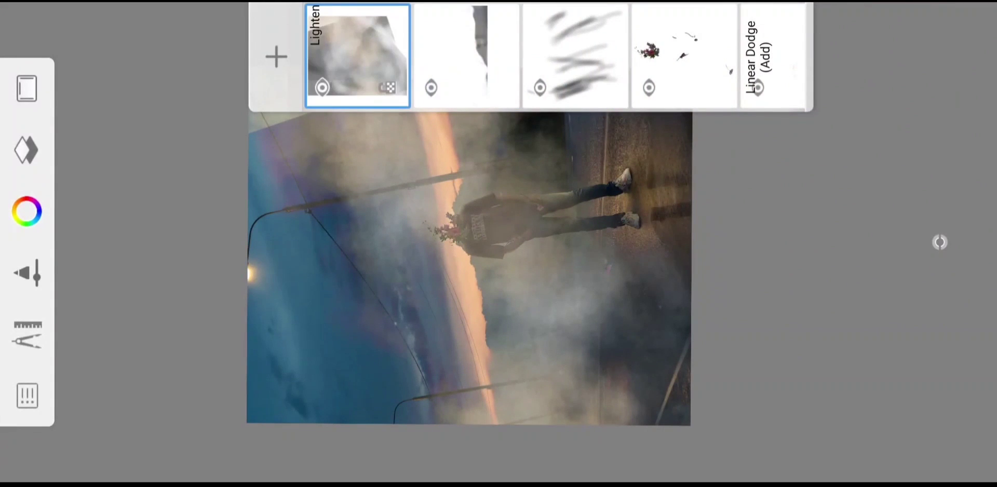
left_click(362, 36)
mouse_move(384, 86)
left_mouse_down()
mouse_move(424, 222)
mouse_move(428, 213)
left_mouse_up()
left_click(944, 242)
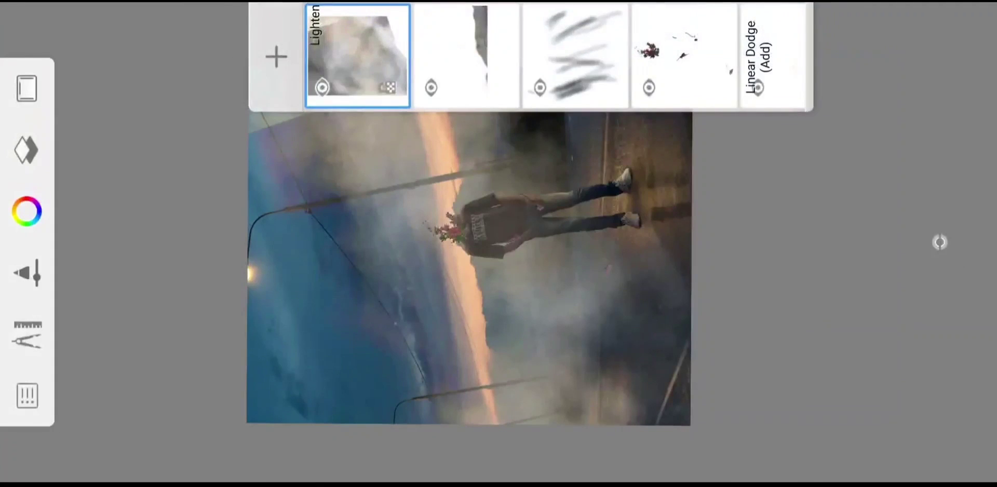
left_click(123, 44)
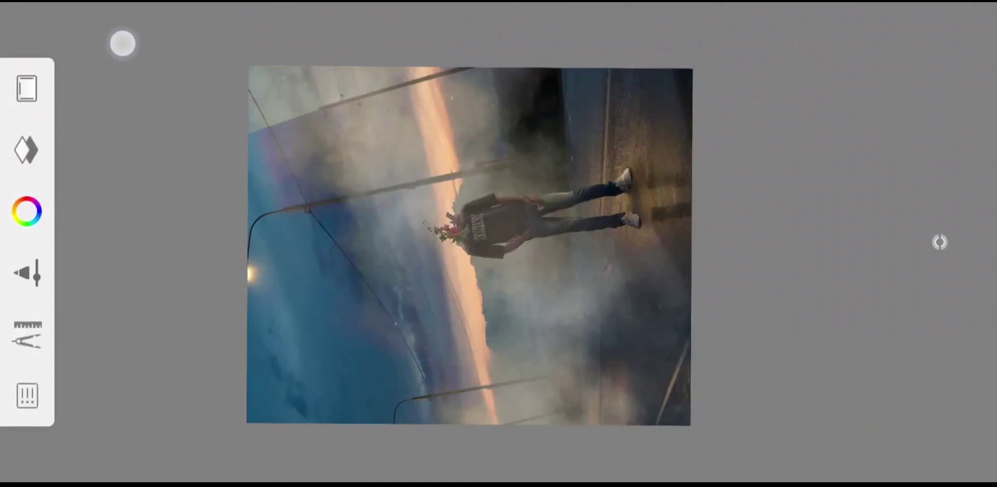
Resize the eraser and erase smoke at the upper-left to reveal blue sky
left_click_drag(544, 130, 631, 238)
left_click(944, 233)
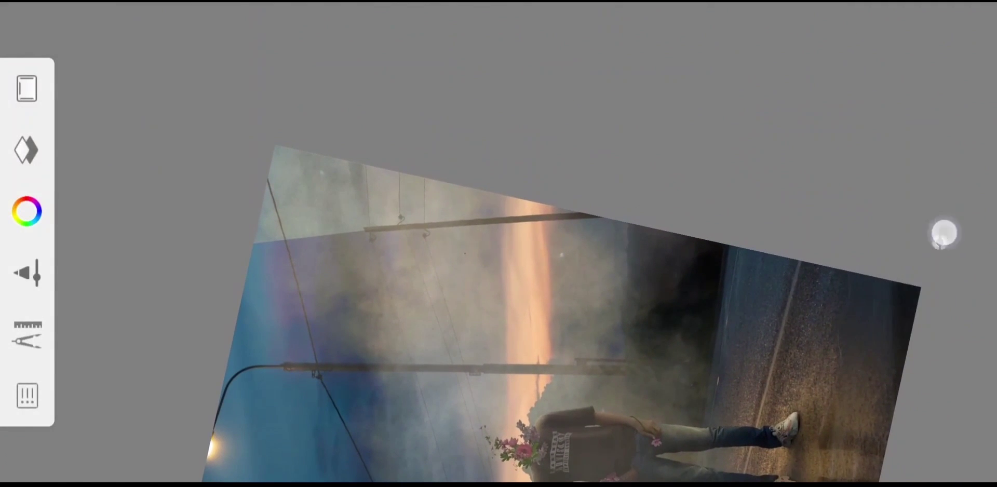
left_click_drag(944, 234, 370, 196)
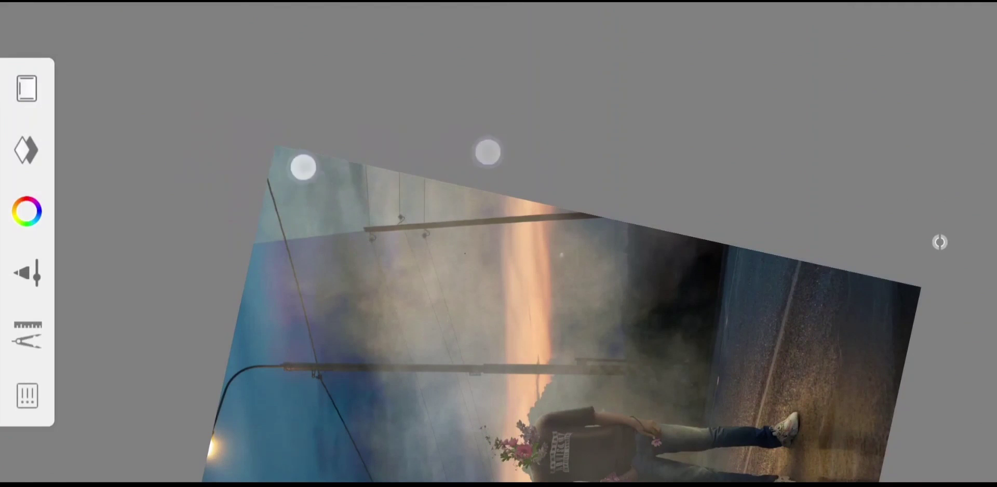
left_click(26, 150)
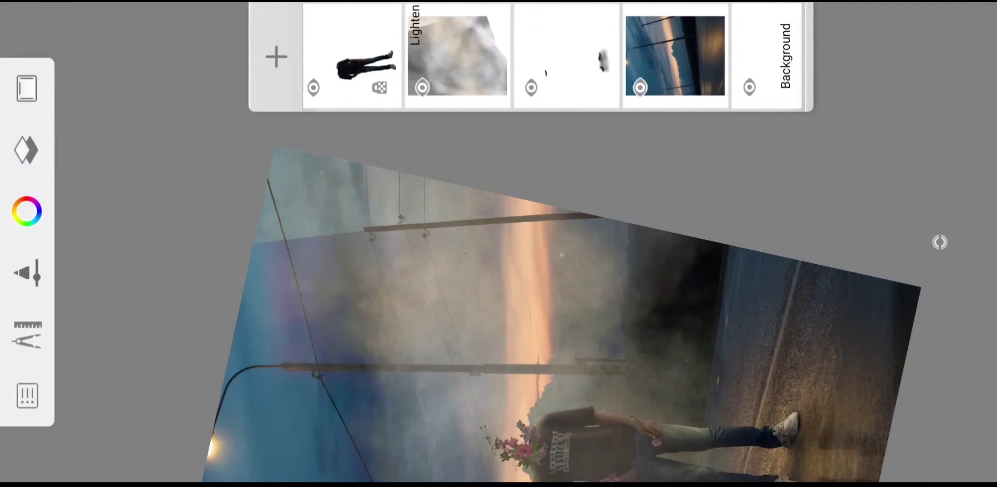
left_click_drag(356, 223, 273, 236)
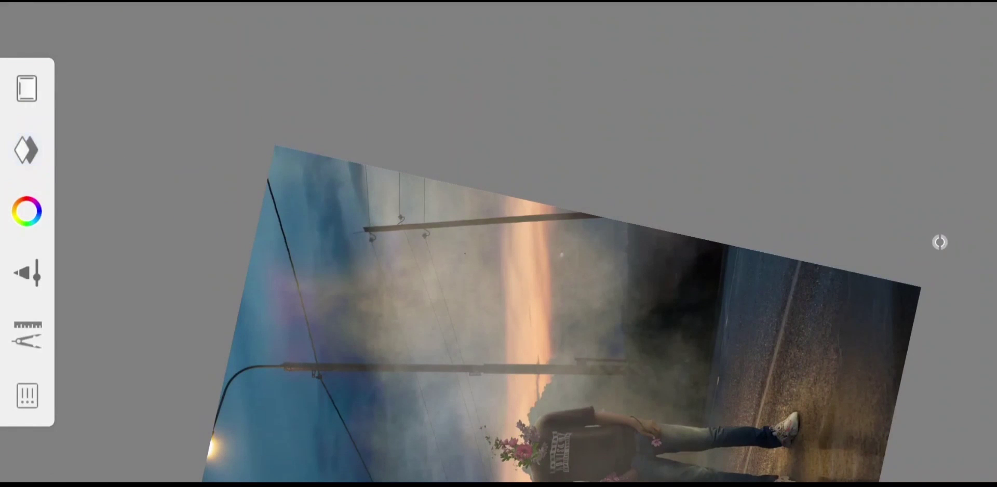
left_click(26, 150)
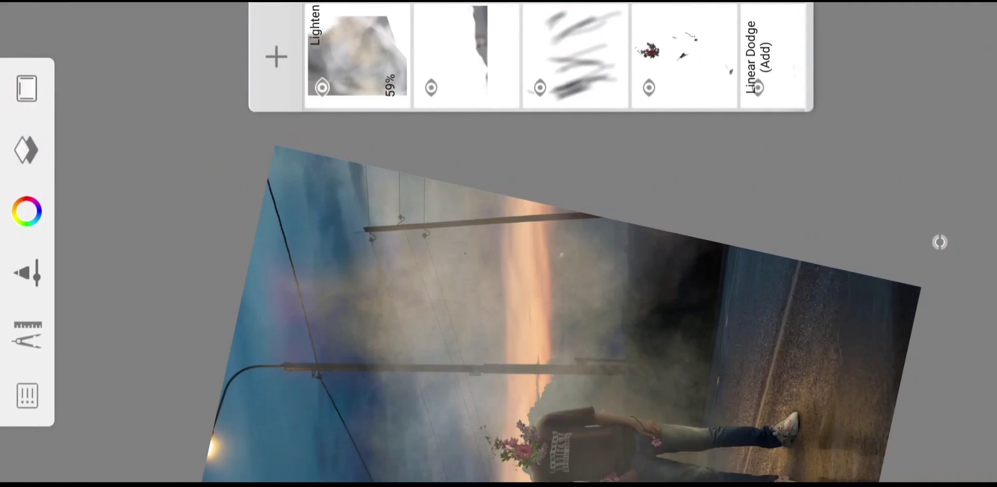
mouse_move(844, 262)
left_mouse_down()
mouse_move(815, 174)
mouse_move(649, 79)
mouse_move(619, 98)
left_mouse_up()
left_click(26, 150)
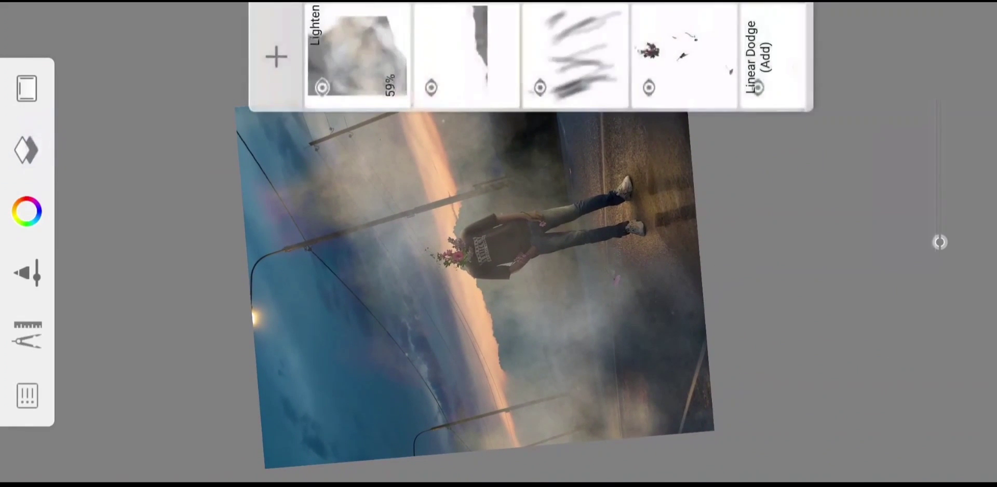
Enlarge the cloud layer to 113% scale with the Transform tool
left_click(27, 334)
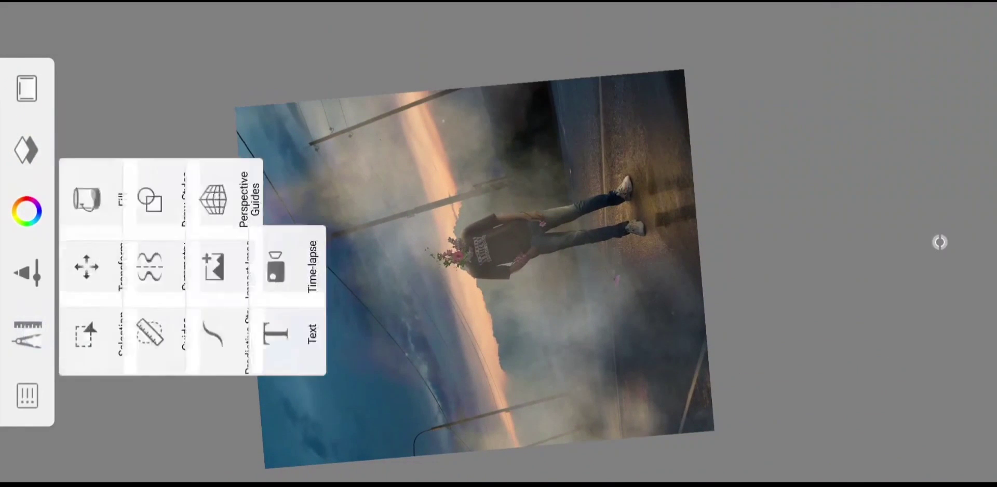
left_click(87, 240)
mouse_move(687, 79)
left_mouse_down()
mouse_move(706, 76)
mouse_move(673, 151)
mouse_move(726, 170)
mouse_move(773, 148)
mouse_move(763, 142)
left_mouse_up()
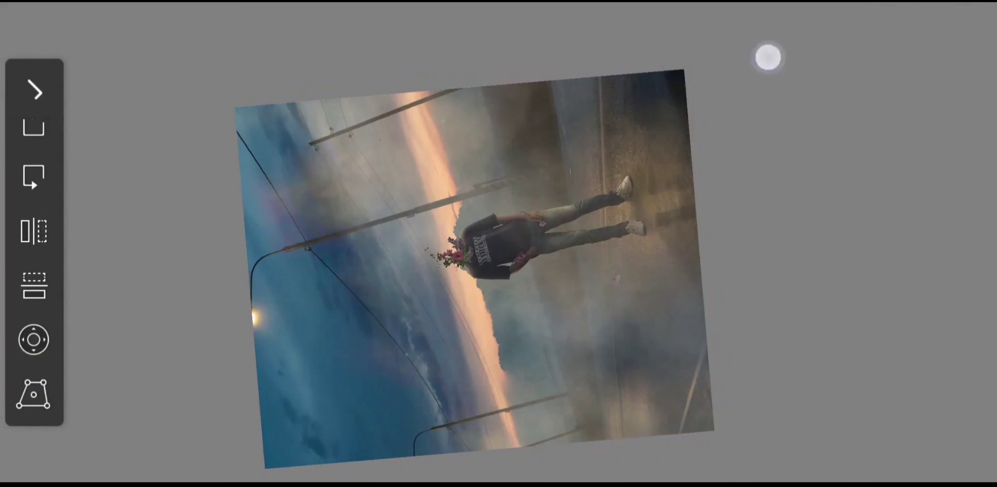
left_click(940, 242)
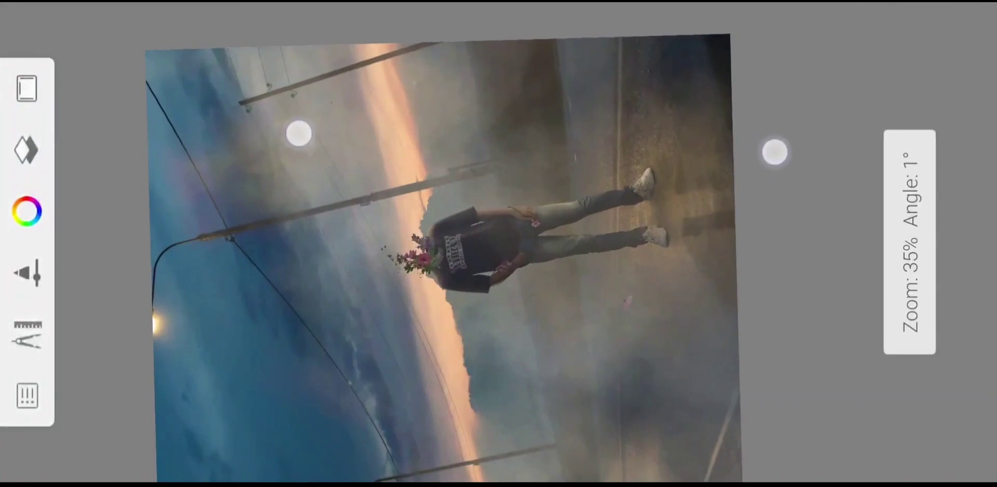
left_click_drag(774, 152, 797, 134)
left_click(468, 226)
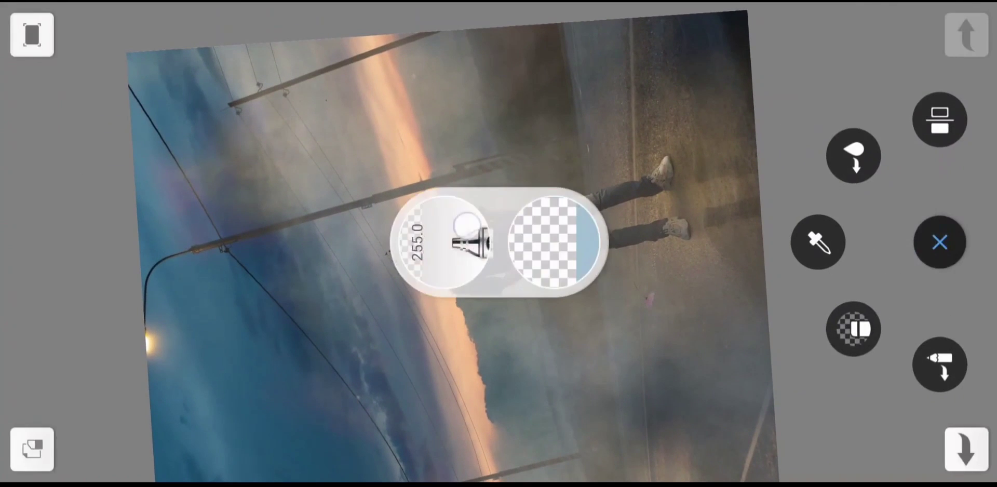
Switch to the soft Basic-set airbrush at size 511 and about 88% opacity
left_click_drag(467, 226, 478, 82)
left_click(470, 243)
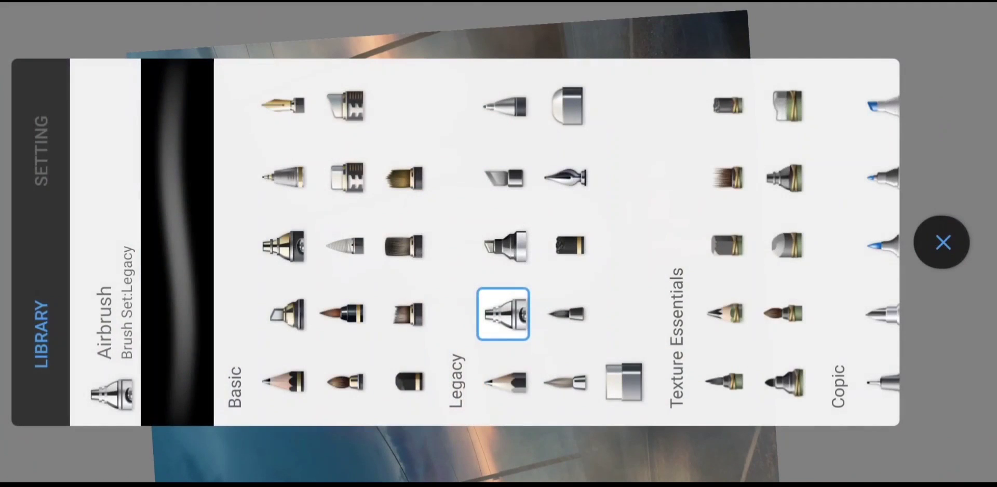
left_click(283, 246)
left_click_drag(462, 242, 461, 34)
left_click_drag(470, 243, 489, 227)
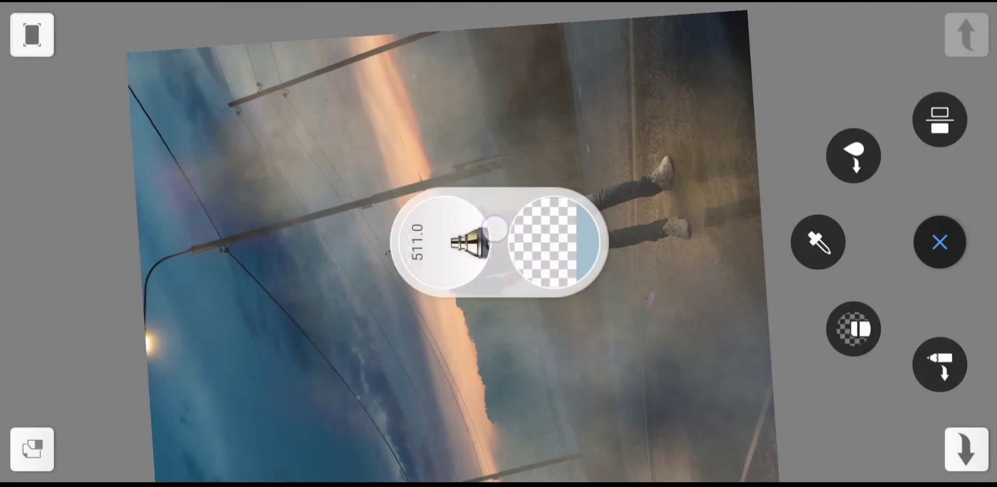
left_click(485, 13)
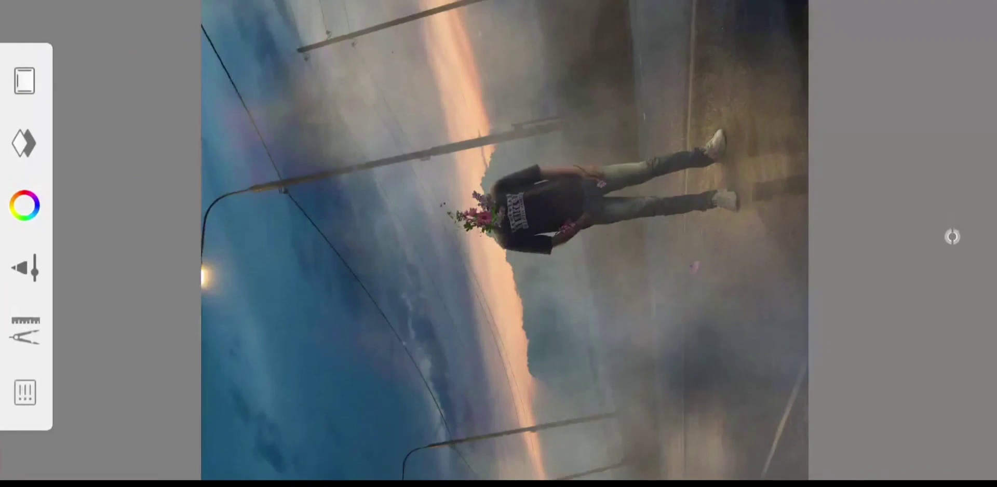
left_click_drag(286, 79, 247, 85)
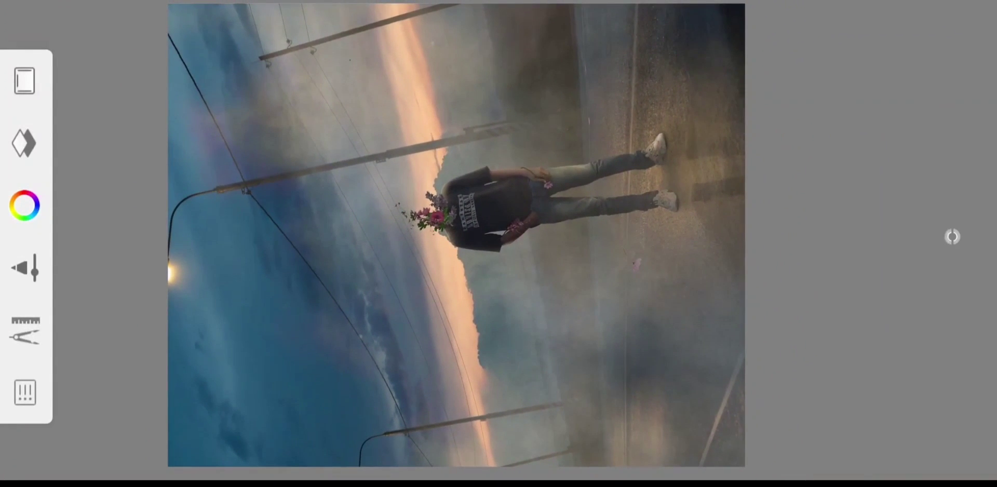
Save the smoky sunset road sketch to the device through Share
left_click(50, 401)
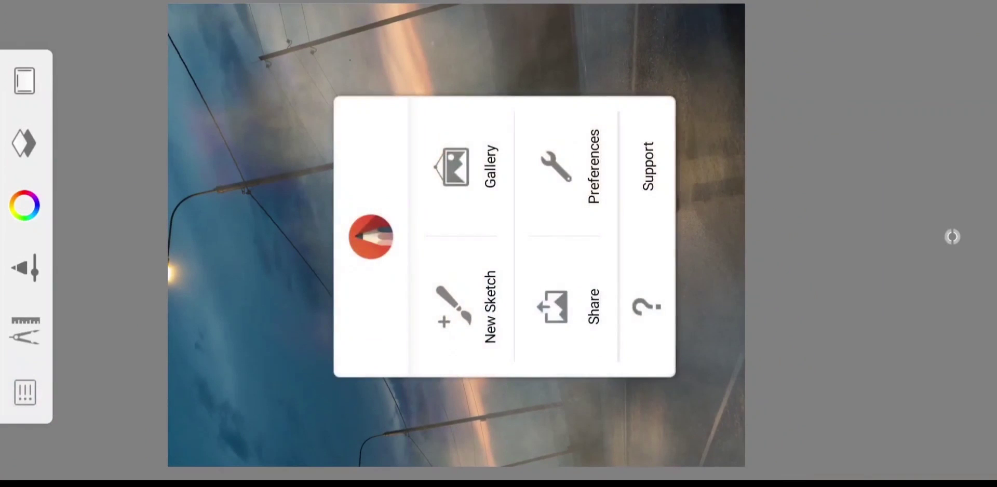
left_click(545, 288)
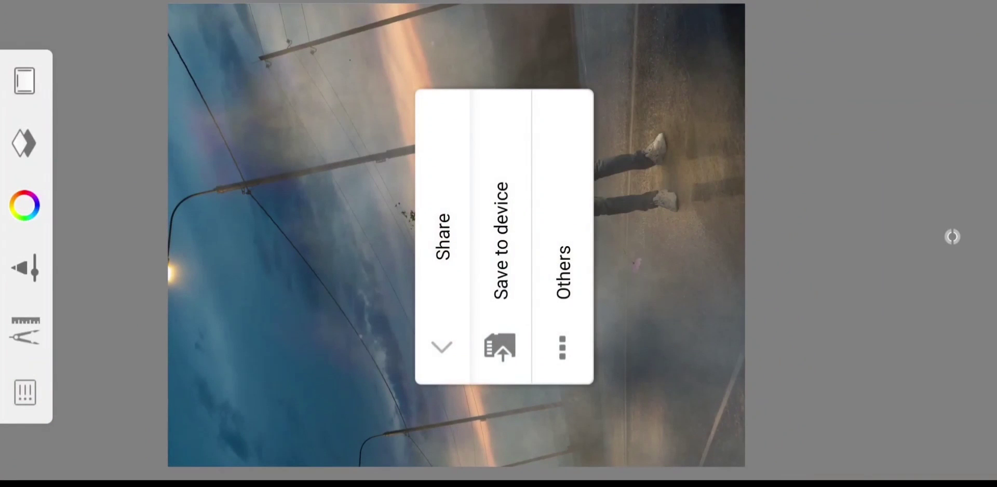
left_click(563, 295)
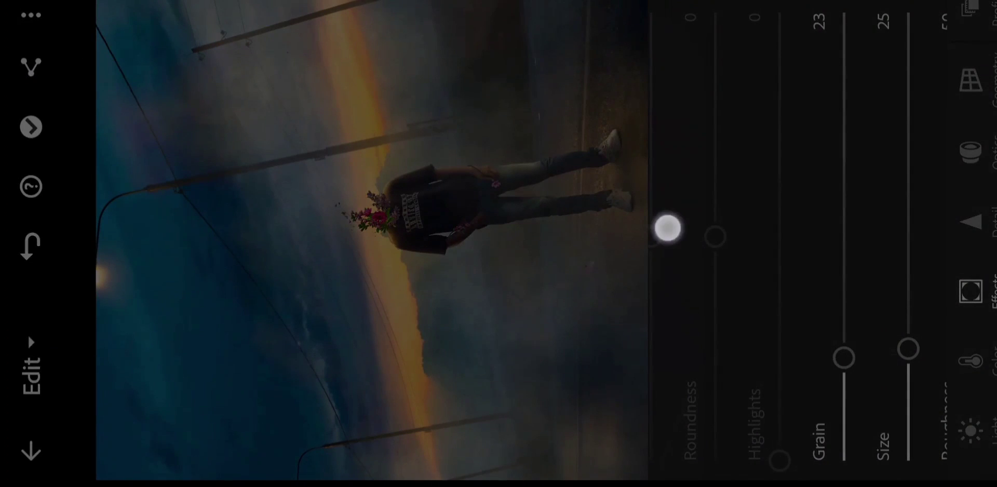
Export the darkened, grainy road photo from Lightroom
left_click(667, 228)
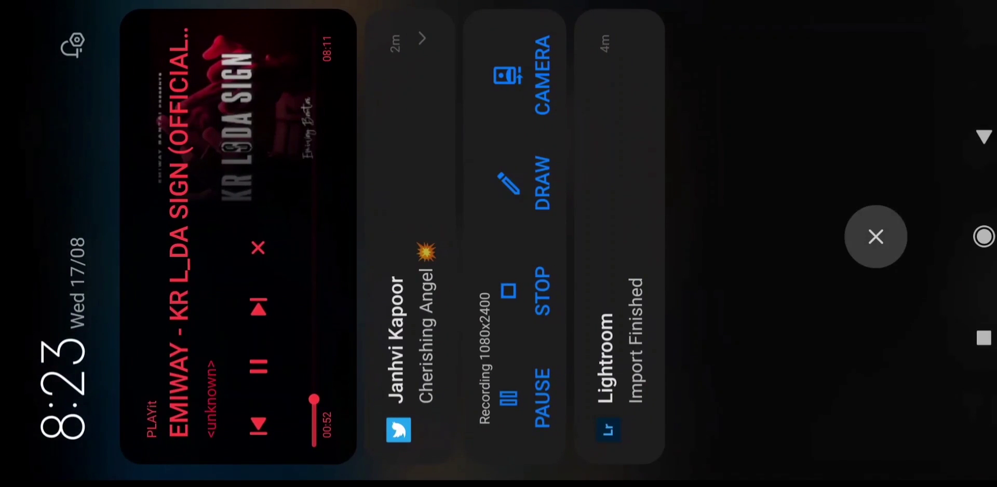
Clear all dismissible notifications and bring up PicSay Pro's Effect list
left_click(875, 237)
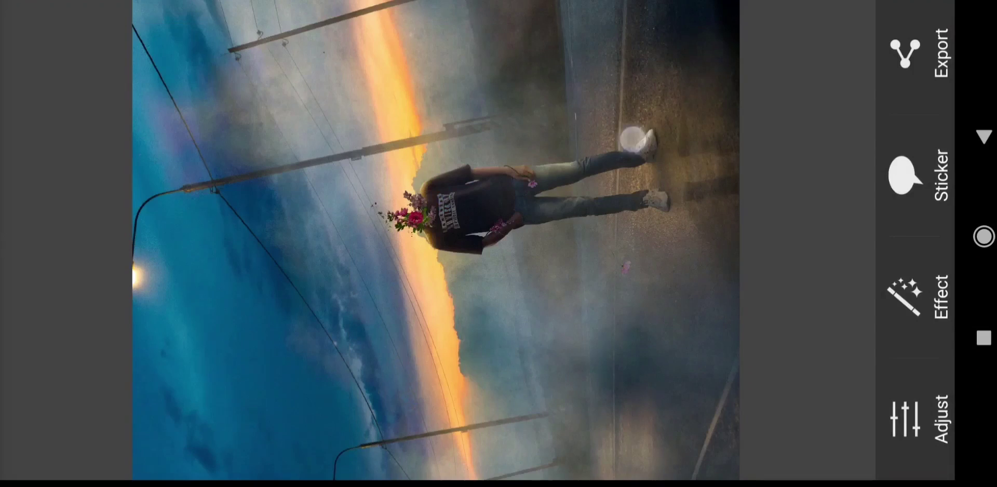
left_click(916, 297)
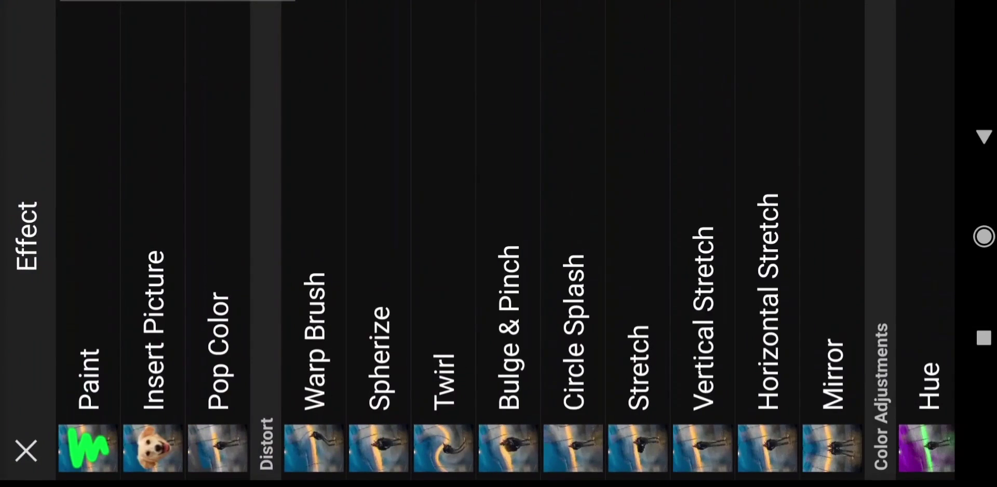
Insert and crop the pink cosmos image, placing it rotated beside the figure's foot
left_click(147, 108)
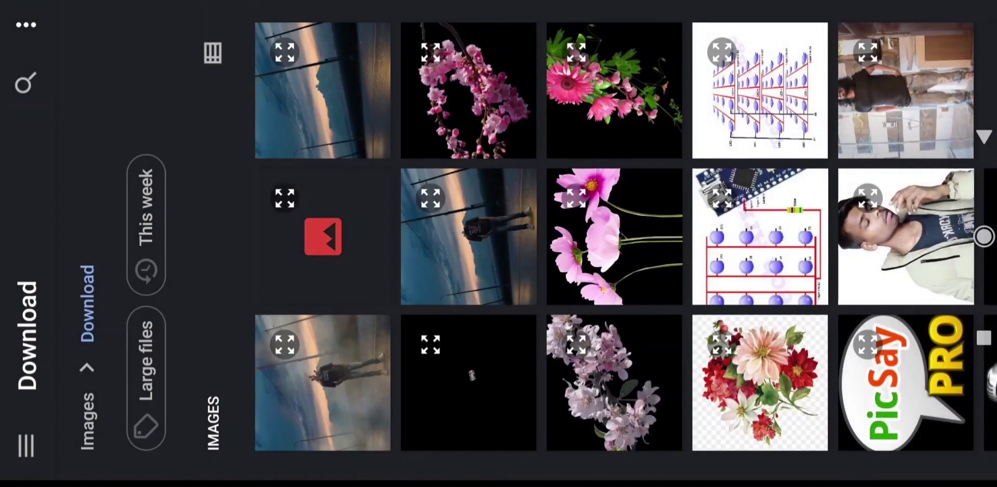
left_click(628, 214)
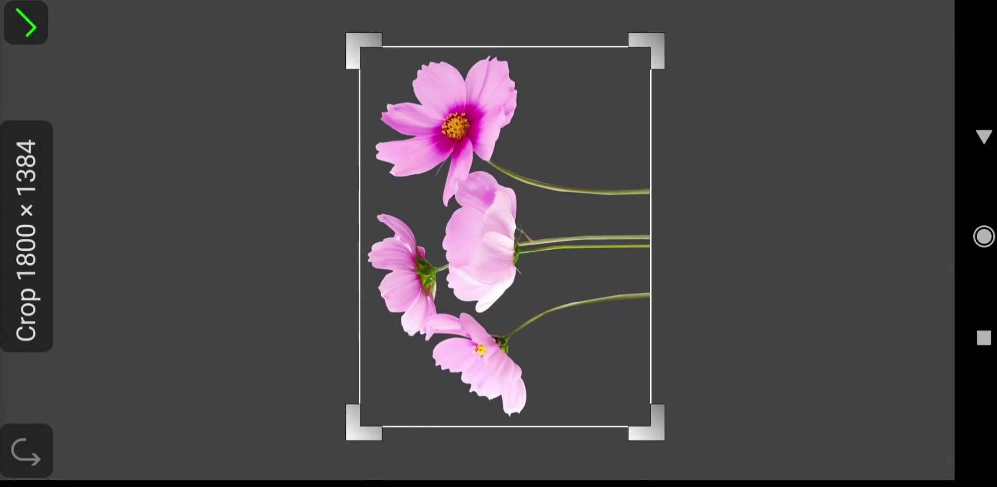
mouse_move(646, 51)
left_mouse_down()
mouse_move(662, 182)
mouse_move(661, 156)
left_mouse_up()
left_click(26, 23)
left_click_drag(601, 170, 702, 143)
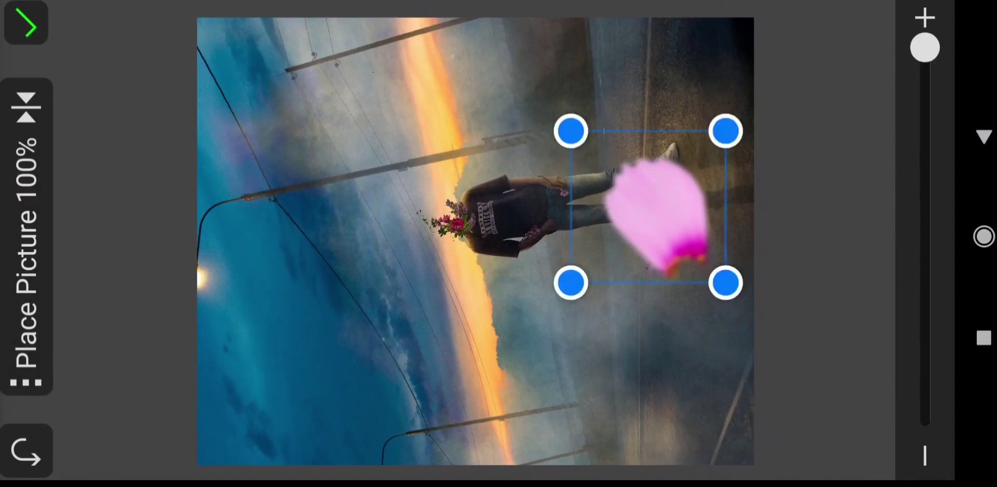
left_click_drag(571, 131, 646, 169)
left_click_drag(686, 210, 704, 210)
left_click_drag(743, 249, 743, 229)
left_click(26, 23)
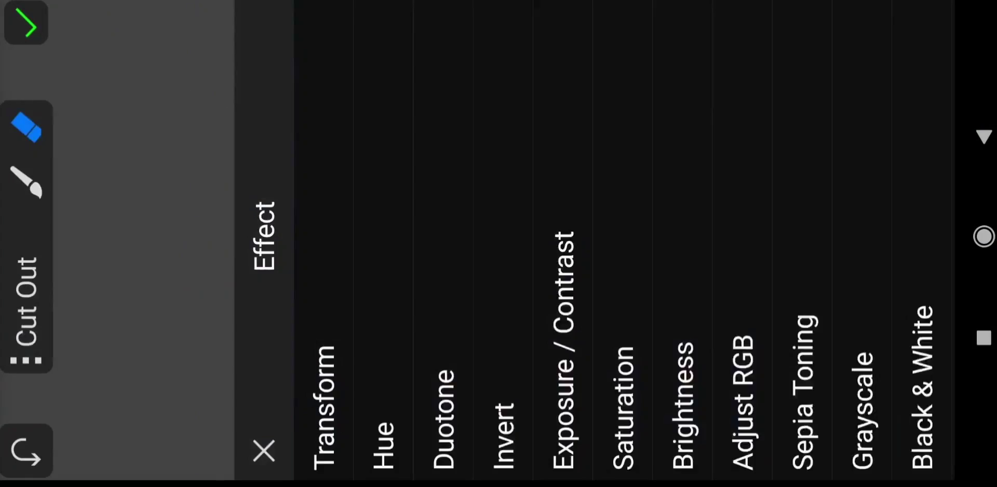
Darken the petal's exposure to -2.00 and lower its saturation
left_click(564, 353)
left_click(23, 291)
left_click(83, 281)
left_click_drag(924, 234, 924, 423)
left_click(26, 23)
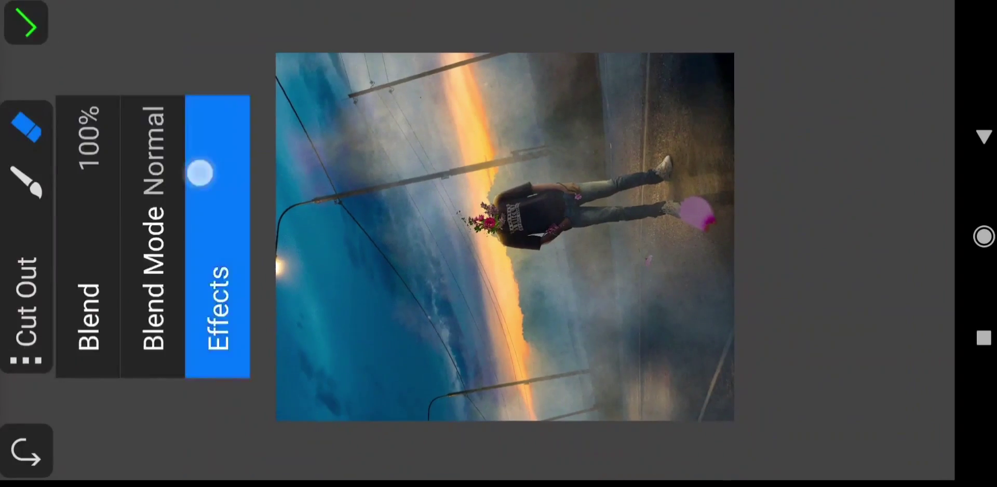
left_click(200, 173)
left_click(26, 244)
left_click_drag(676, 260, 374, 260)
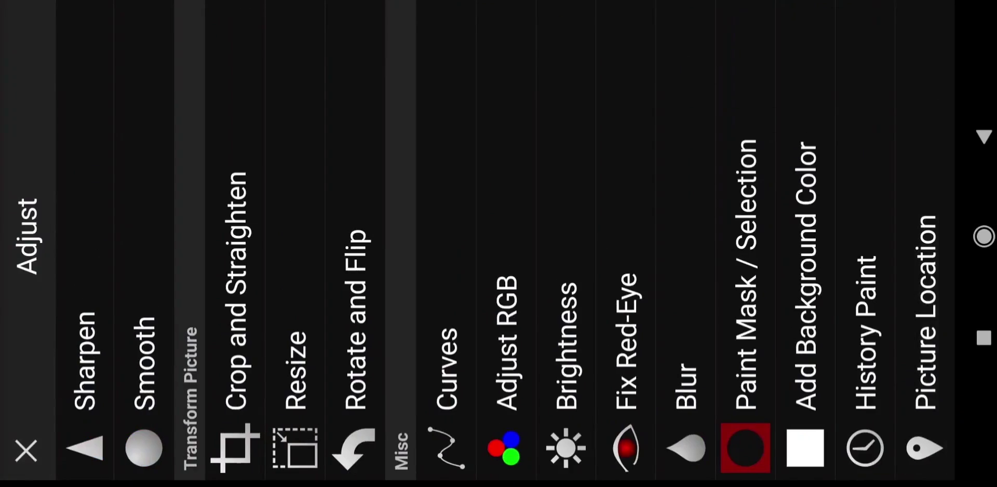
Paint a mask over the petal and blur it to about 6.63
left_click(739, 104)
left_click(80, 189)
left_click_drag(273, 218, 274, 154)
left_click_drag(329, 20, 329, 292)
left_click_drag(550, 120, 540, 234)
left_click(630, 235)
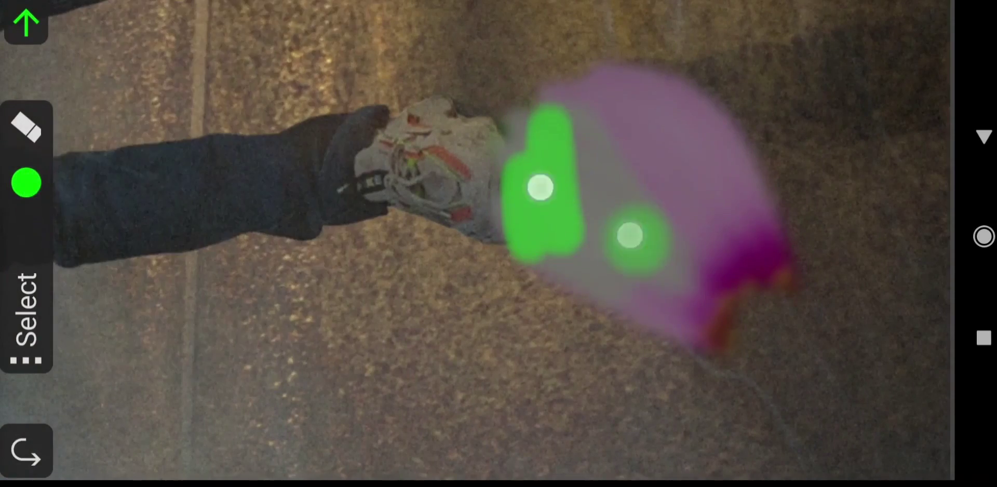
left_click_drag(630, 235, 648, 122)
left_click(26, 22)
mouse_move(925, 425)
left_mouse_down()
mouse_move(925, 351)
mouse_move(925, 363)
left_mouse_up()
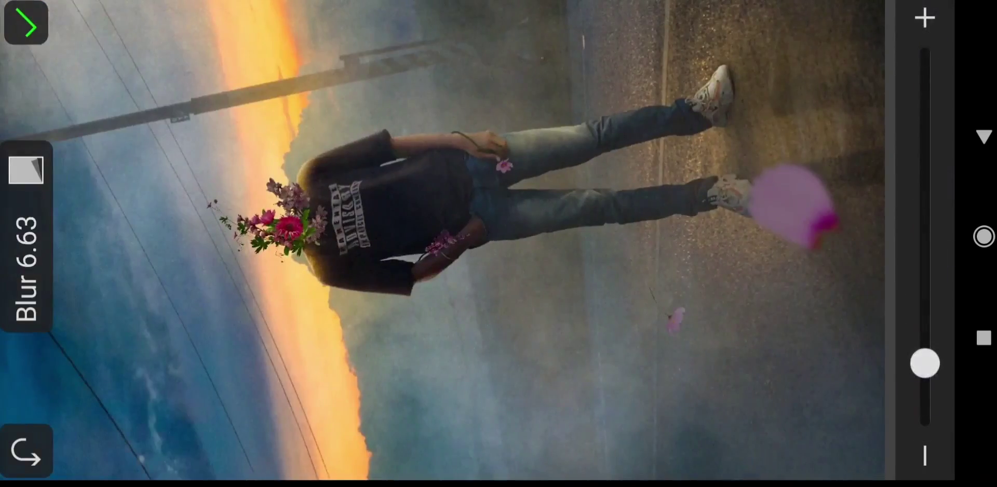
left_click_drag(925, 423, 925, 189)
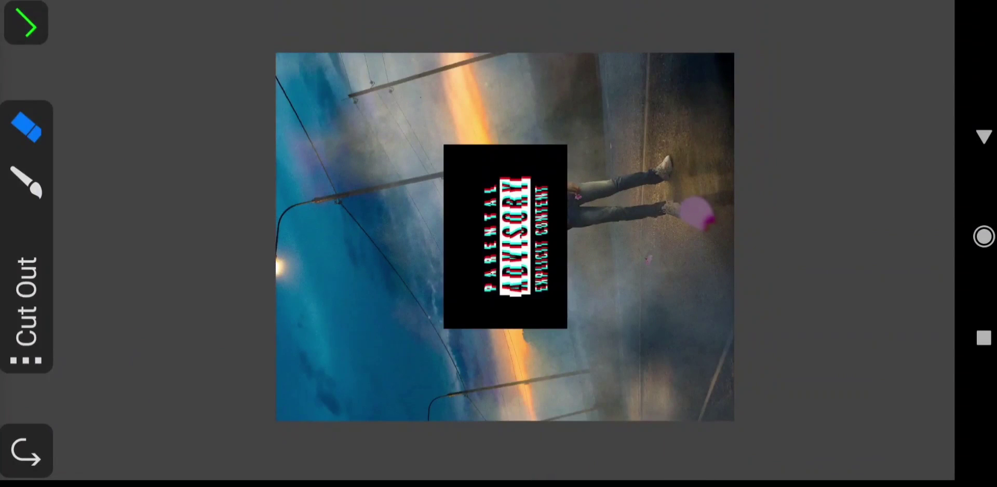
Set the parental advisory sticker's blend mode to Add, dropping its black background
left_click(26, 360)
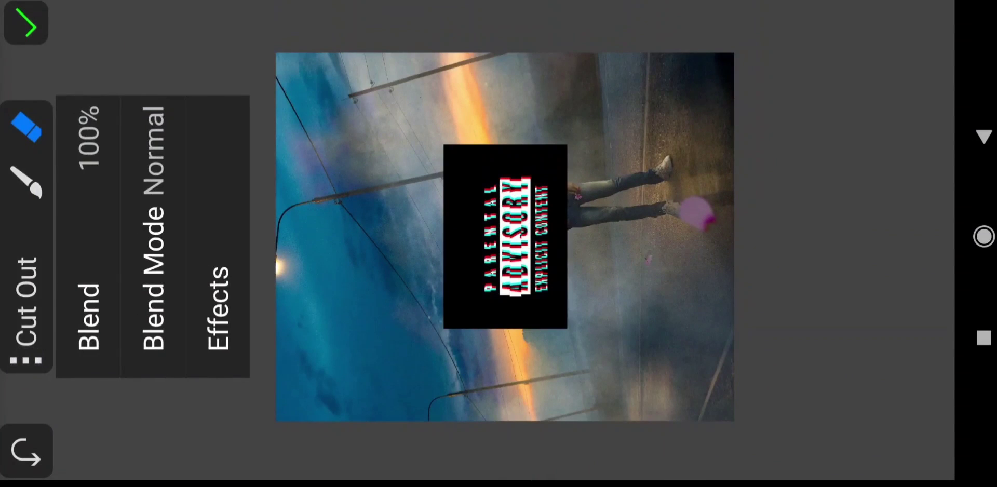
left_click(142, 140)
left_click(147, 173)
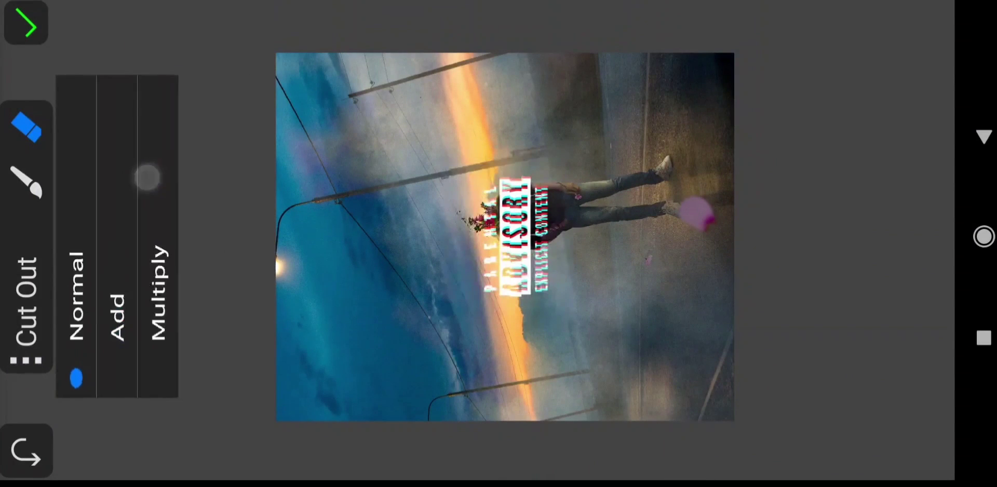
Shrink the sticker into the lower-left corner, apply it, and decline saving the cutout
left_click(26, 360)
left_click(218, 260)
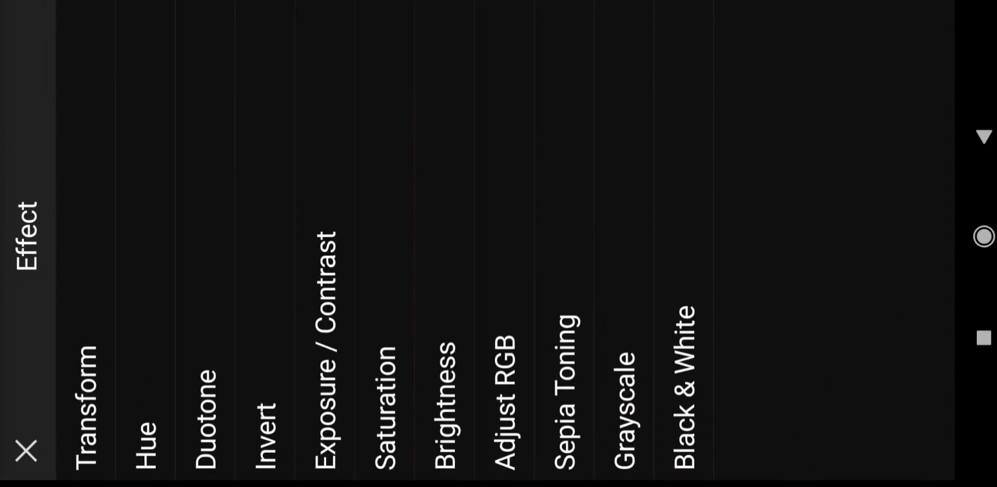
left_click(89, 400)
left_click_drag(505, 236, 449, 309)
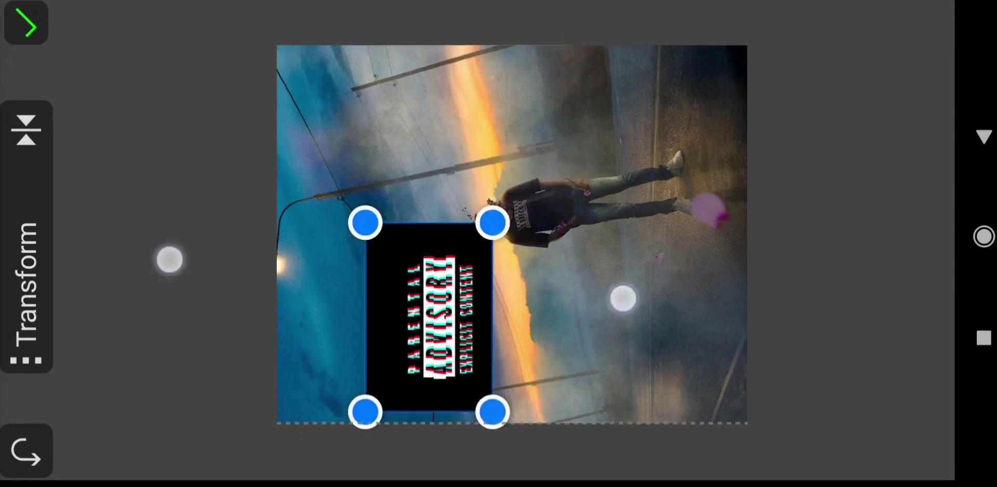
scroll(395, 278, "up", 5)
scroll(502, 145, "down", 5)
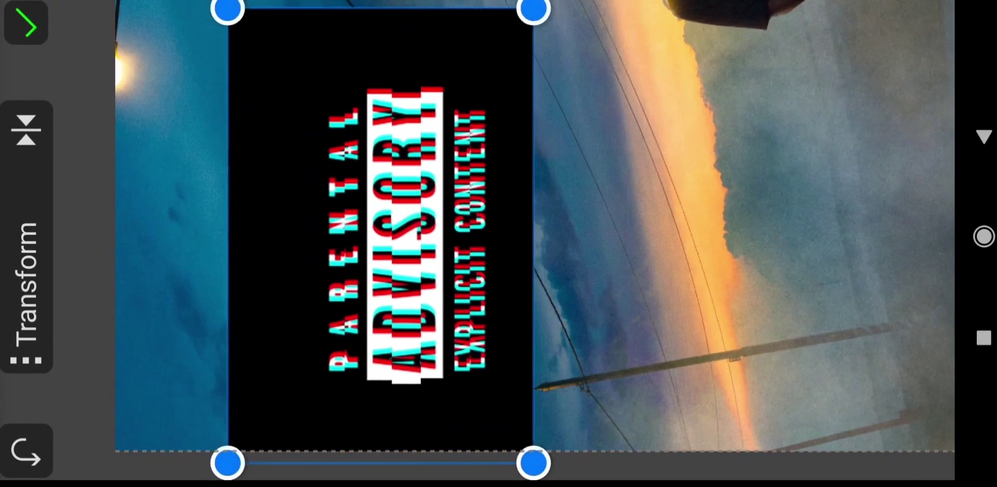
left_click_drag(535, 8, 455, 126)
left_click_drag(395, 212, 179, 322)
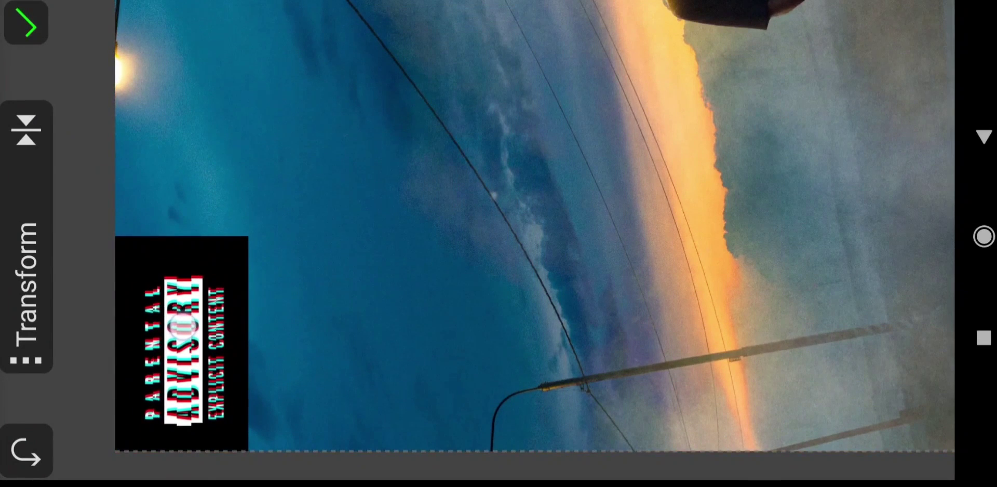
left_click(26, 23)
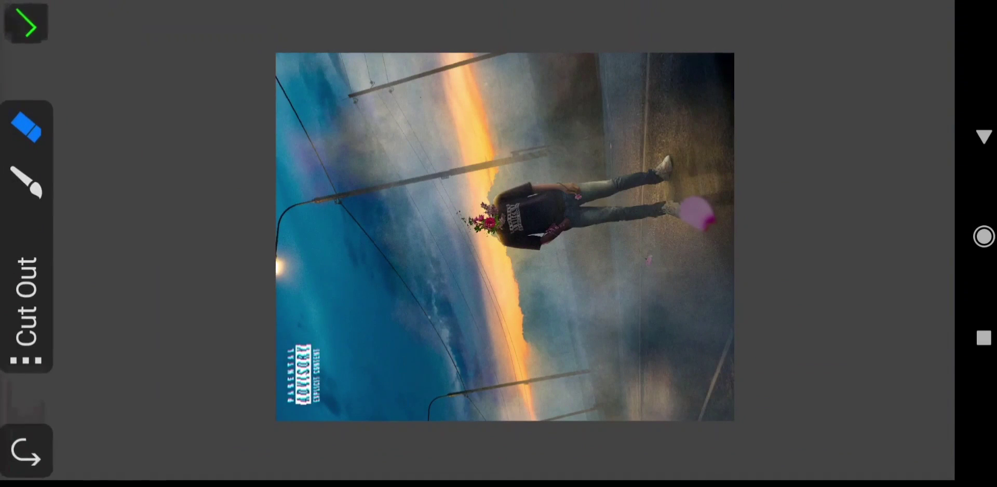
left_click(26, 23)
left_click(592, 274)
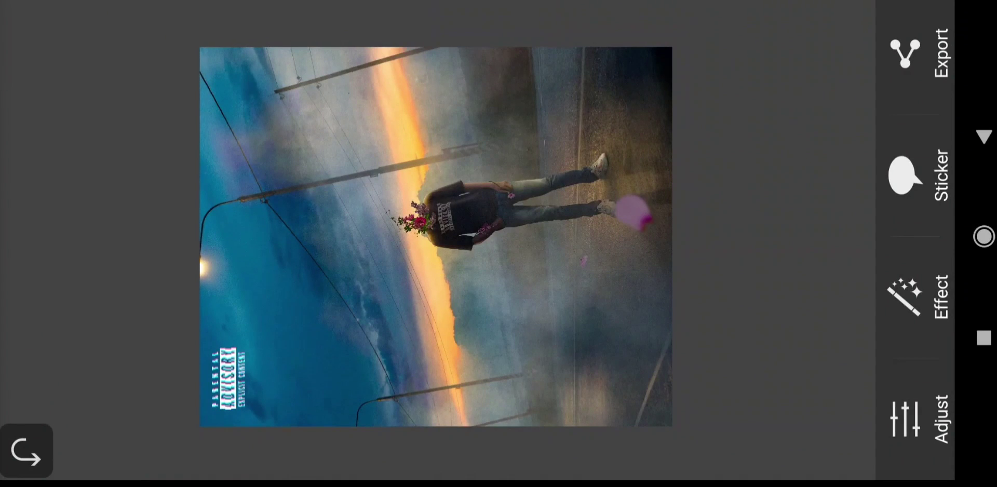
left_click(906, 54)
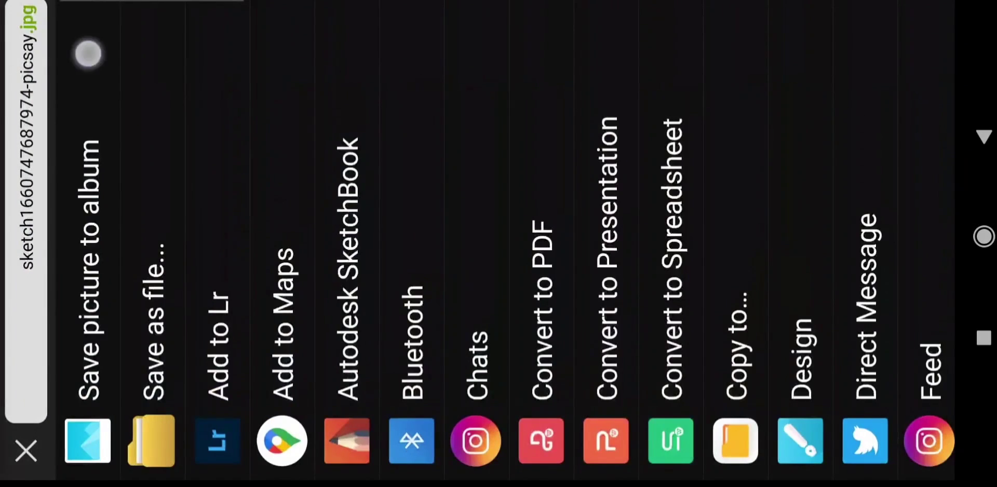
left_click(88, 53)
left_click(88, 389)
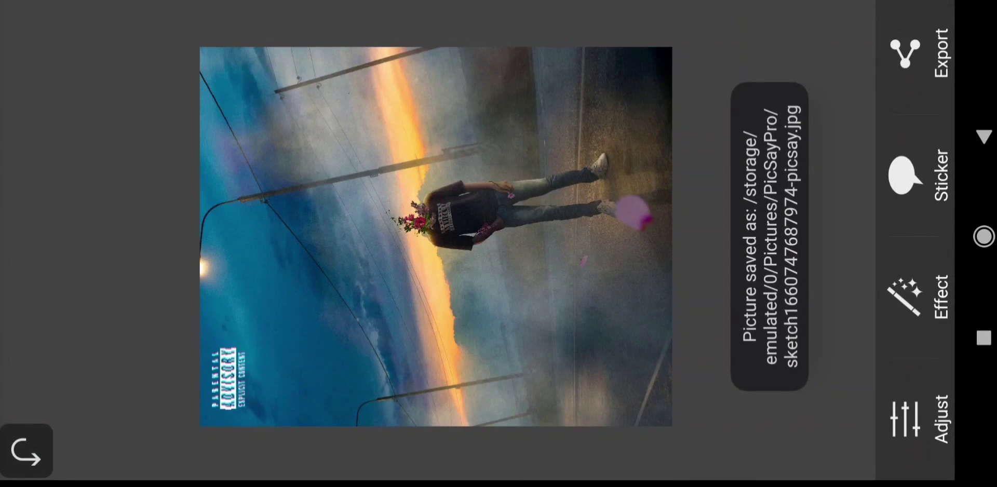
scroll(457, 236, "up", 5)
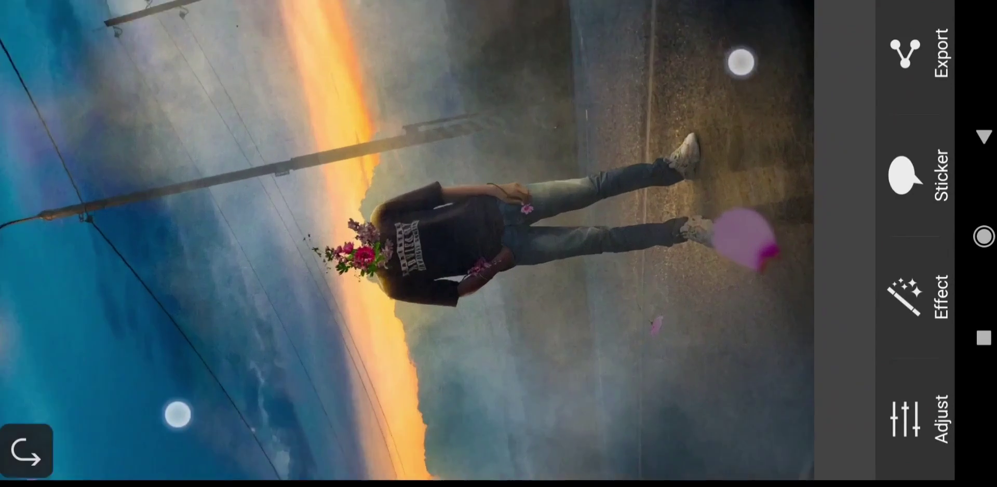
scroll(498, 234, "up", 5)
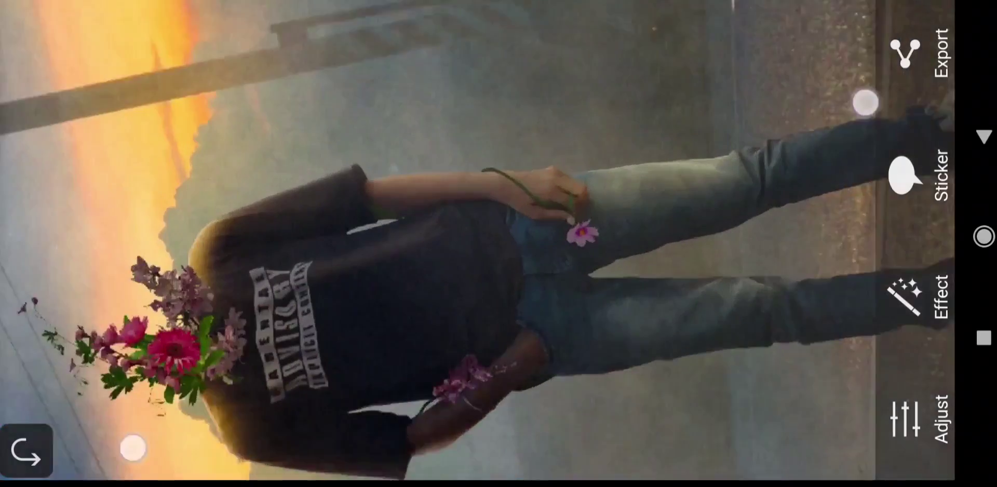
scroll(499, 220, "up", 1)
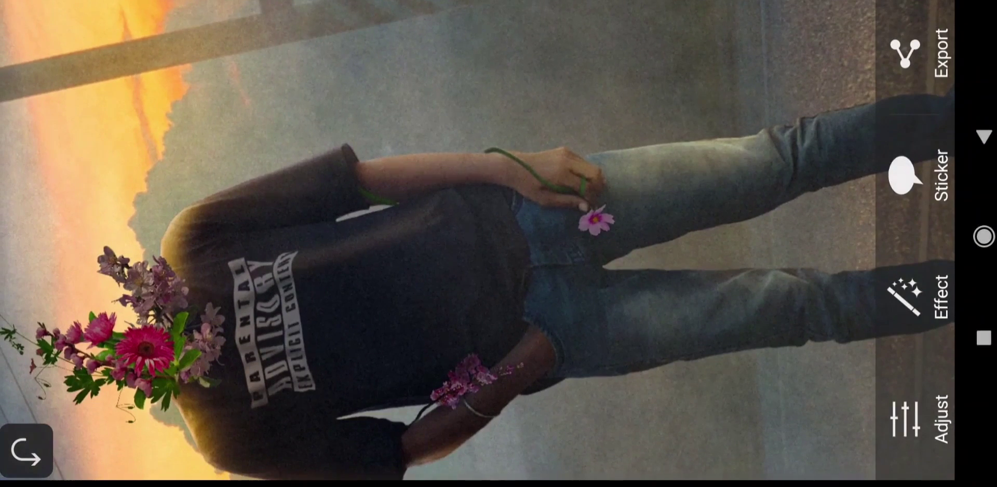